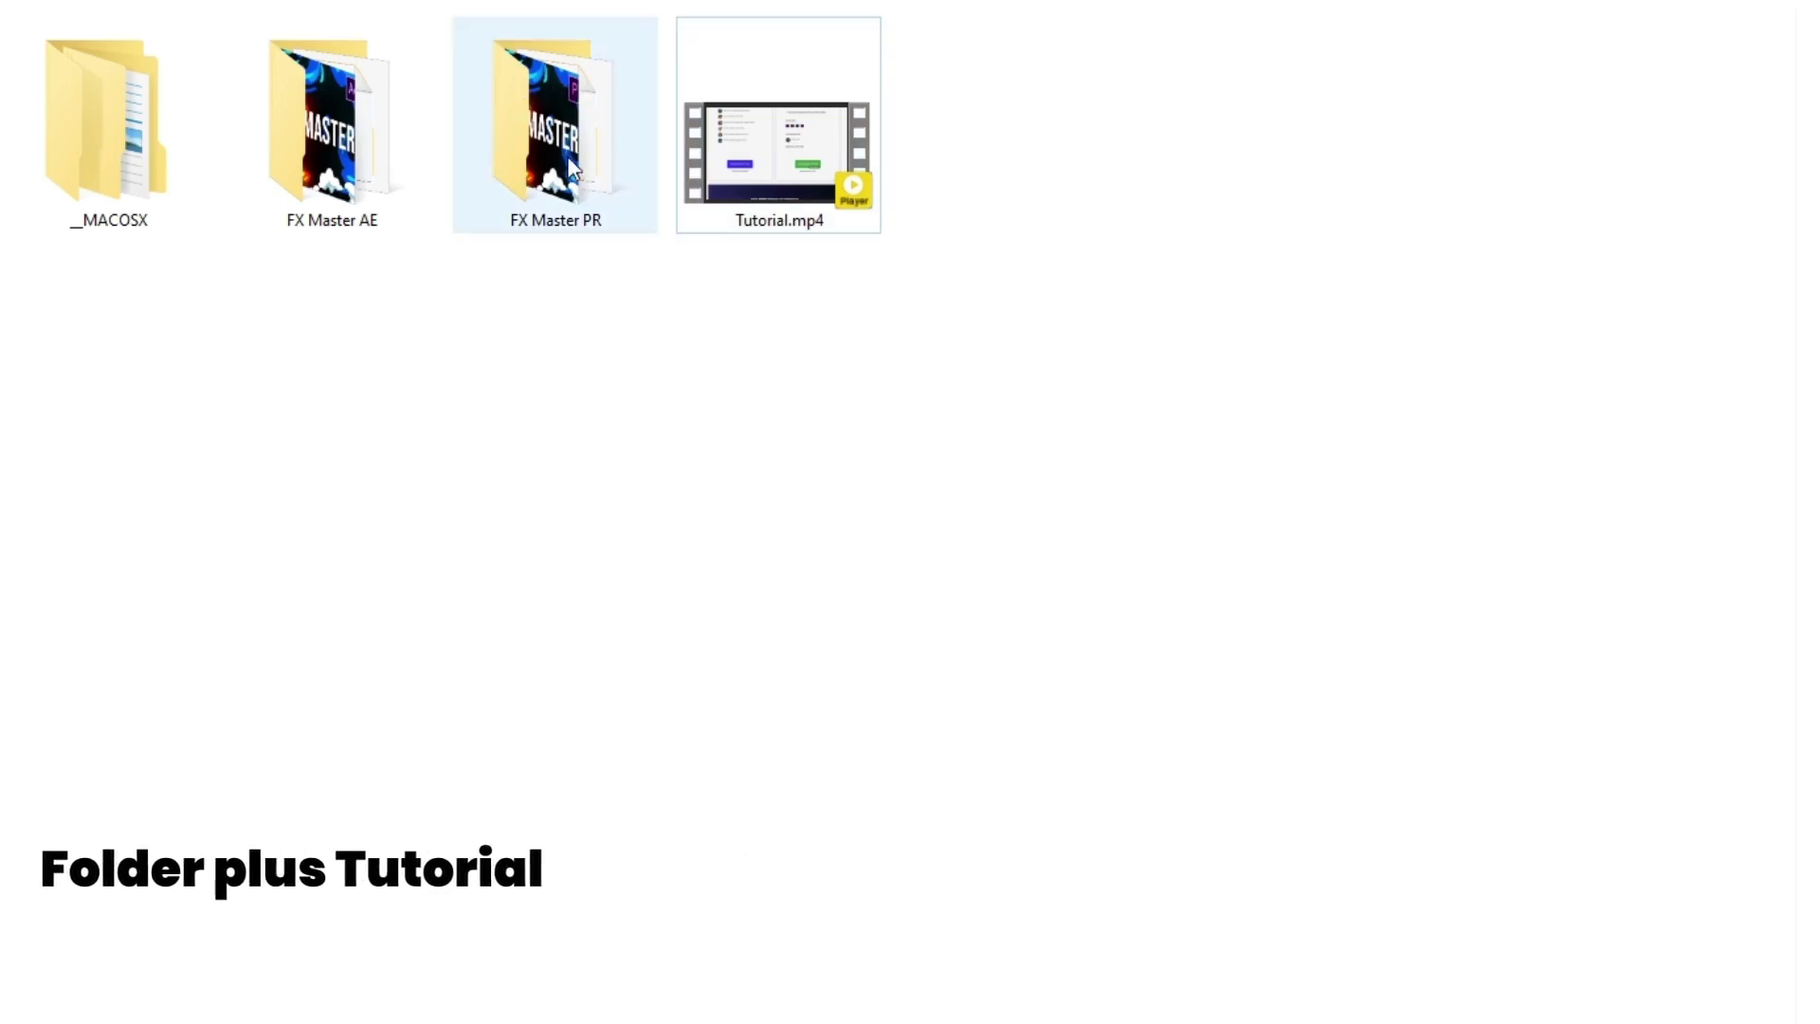
# - Open FX Master PR > Explosion and inspect the Explosion FX 01.mogrt file details
pyautogui.doubleClick(563, 198)
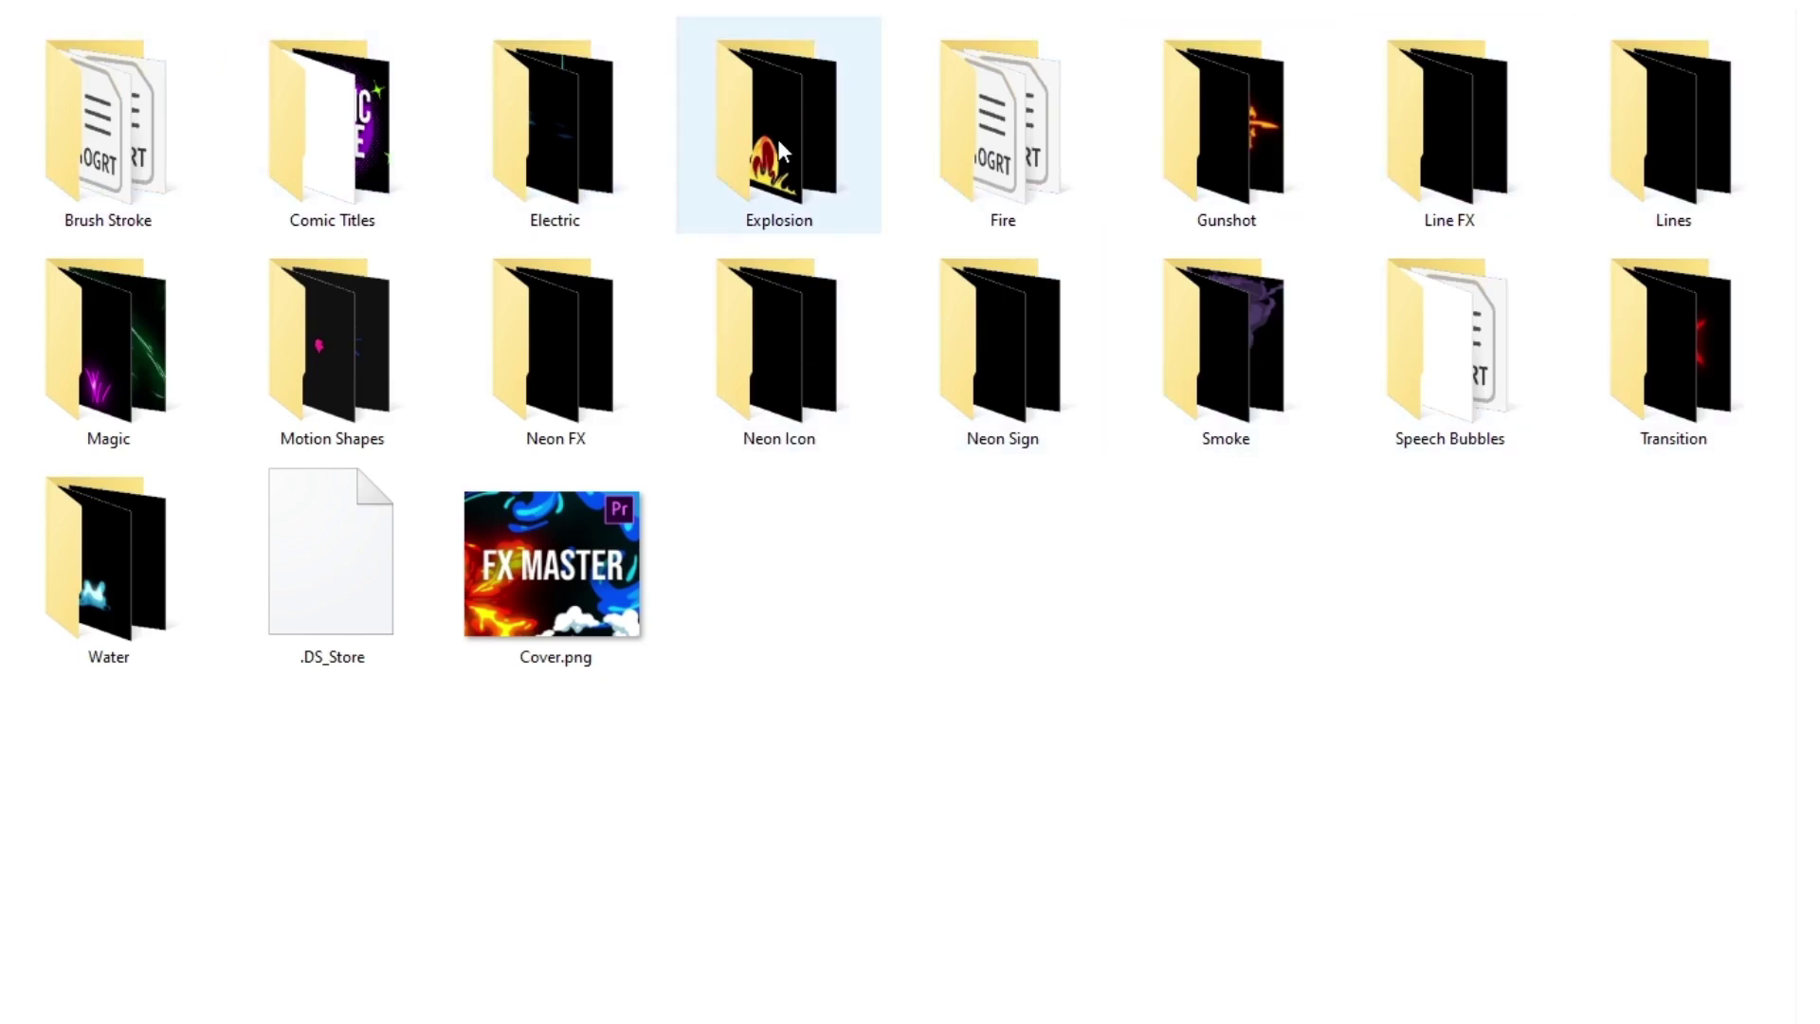
pyautogui.doubleClick(766, 161)
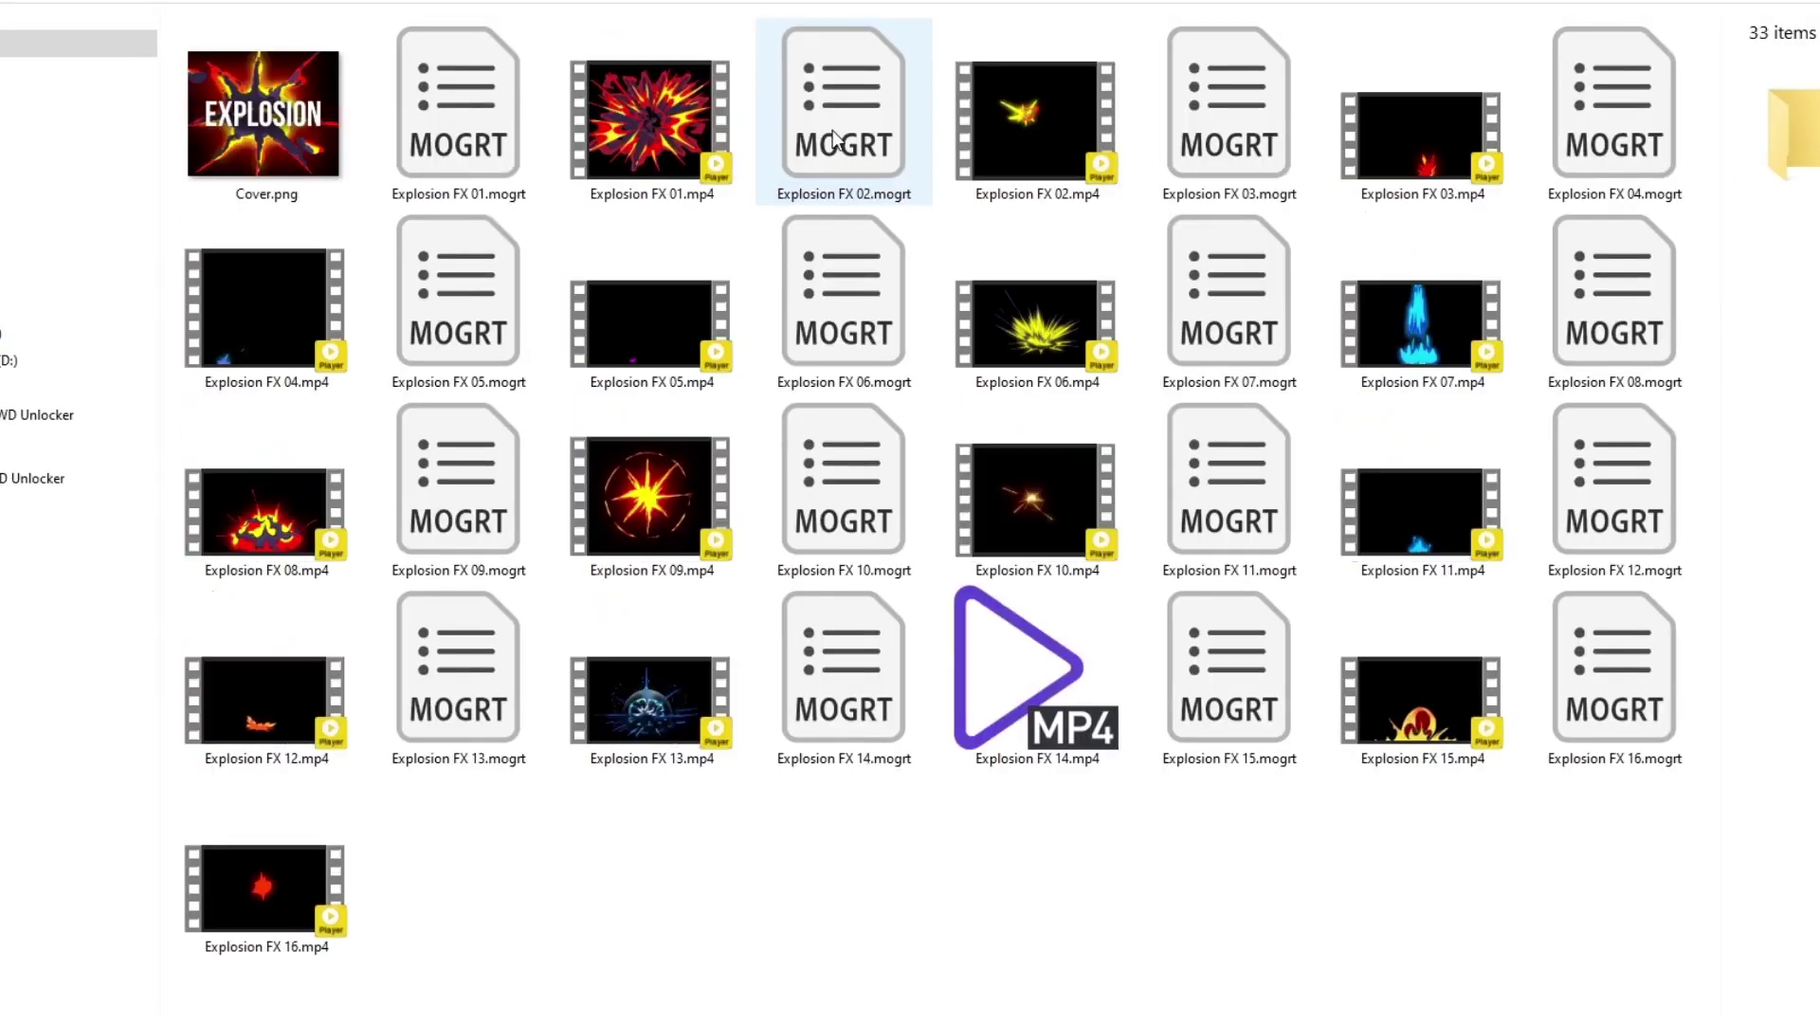
pyautogui.click(437, 168)
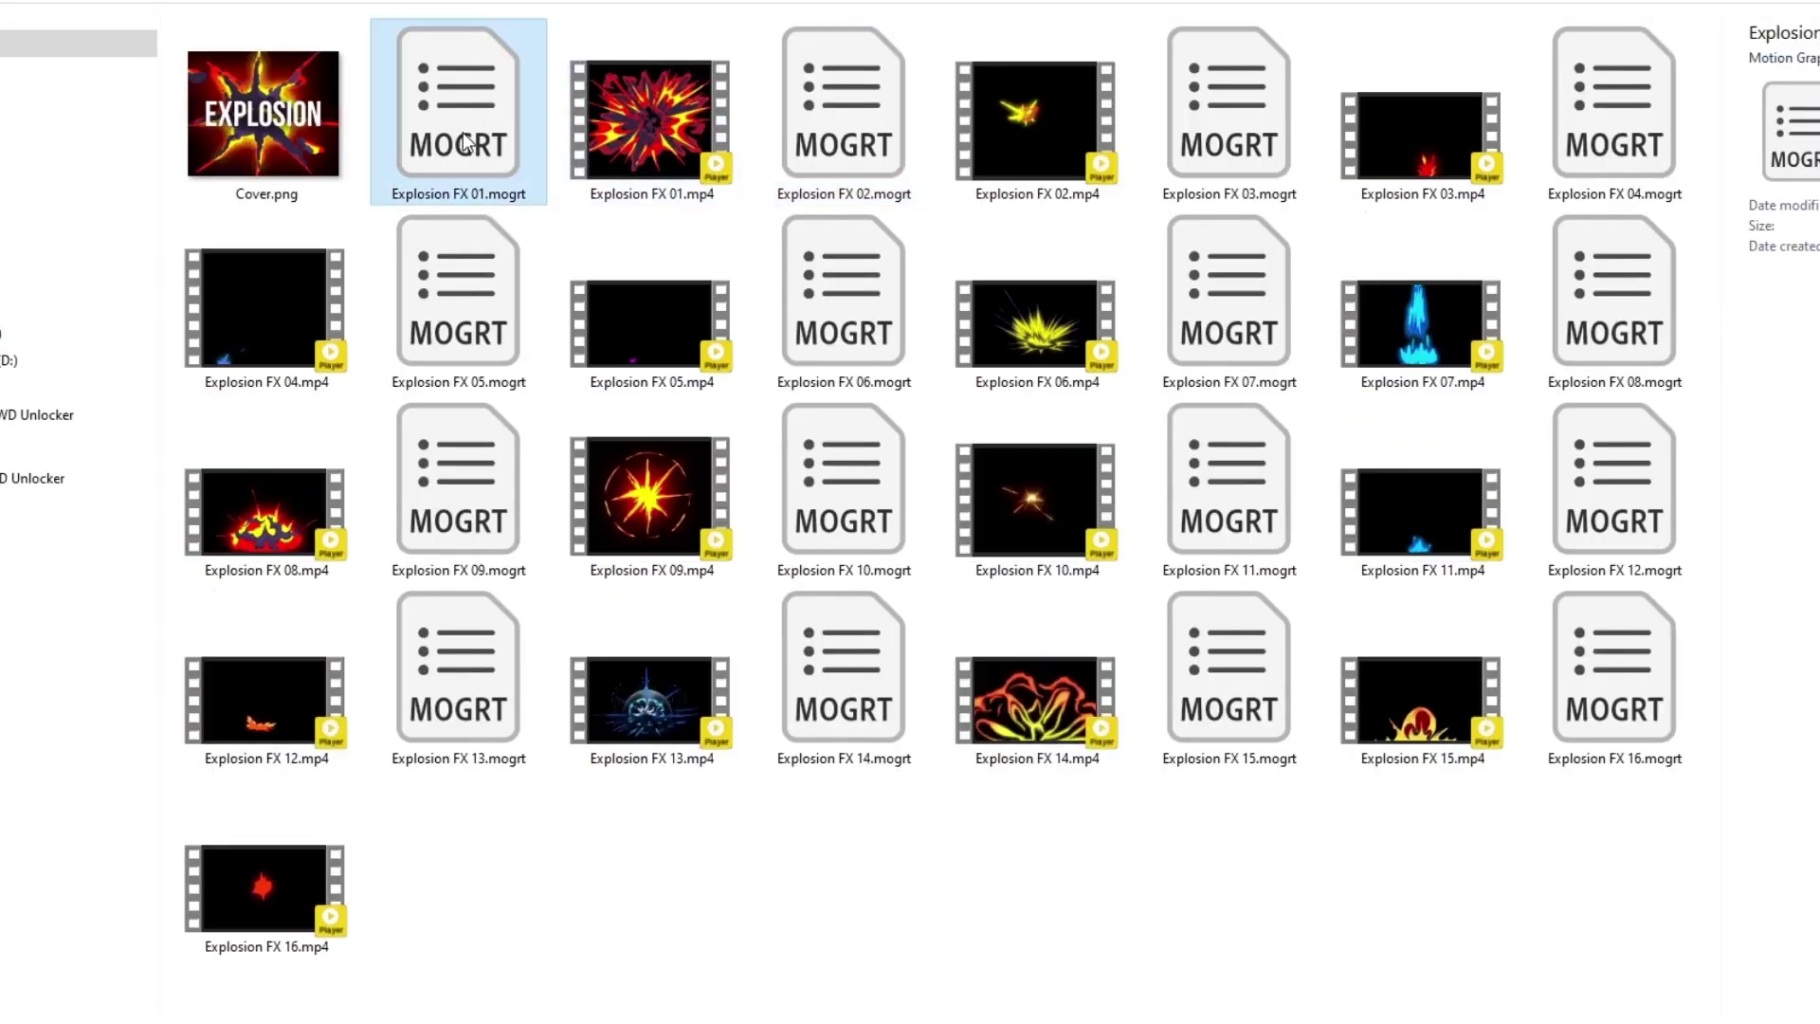
pyautogui.click(1231, 870)
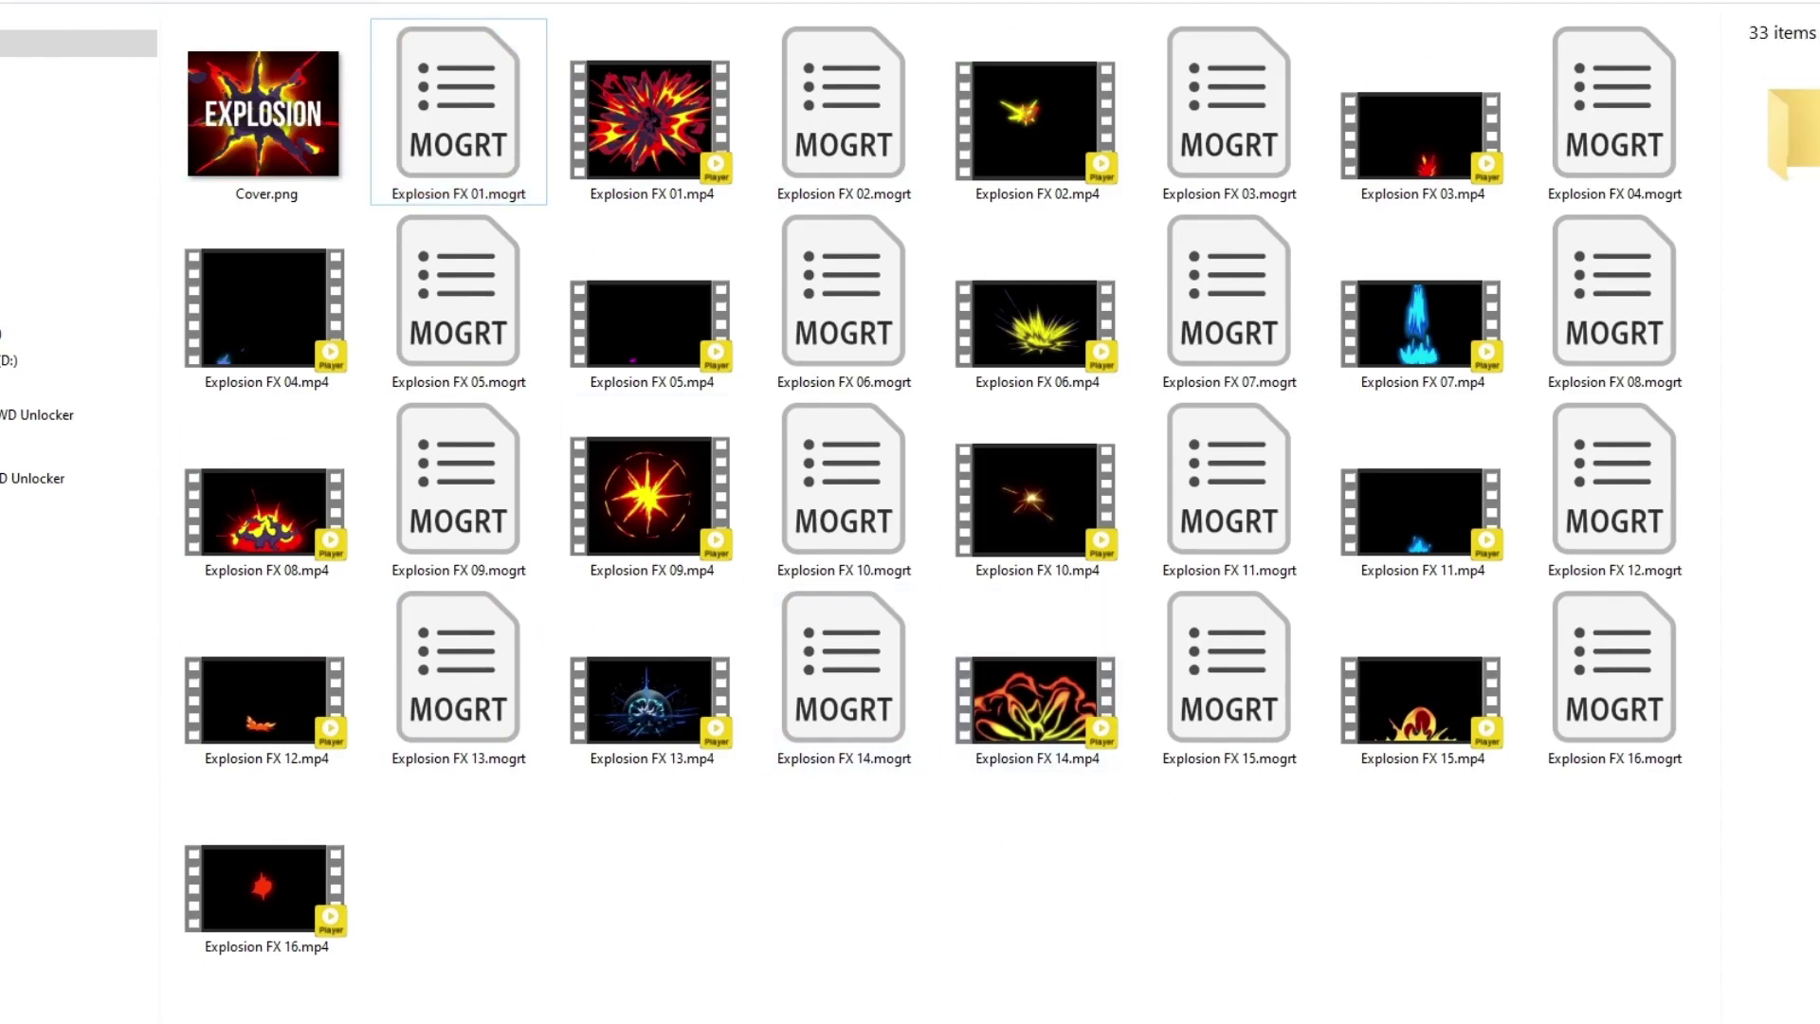
# - Go back to the categories and browse through the Motion Shapes folder
pyautogui.hotkey('alt', 'Left')
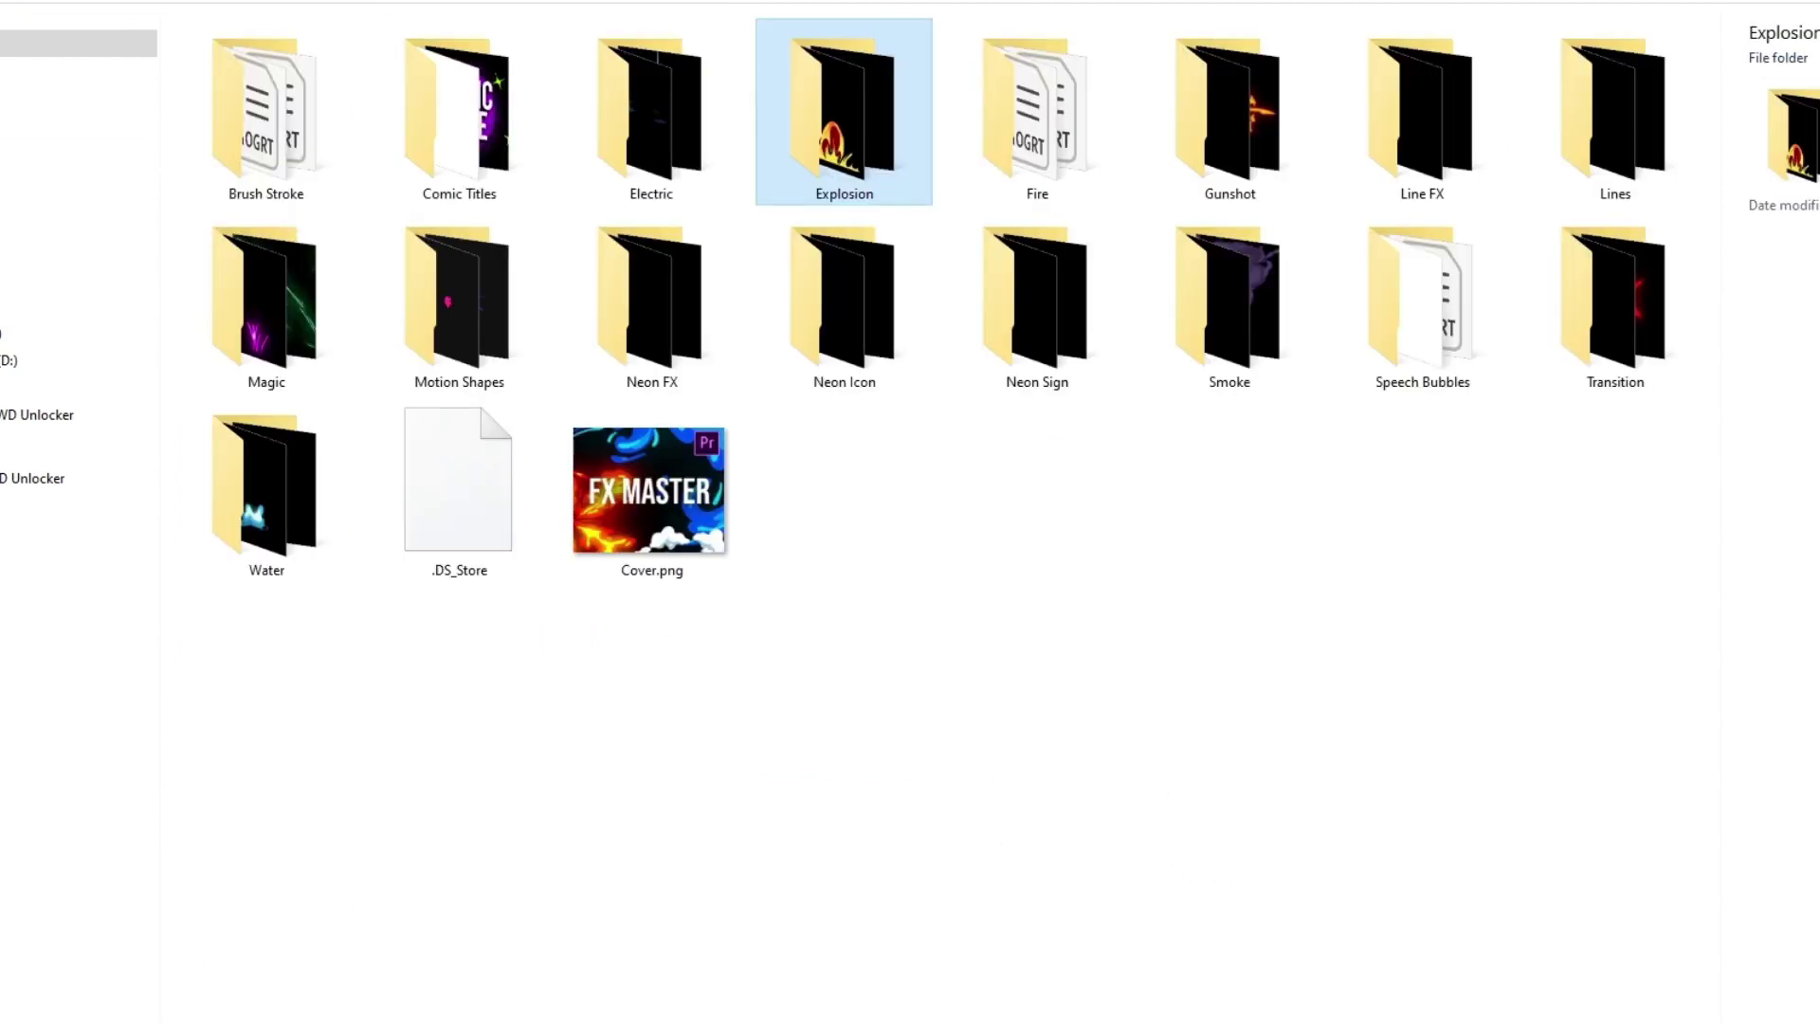
pyautogui.doubleClick(400, 310)
pyautogui.scroll(-4, 492, 280)
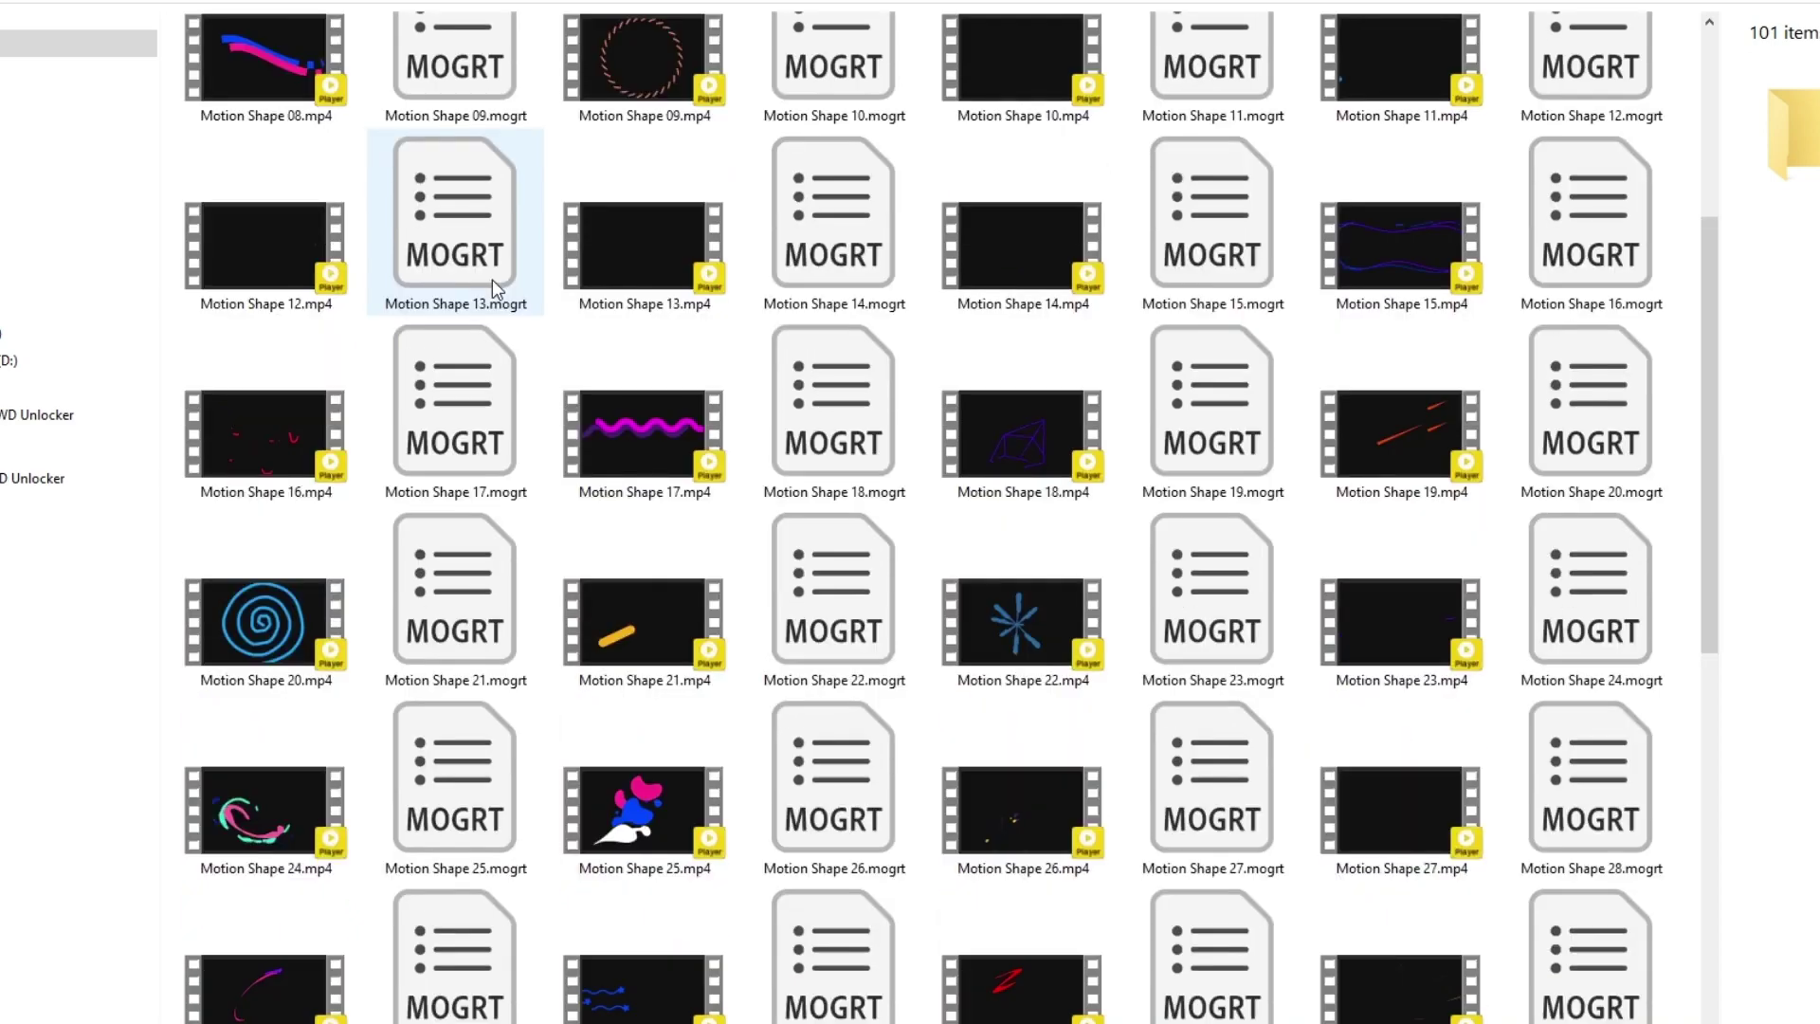
pyautogui.scroll(-10, 492, 281)
pyautogui.scroll(12, 493, 278)
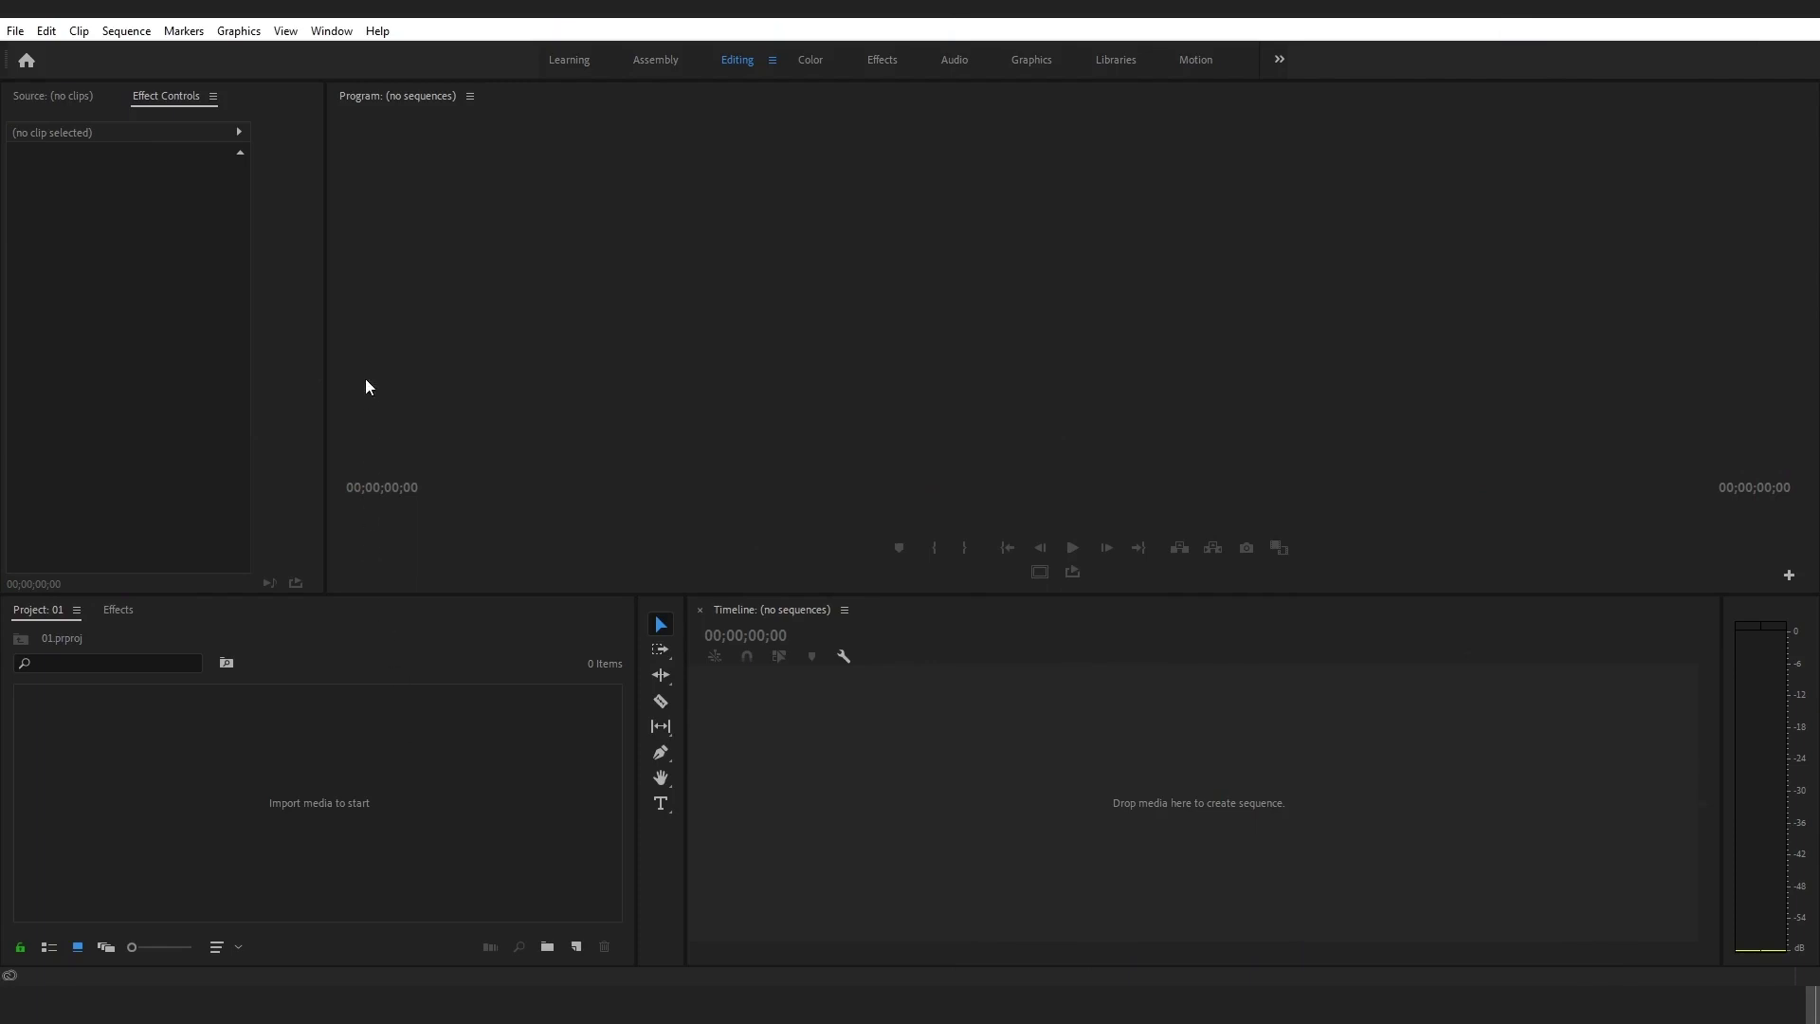
# - Open the Motion Factory panel from Window > Extensions to see its local files
pyautogui.click(334, 34)
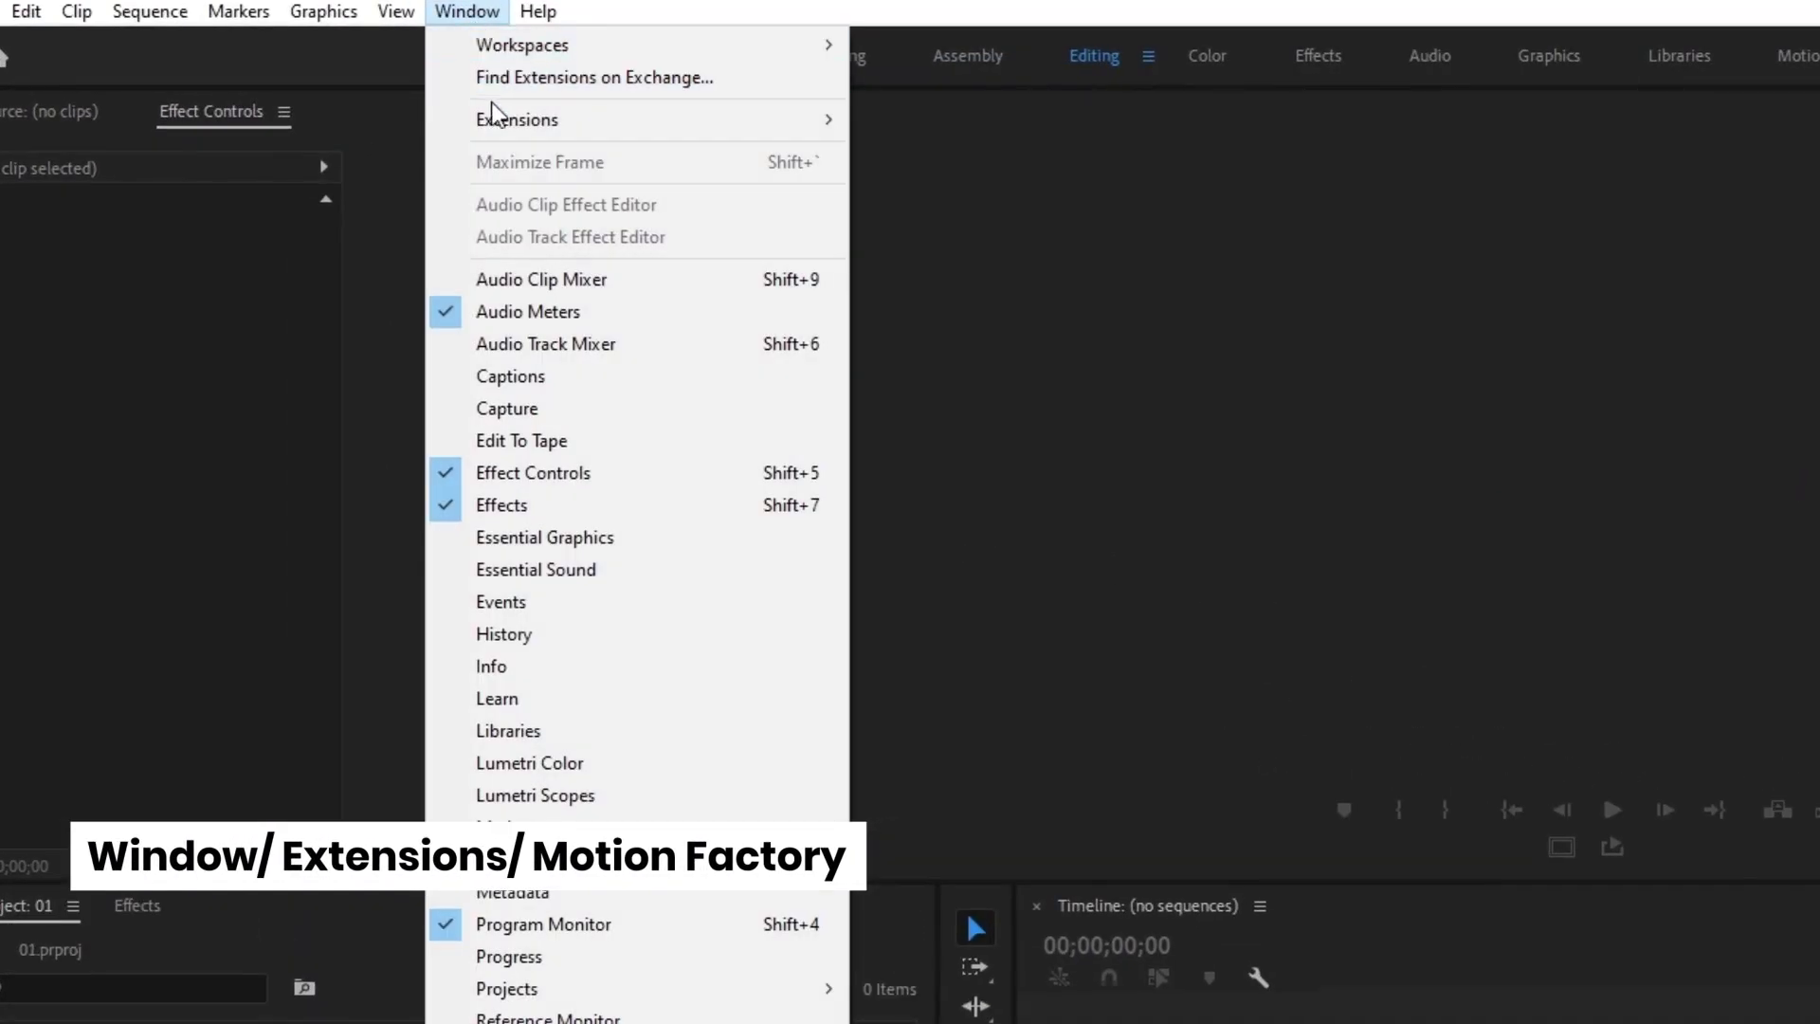
pyautogui.moveTo(491, 104)
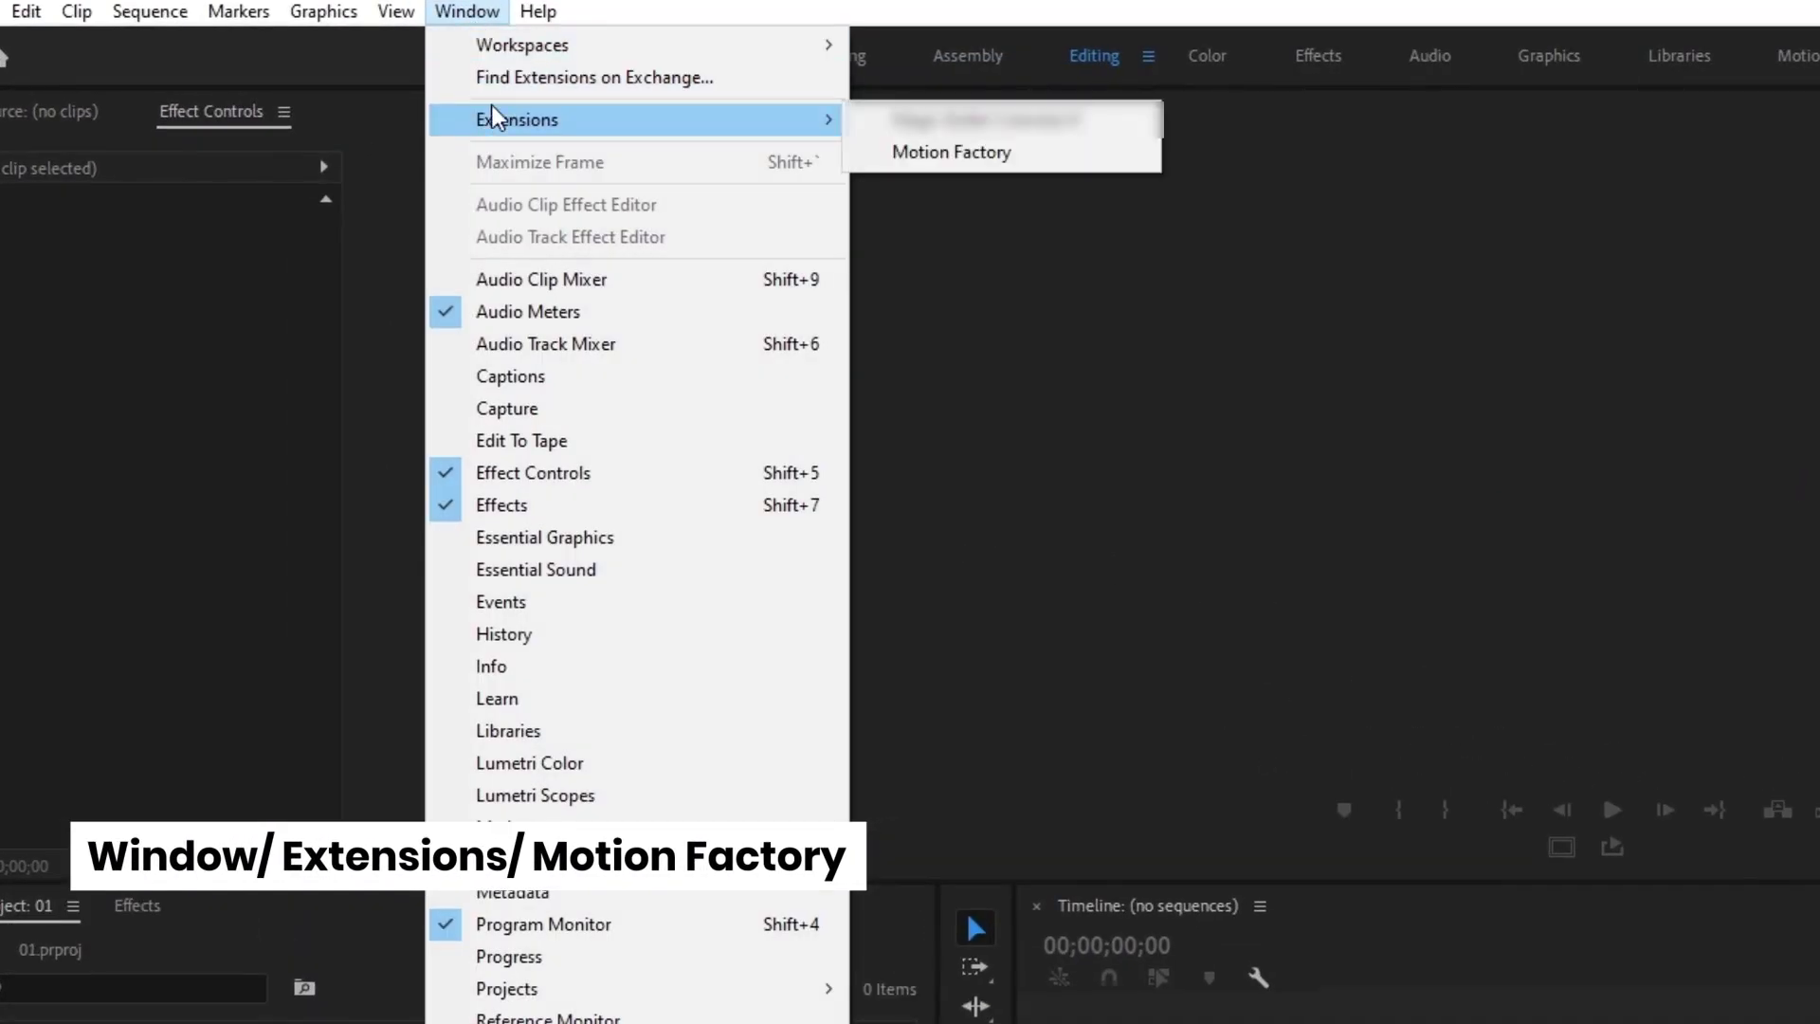
pyautogui.click(942, 153)
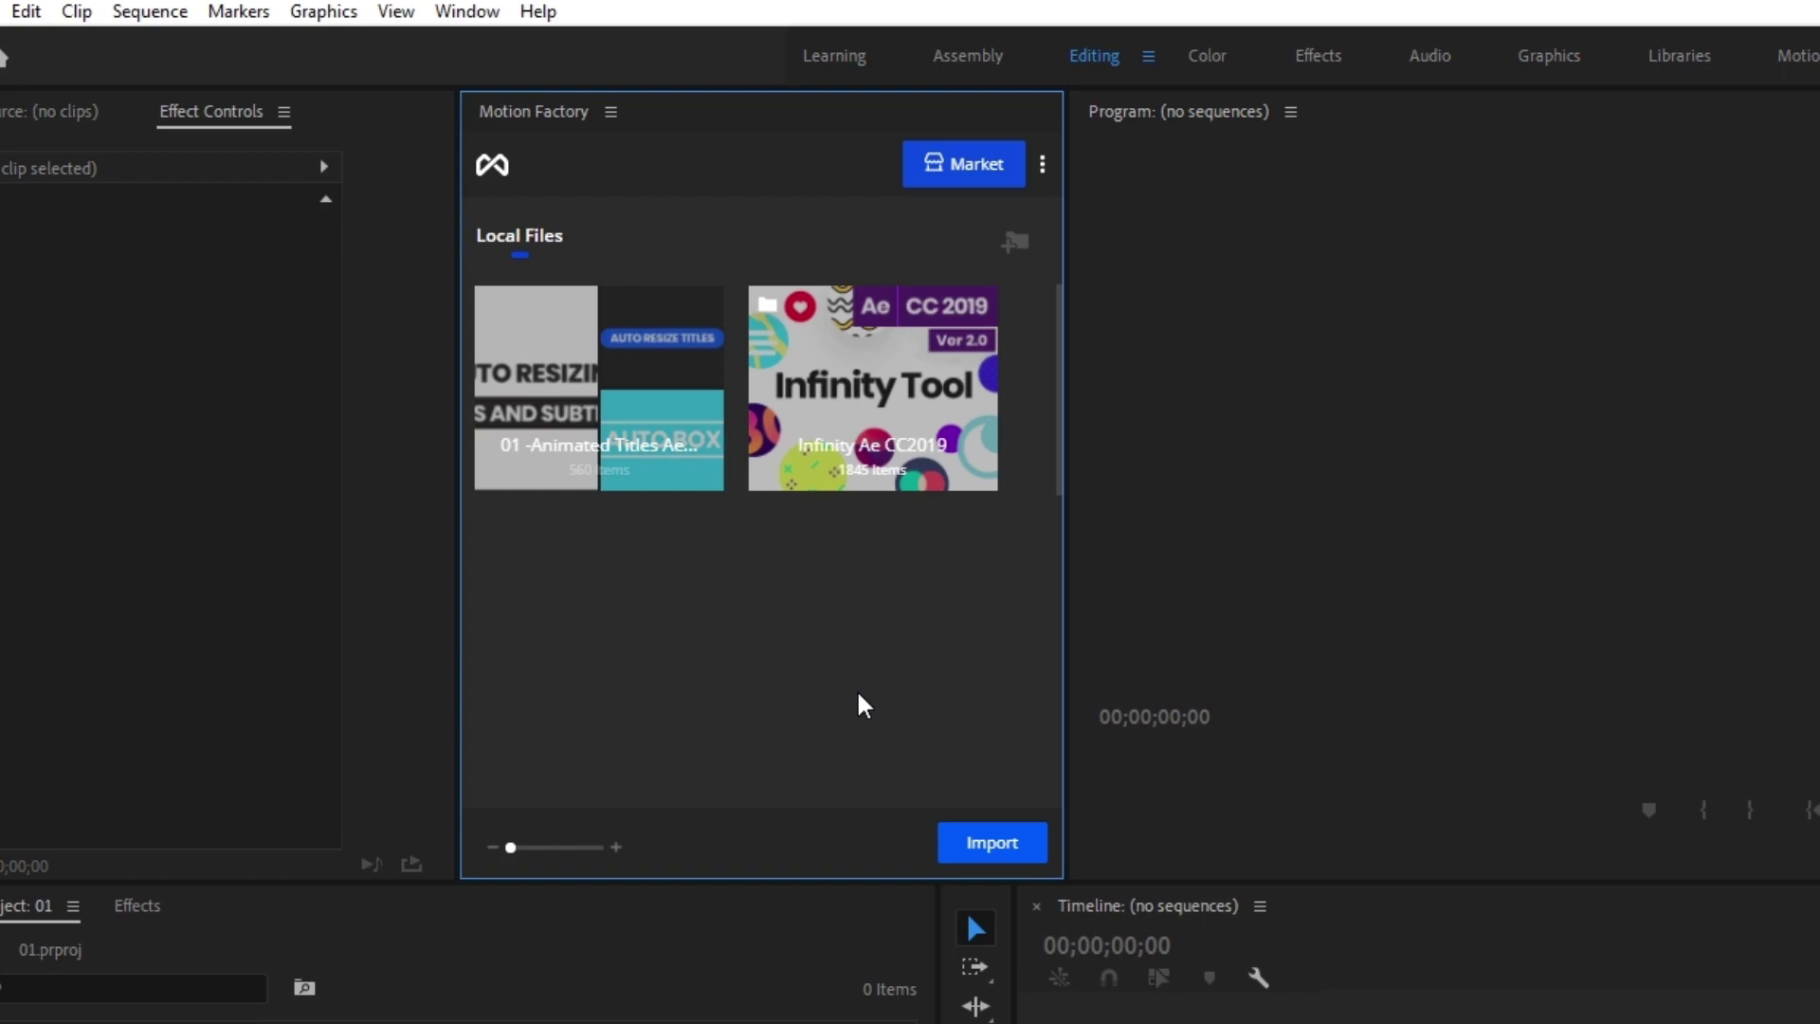
# - Import the FX Master PR folder from the videohive pack into Motion Factory's local files
pyautogui.click(993, 843)
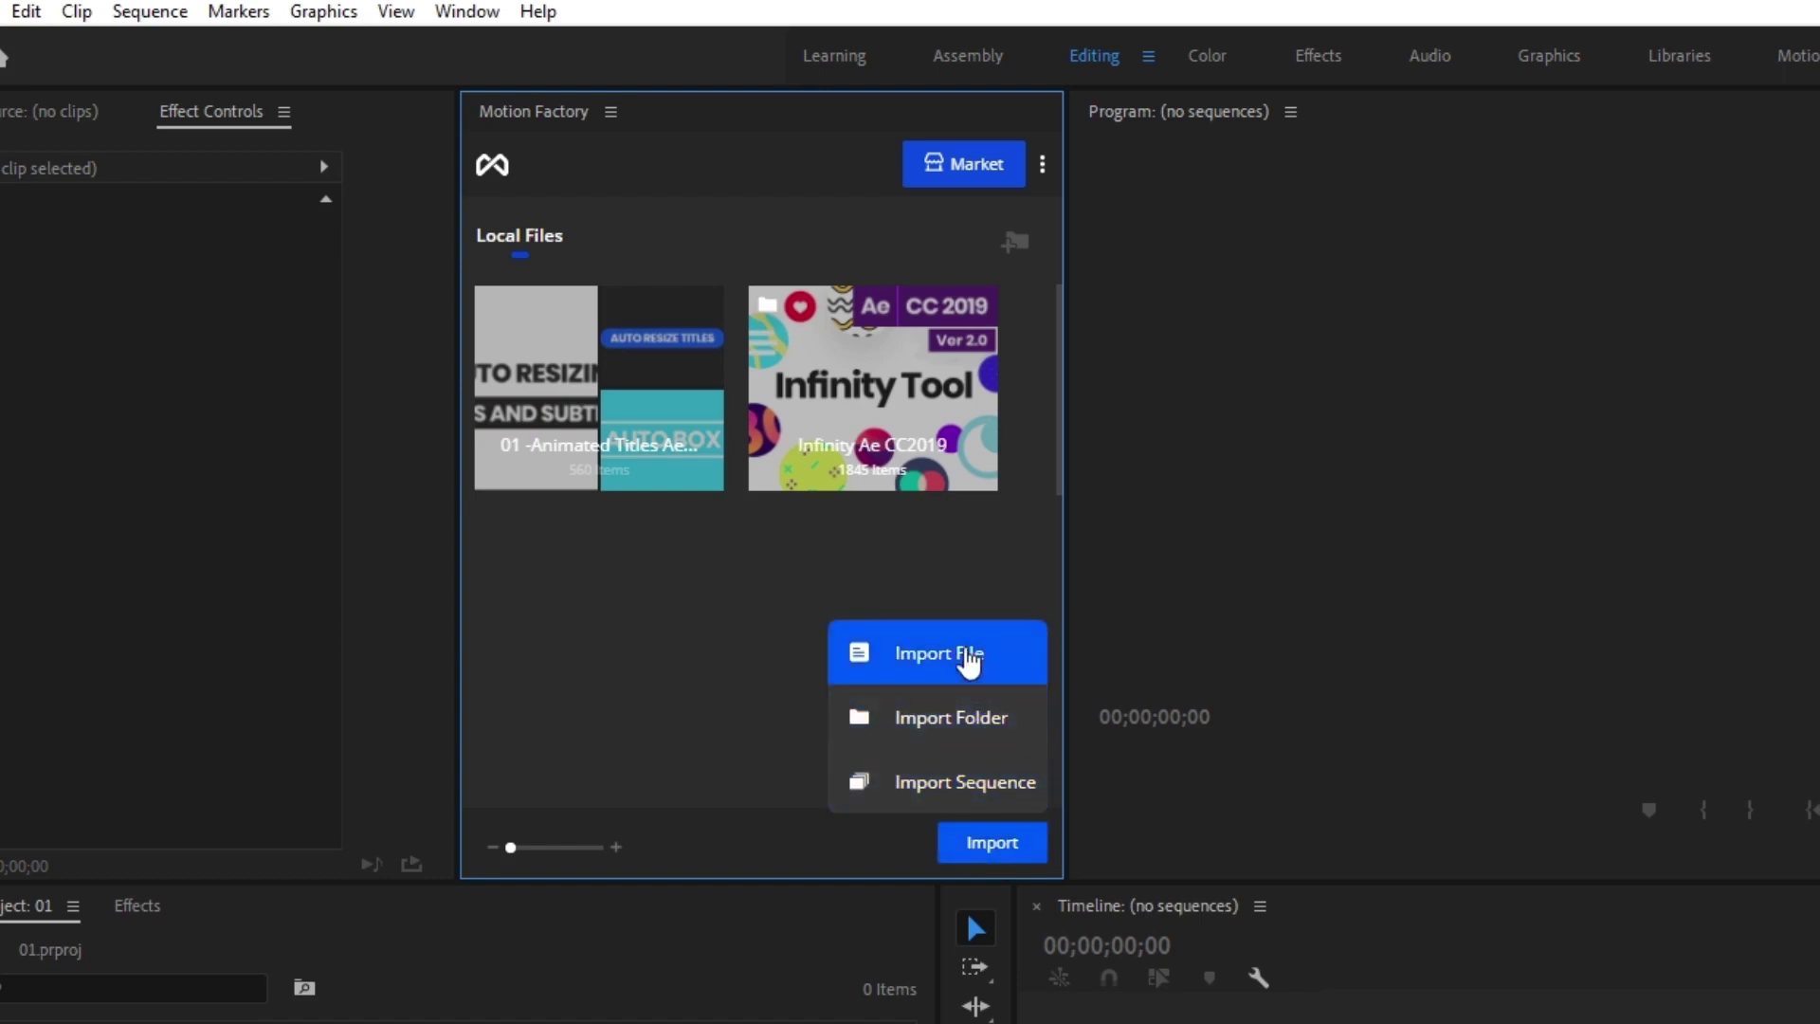
pyautogui.click(978, 738)
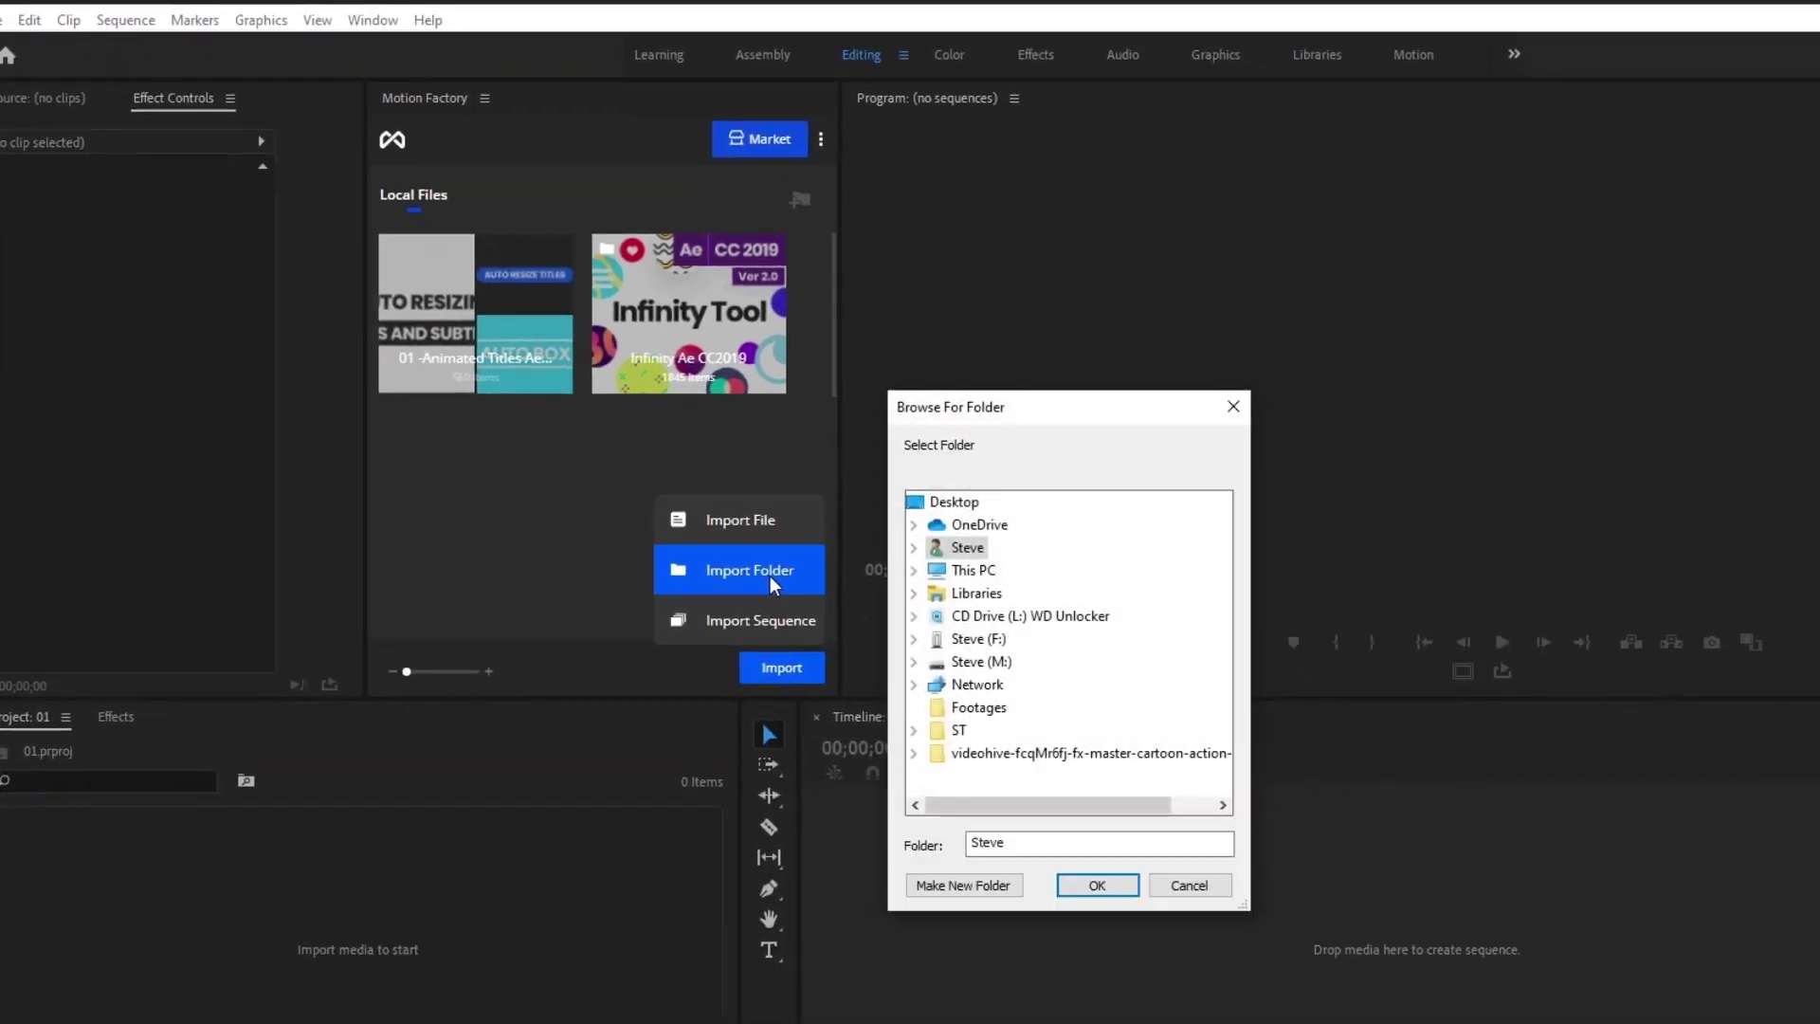
pyautogui.click(914, 755)
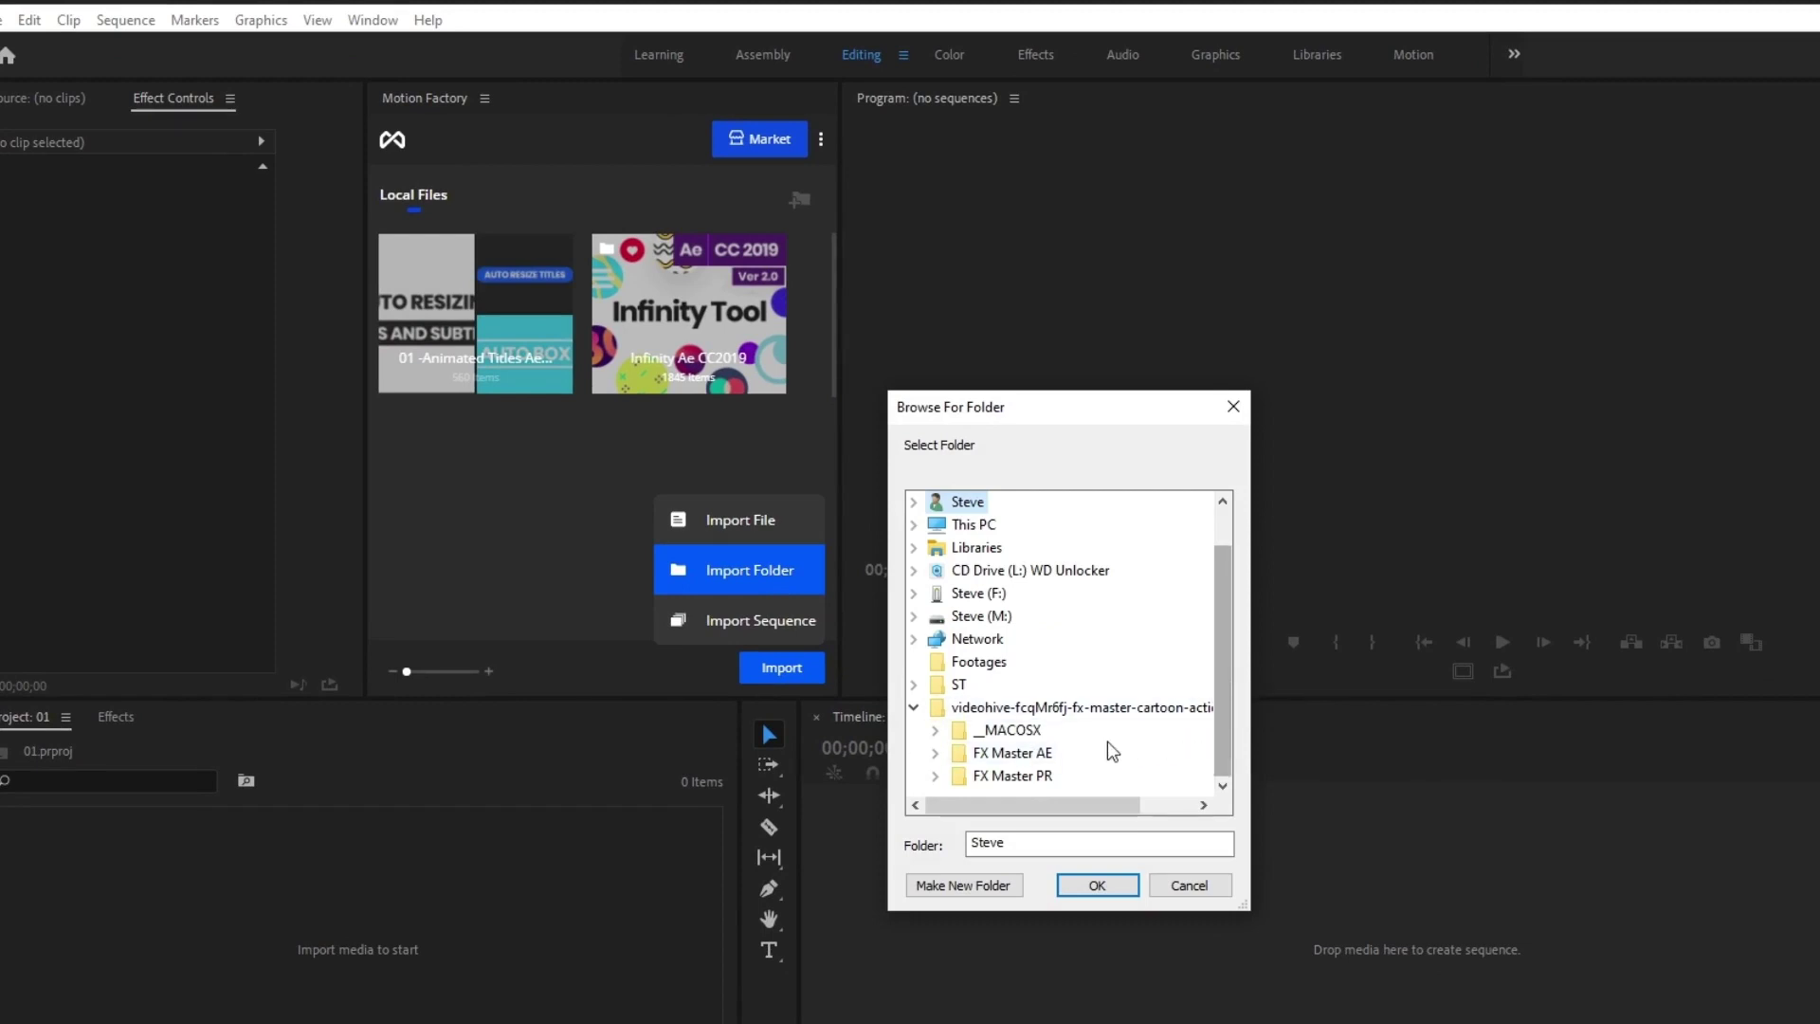
pyautogui.doubleClick(1044, 779)
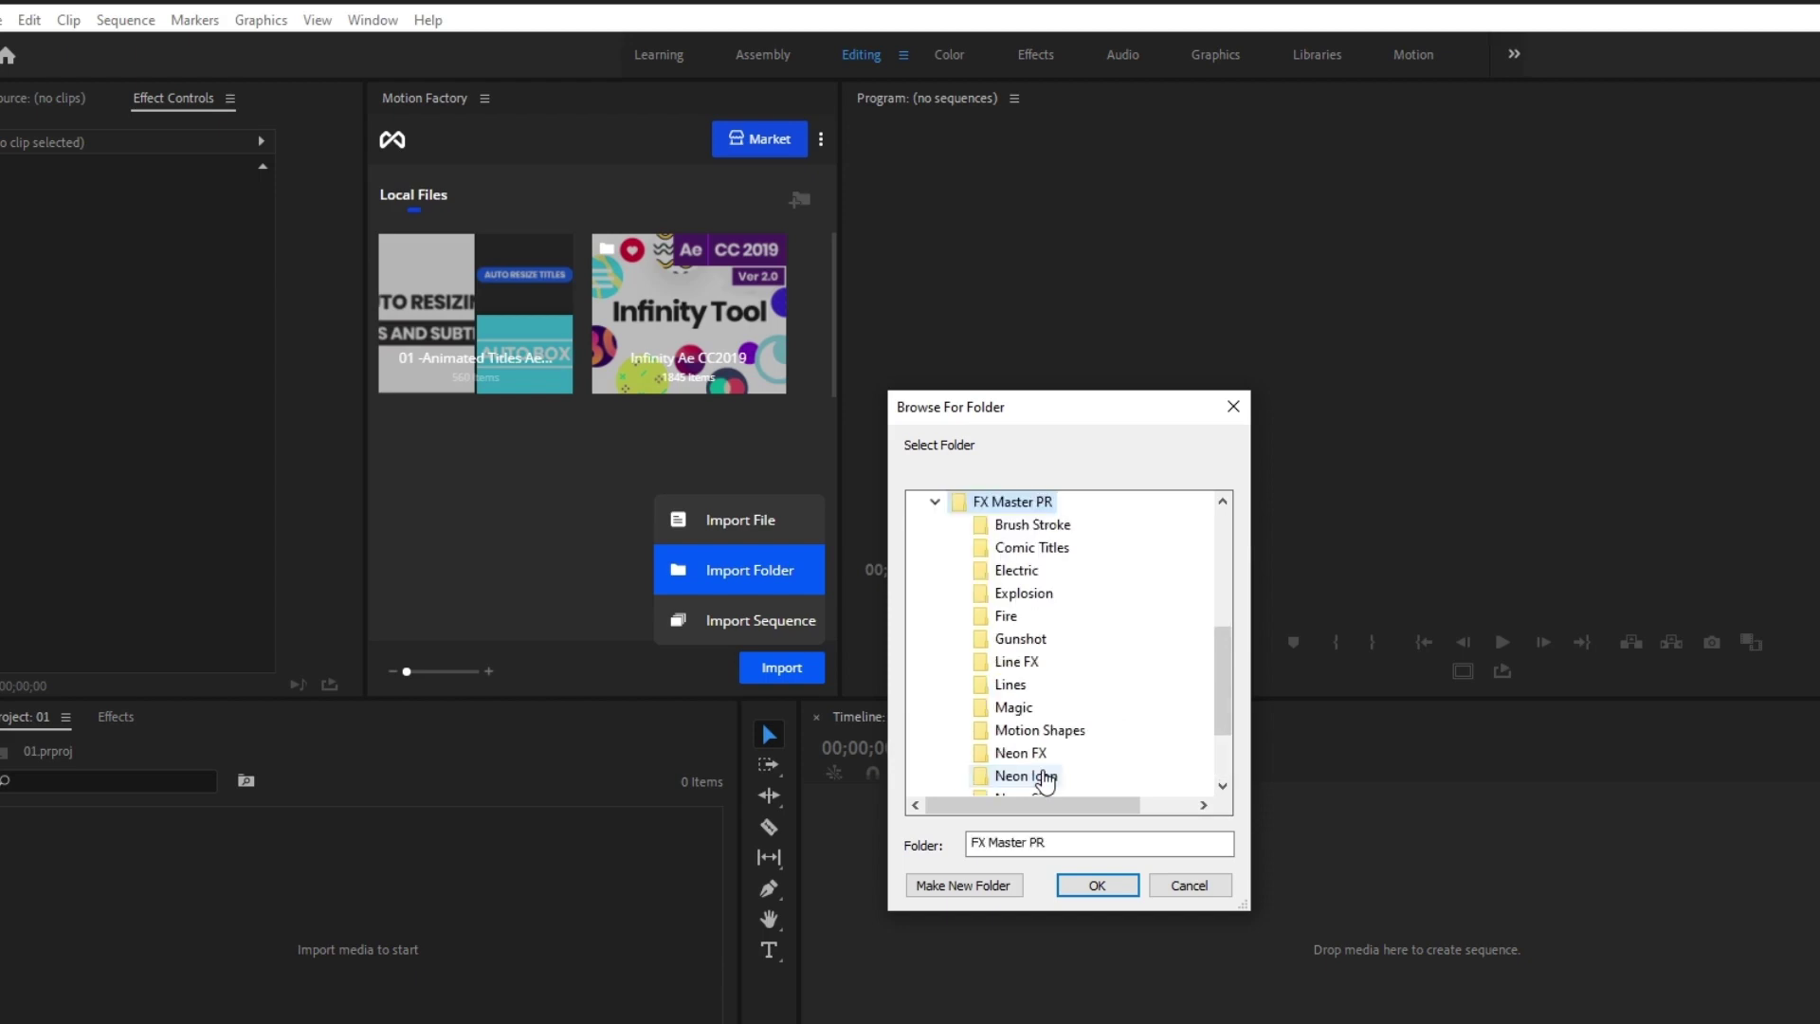
pyautogui.click(1104, 885)
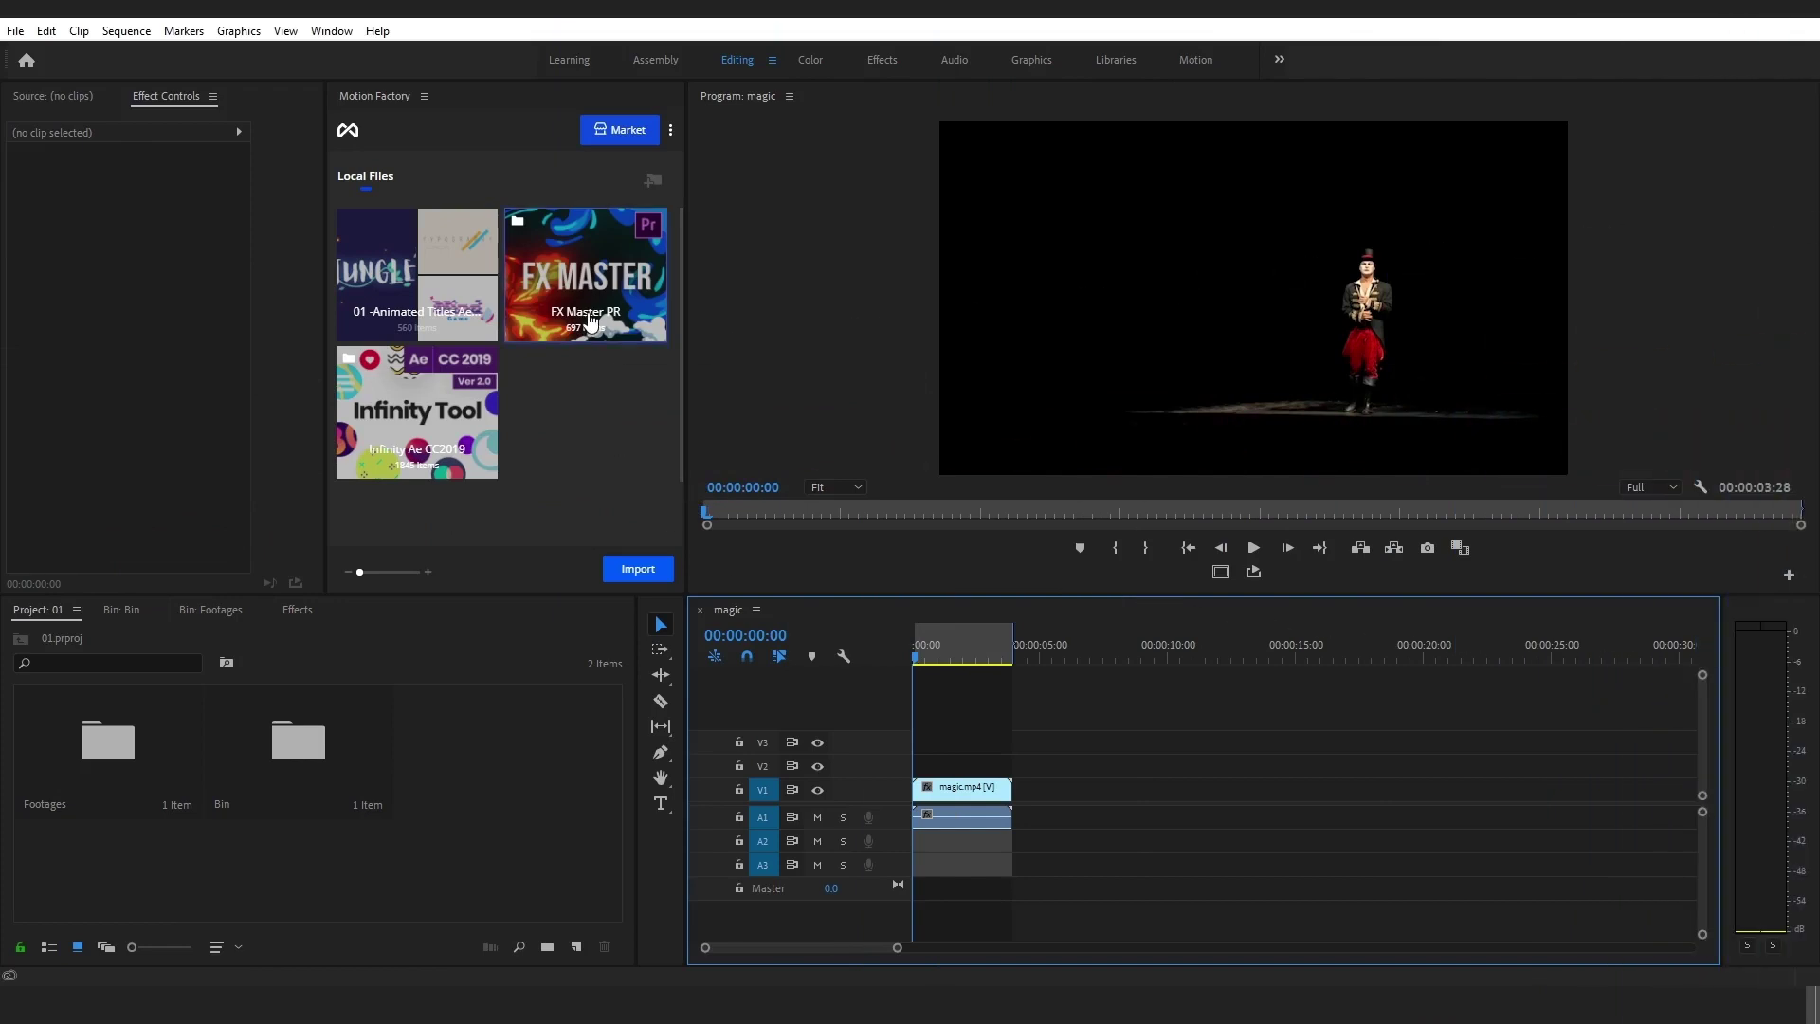
# - Open the FX Master PR collection and put the playhead at 00:00:01:15
pyautogui.click(592, 321)
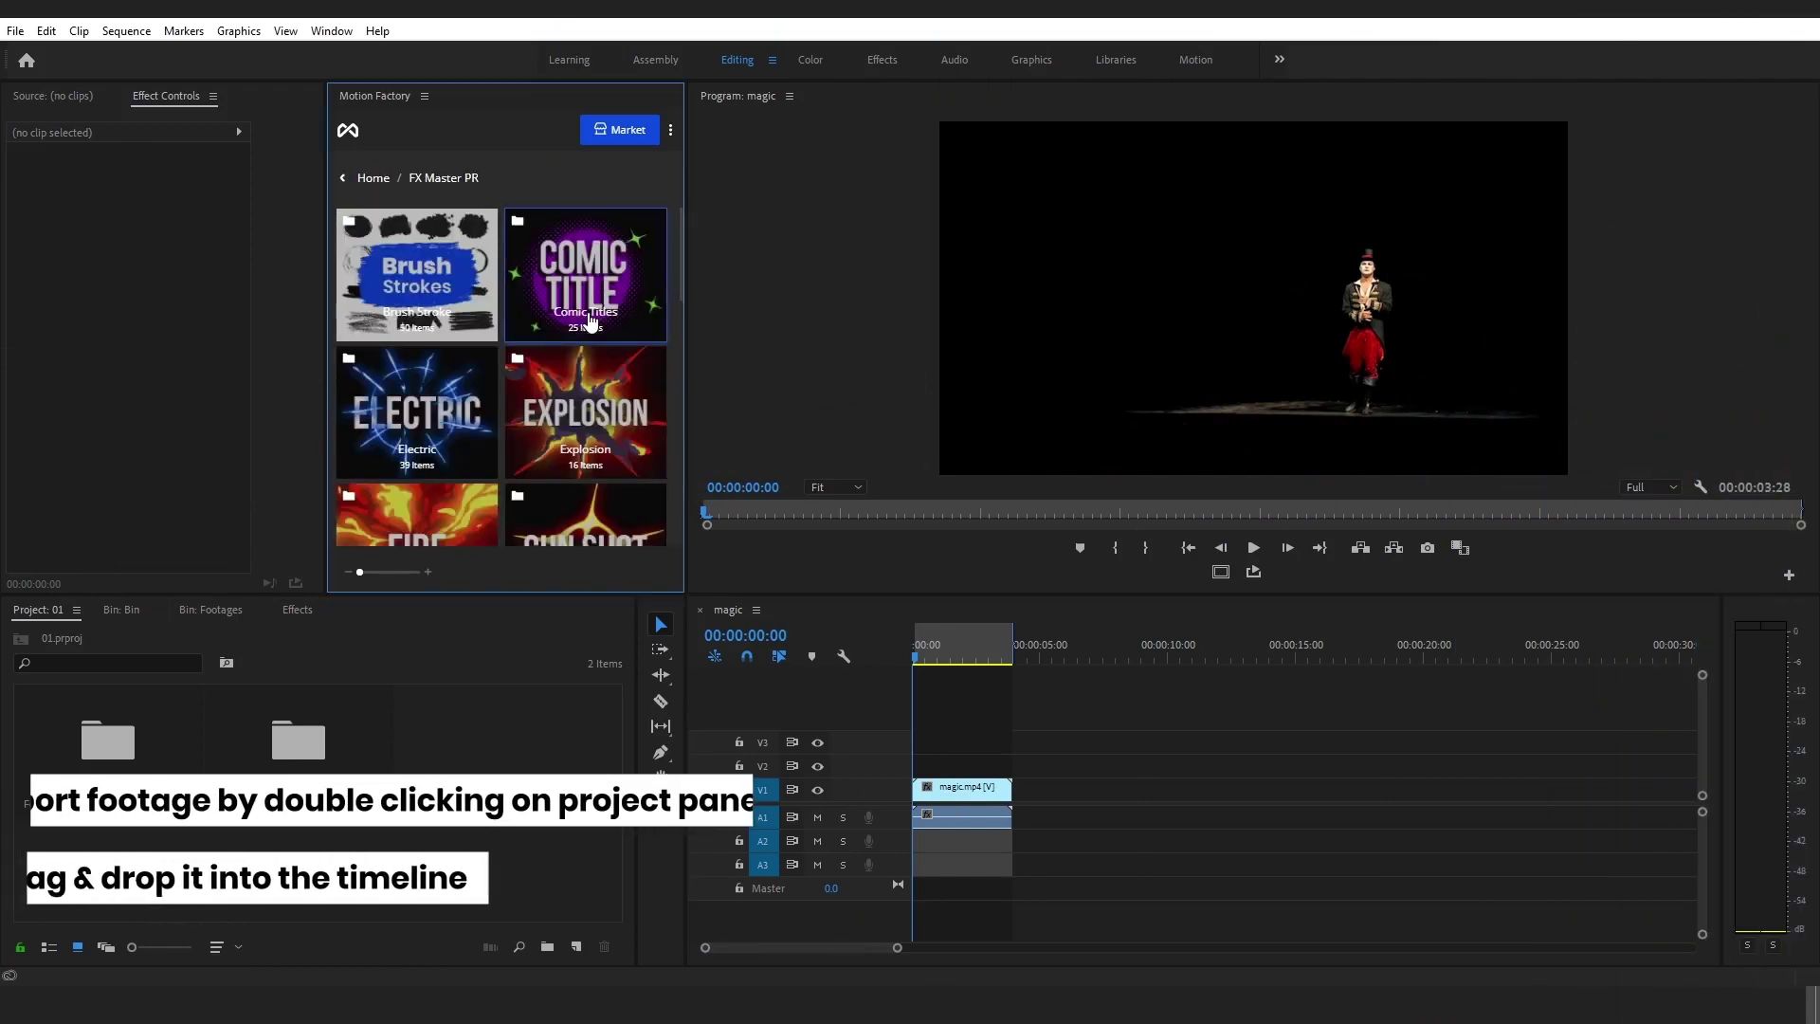
pyautogui.click(933, 659)
pyautogui.moveTo(935, 661); pyautogui.dragTo(953, 666)
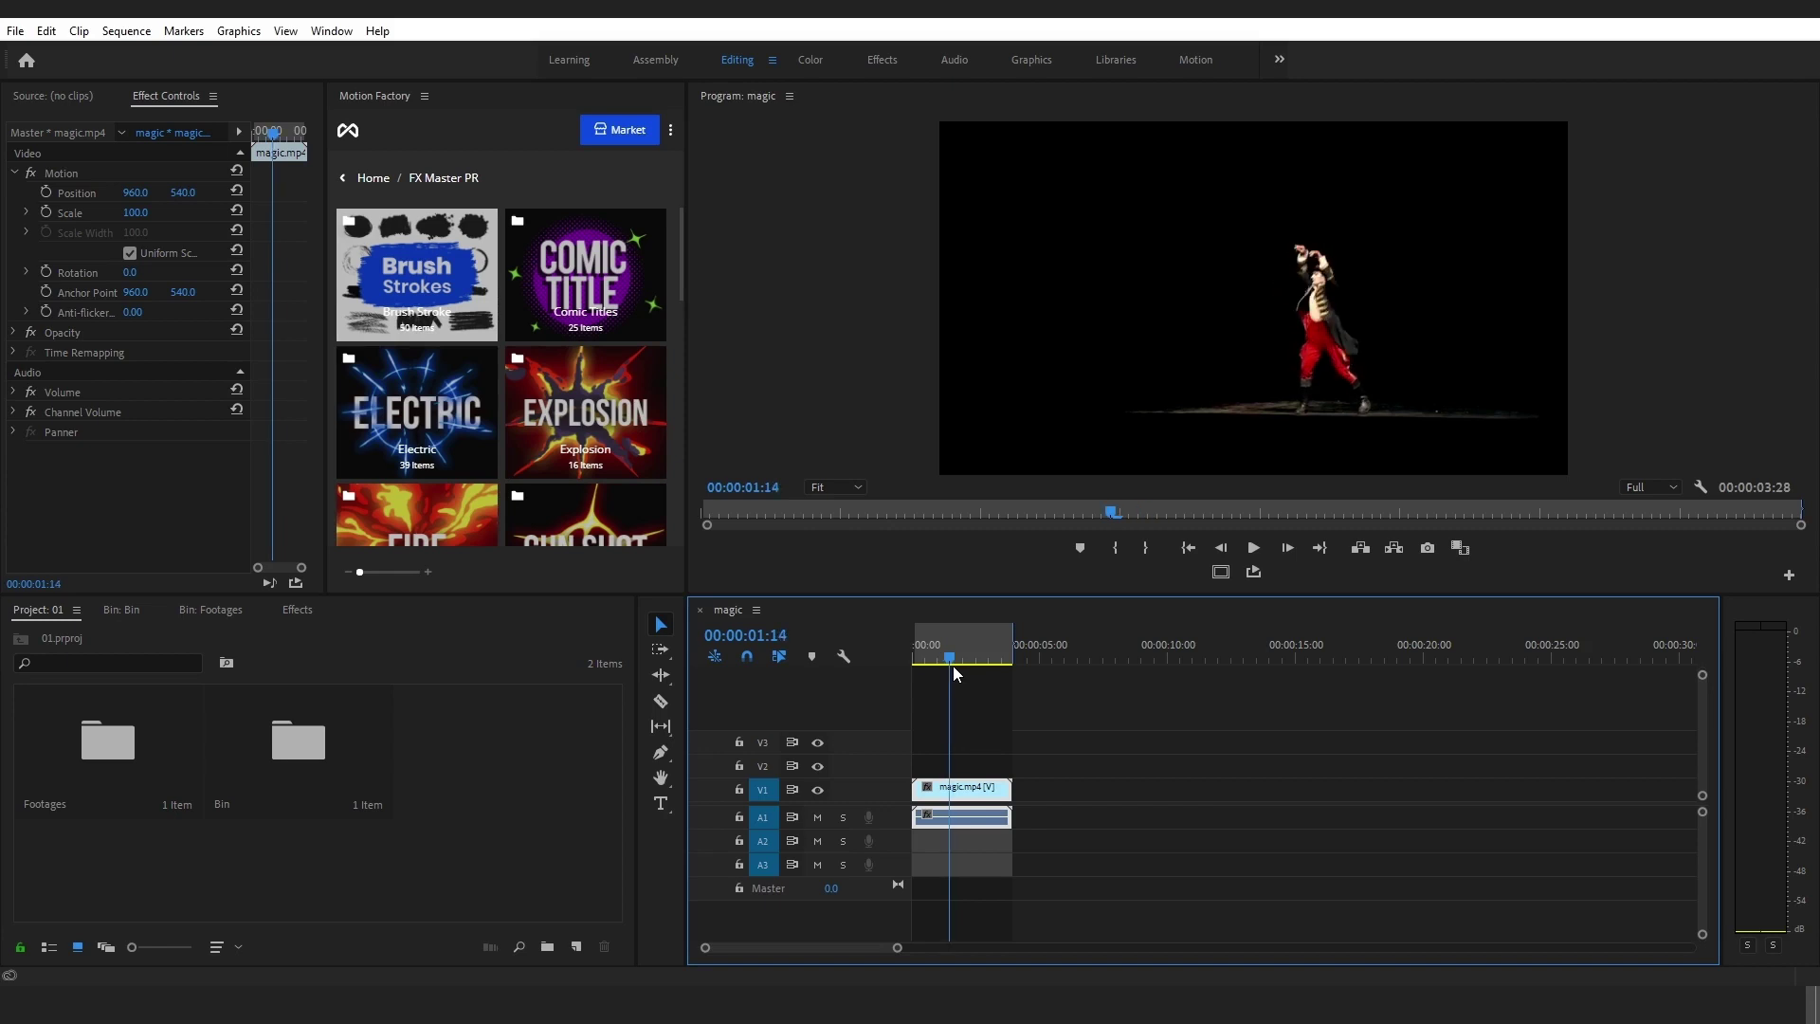
pyautogui.press('Right')
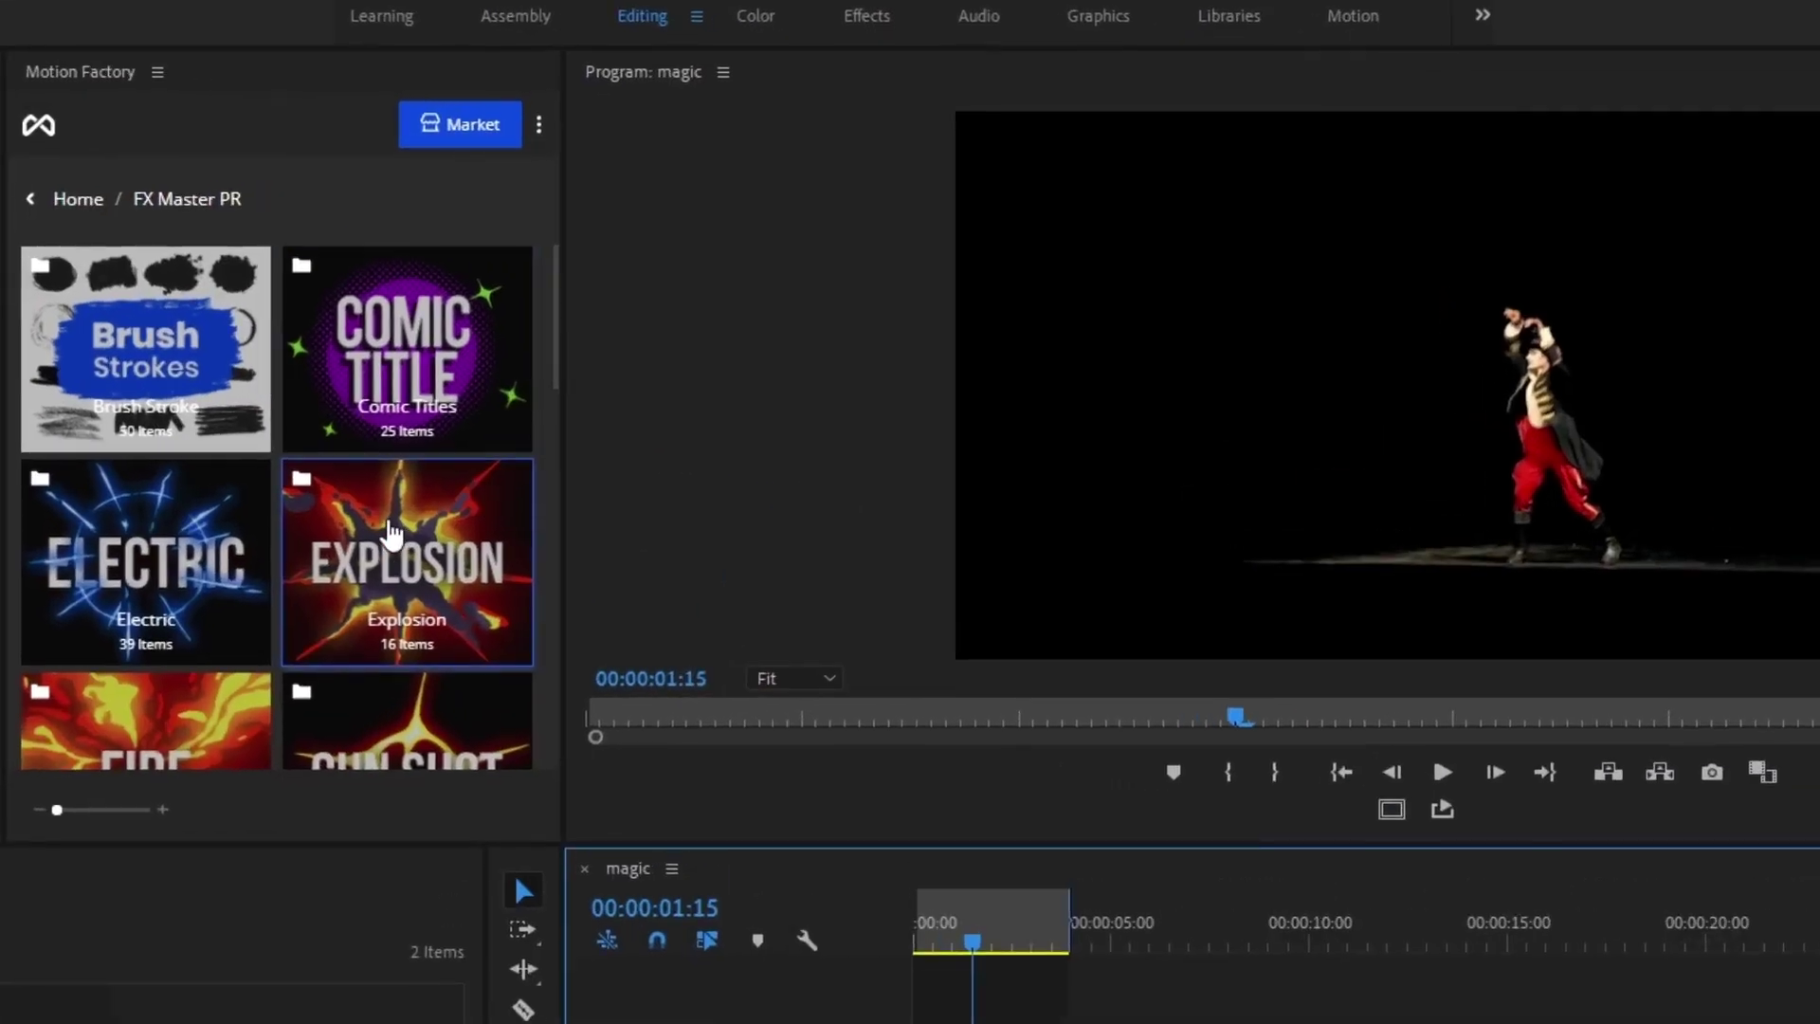
# - Open the Fire category and scroll the preset grid down to Fire FX 44
pyautogui.scroll(-2, 388, 540)
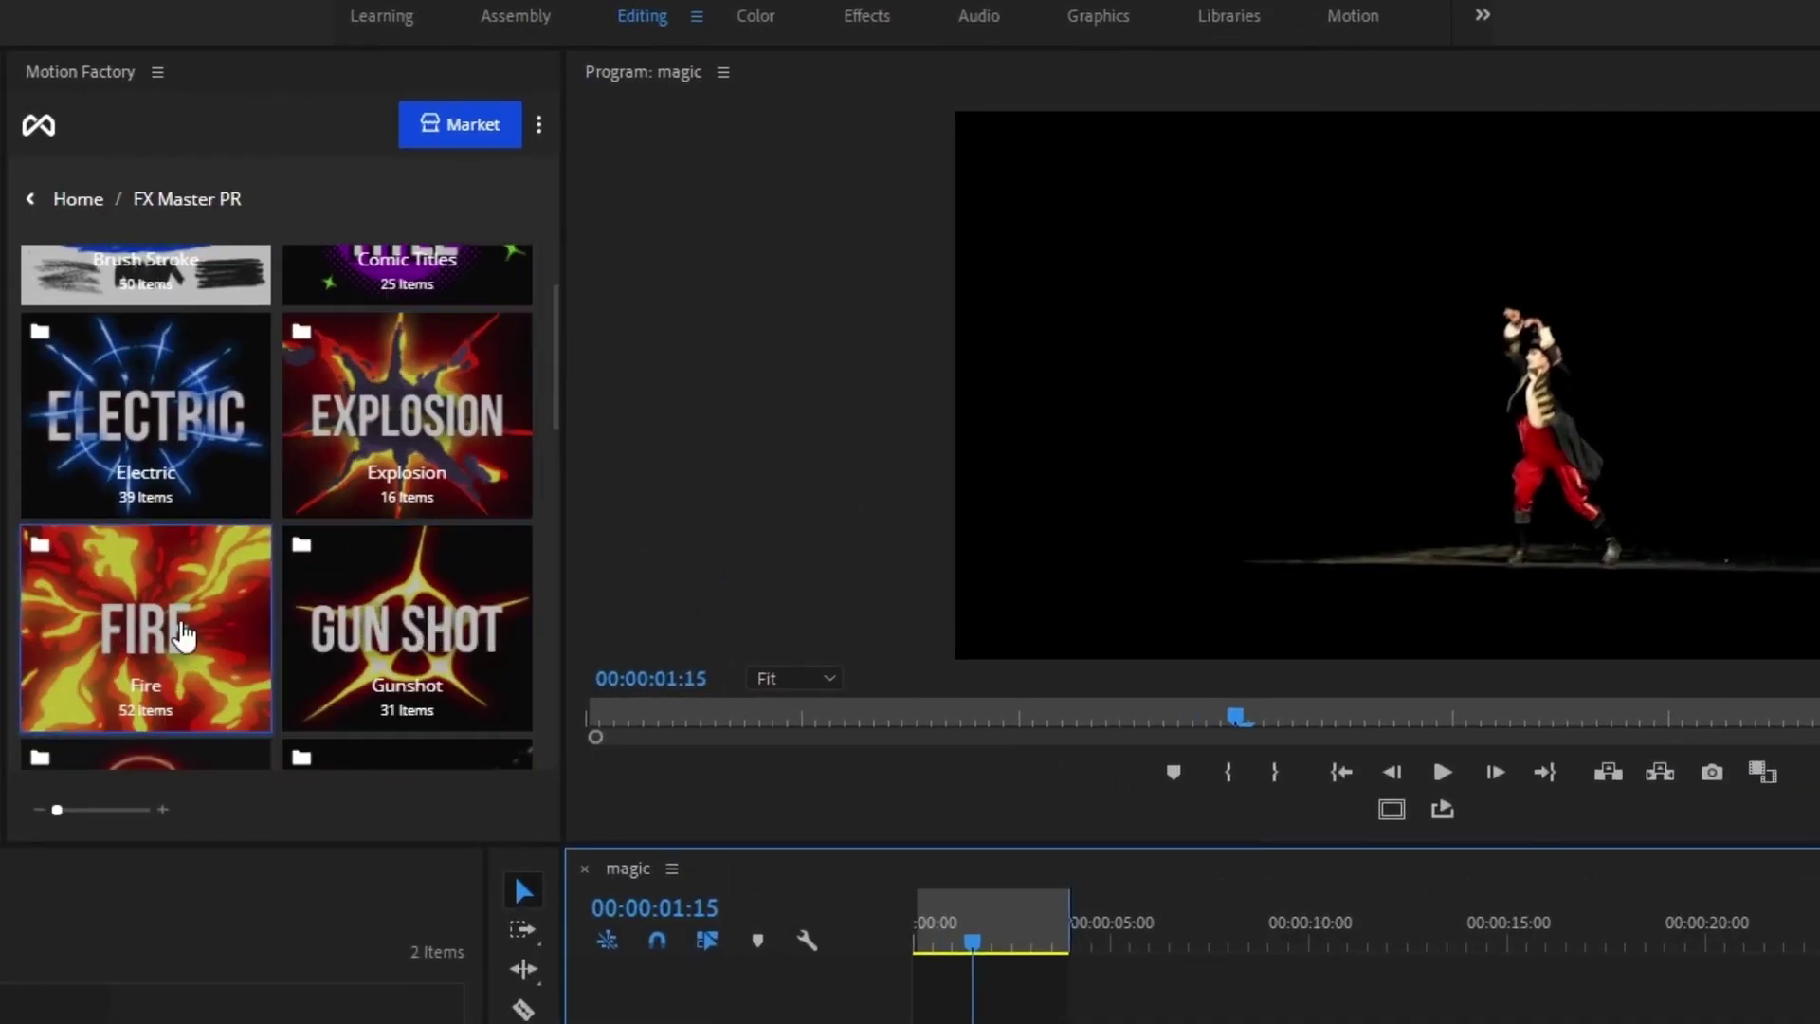
pyautogui.click(179, 638)
pyautogui.scroll(2, 135, 348)
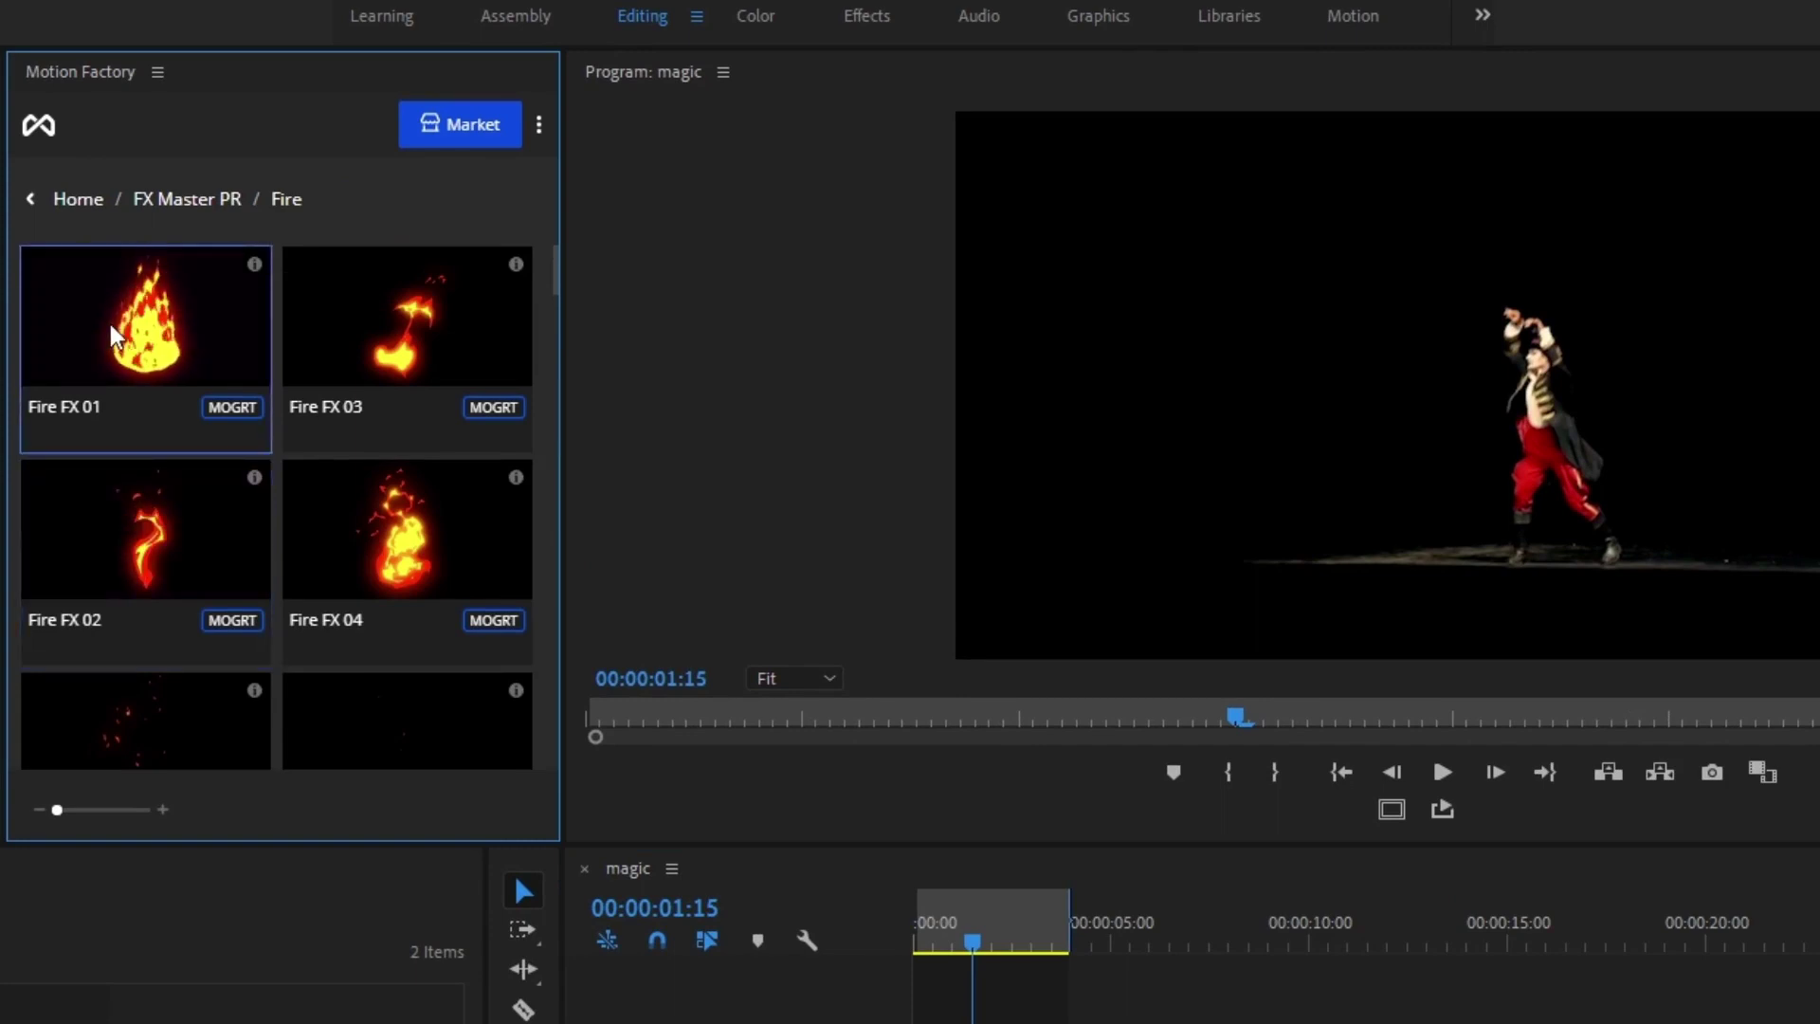
pyautogui.scroll(-2, 252, 548)
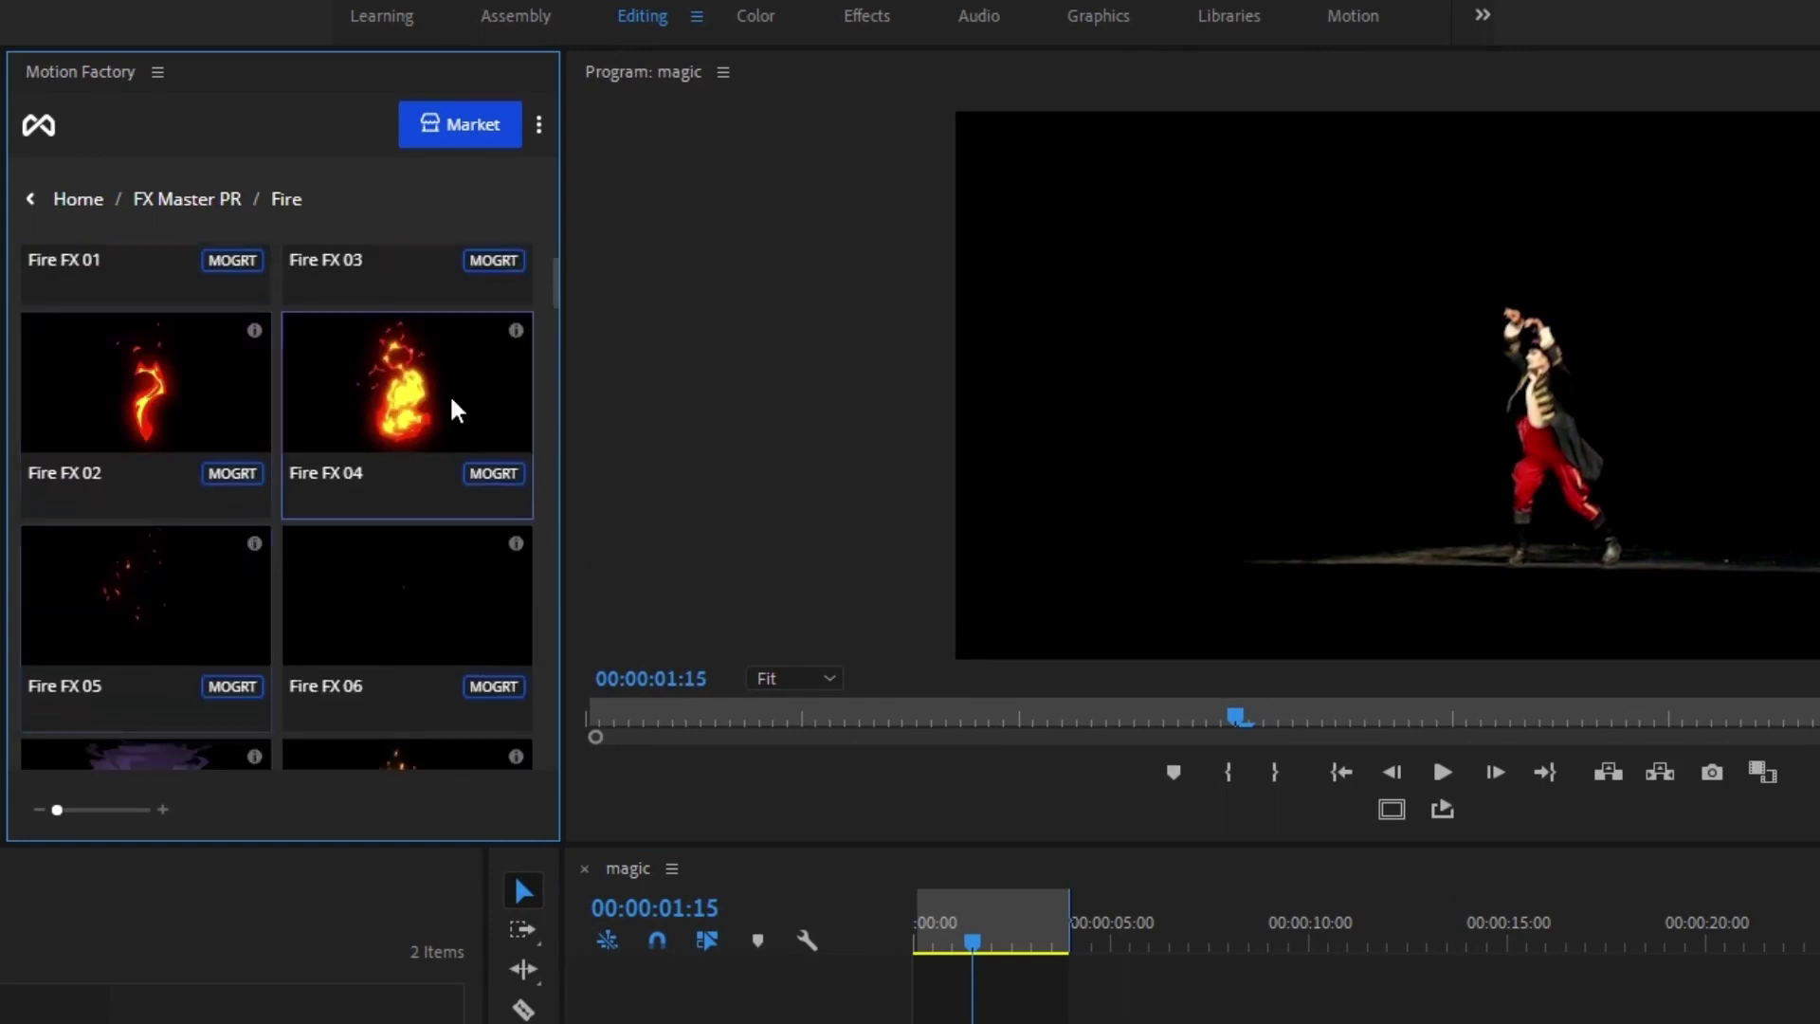
pyautogui.scroll(-3, 154, 578)
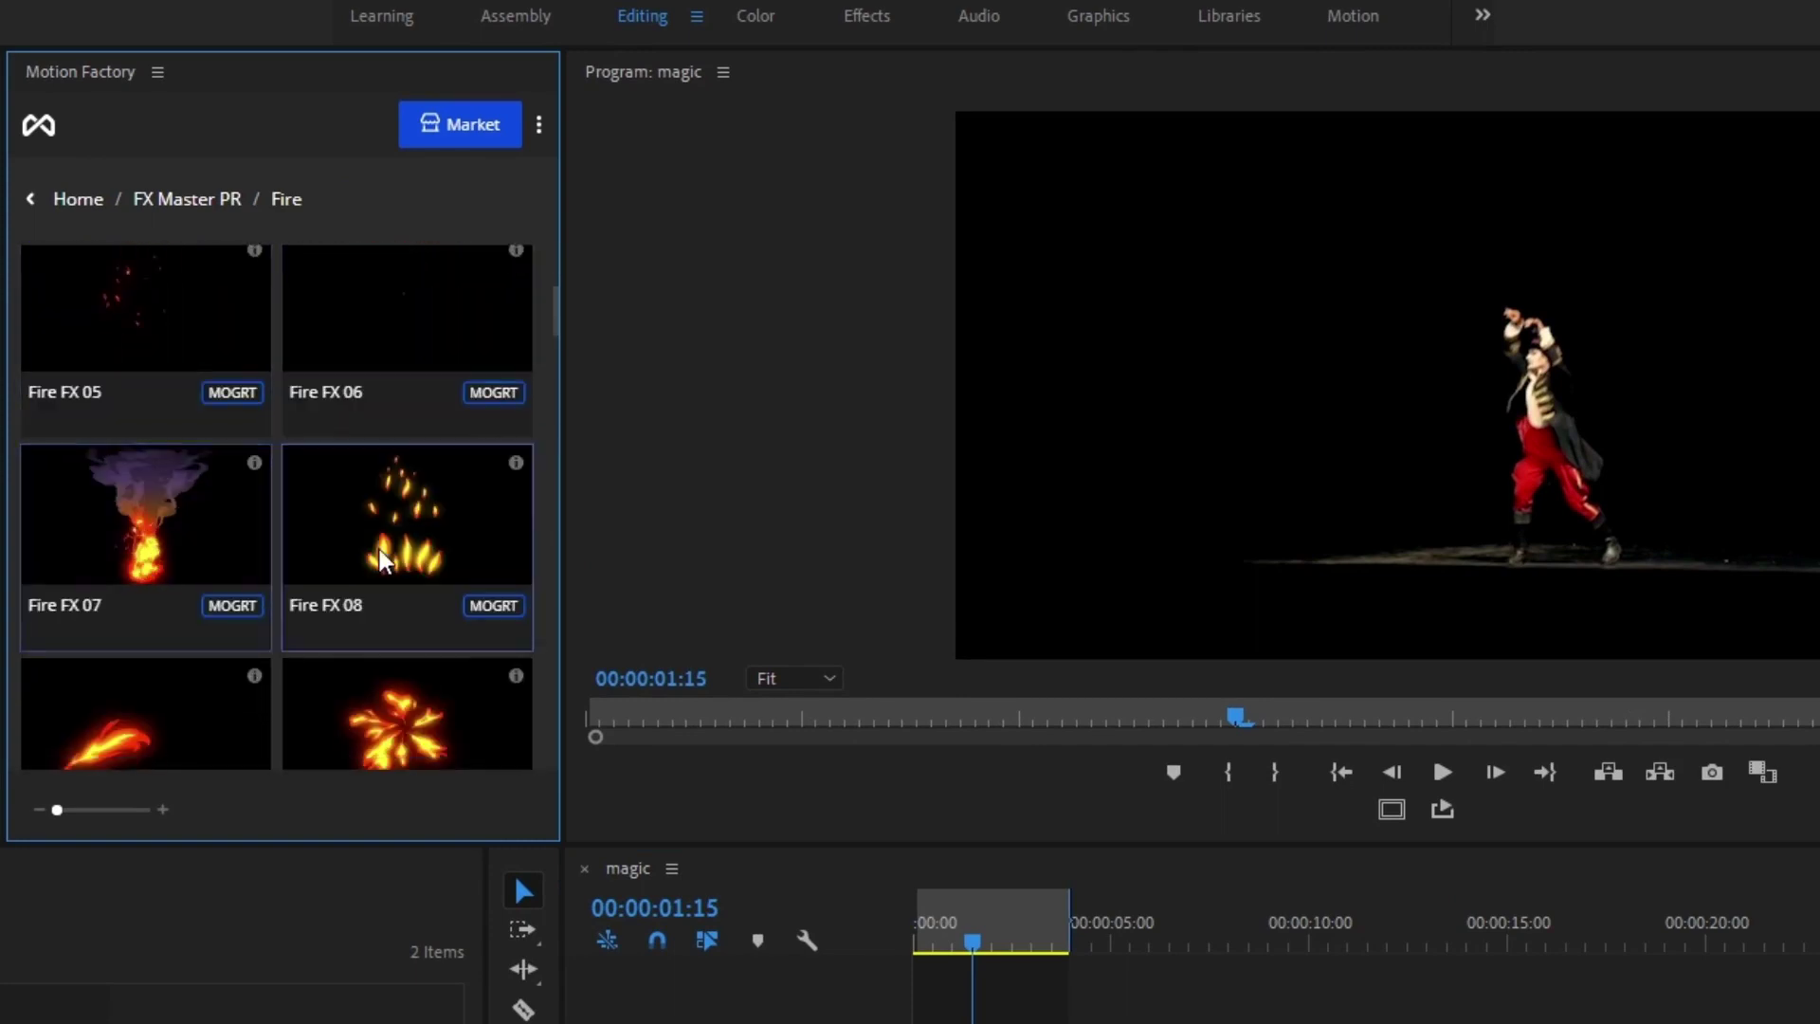
pyautogui.scroll(-1, 380, 549)
pyautogui.scroll(-3, 118, 559)
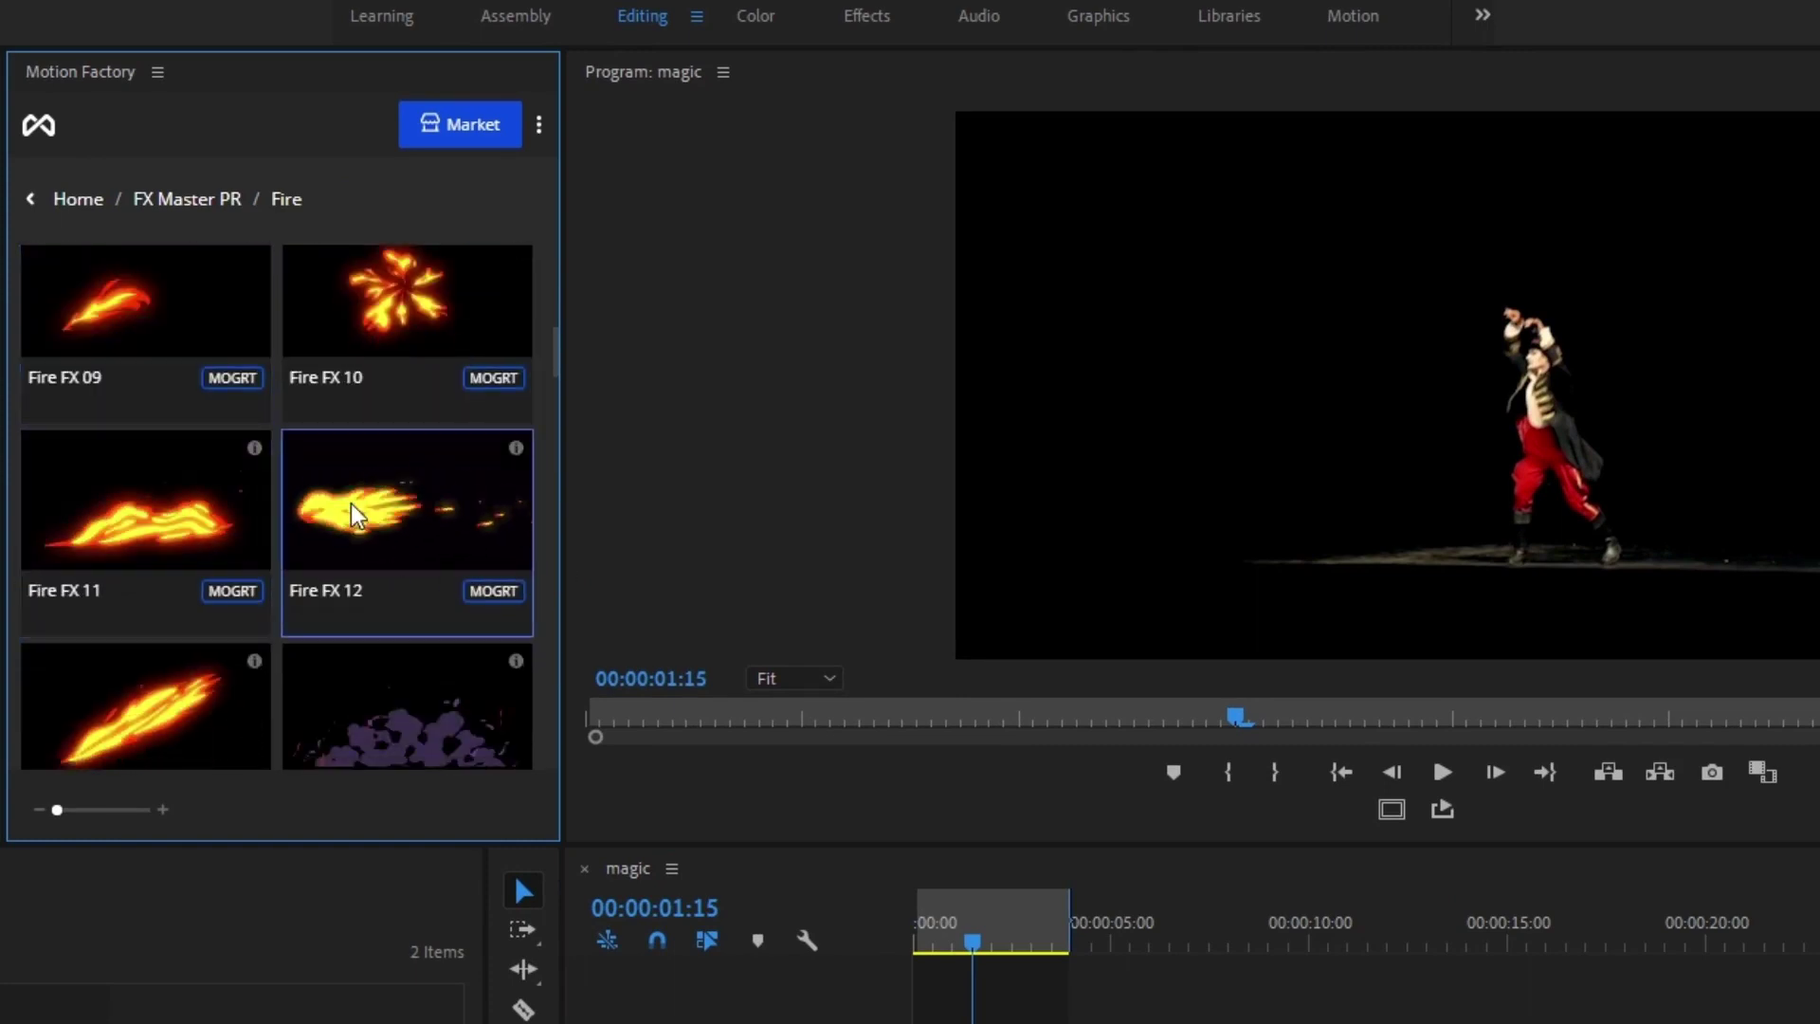
pyautogui.scroll(-2, 359, 530)
pyautogui.scroll(-2, 142, 463)
pyautogui.scroll(-2, 209, 488)
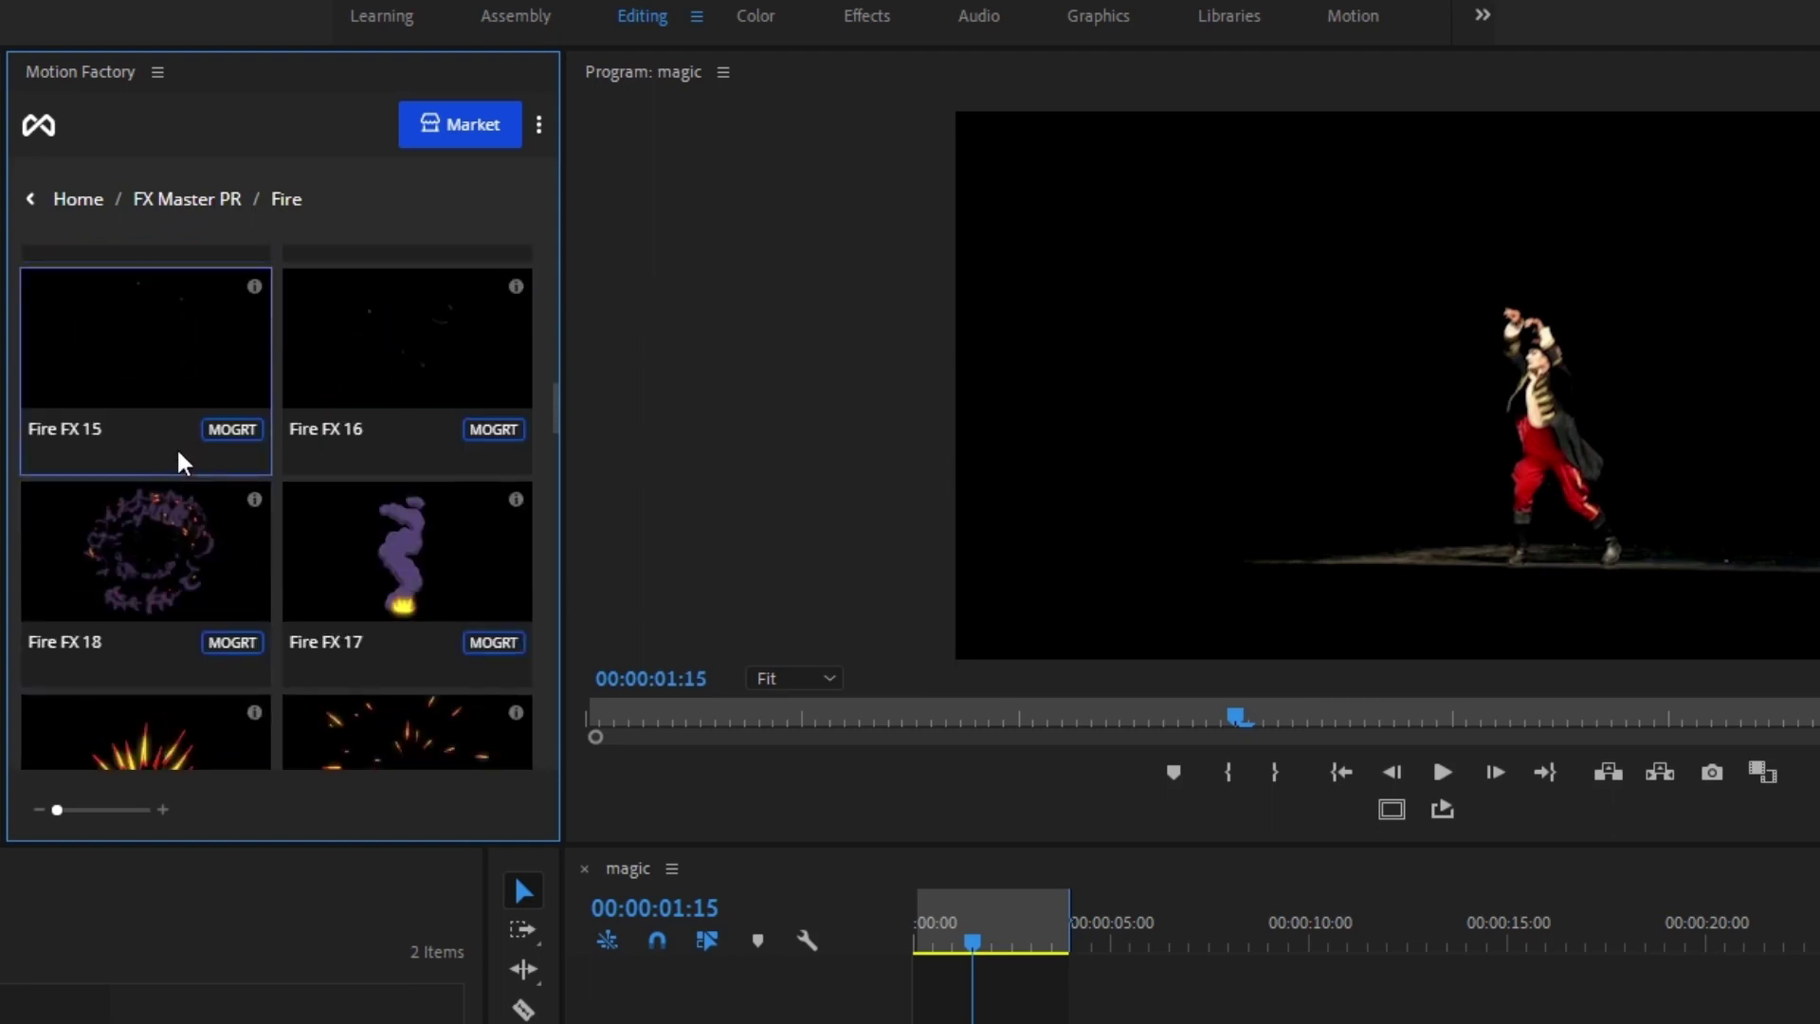
pyautogui.scroll(3, 410, 398)
pyautogui.scroll(-3, 413, 445)
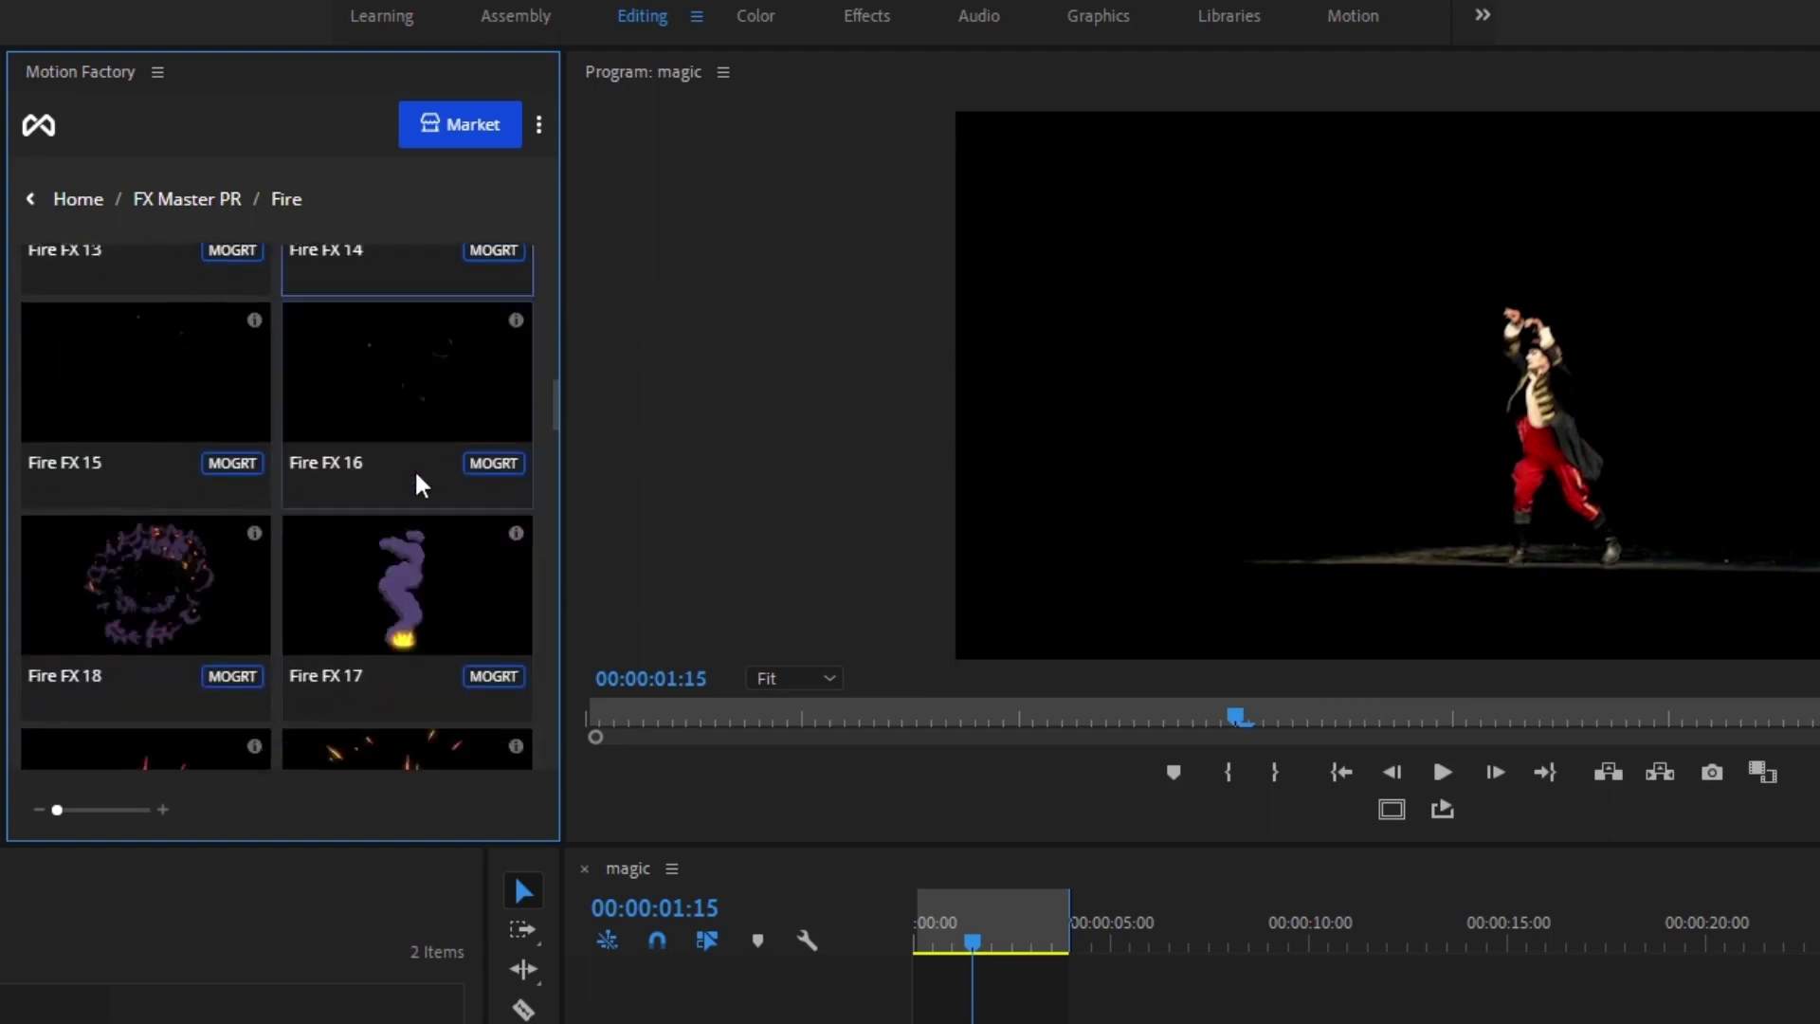
pyautogui.scroll(-4, 114, 569)
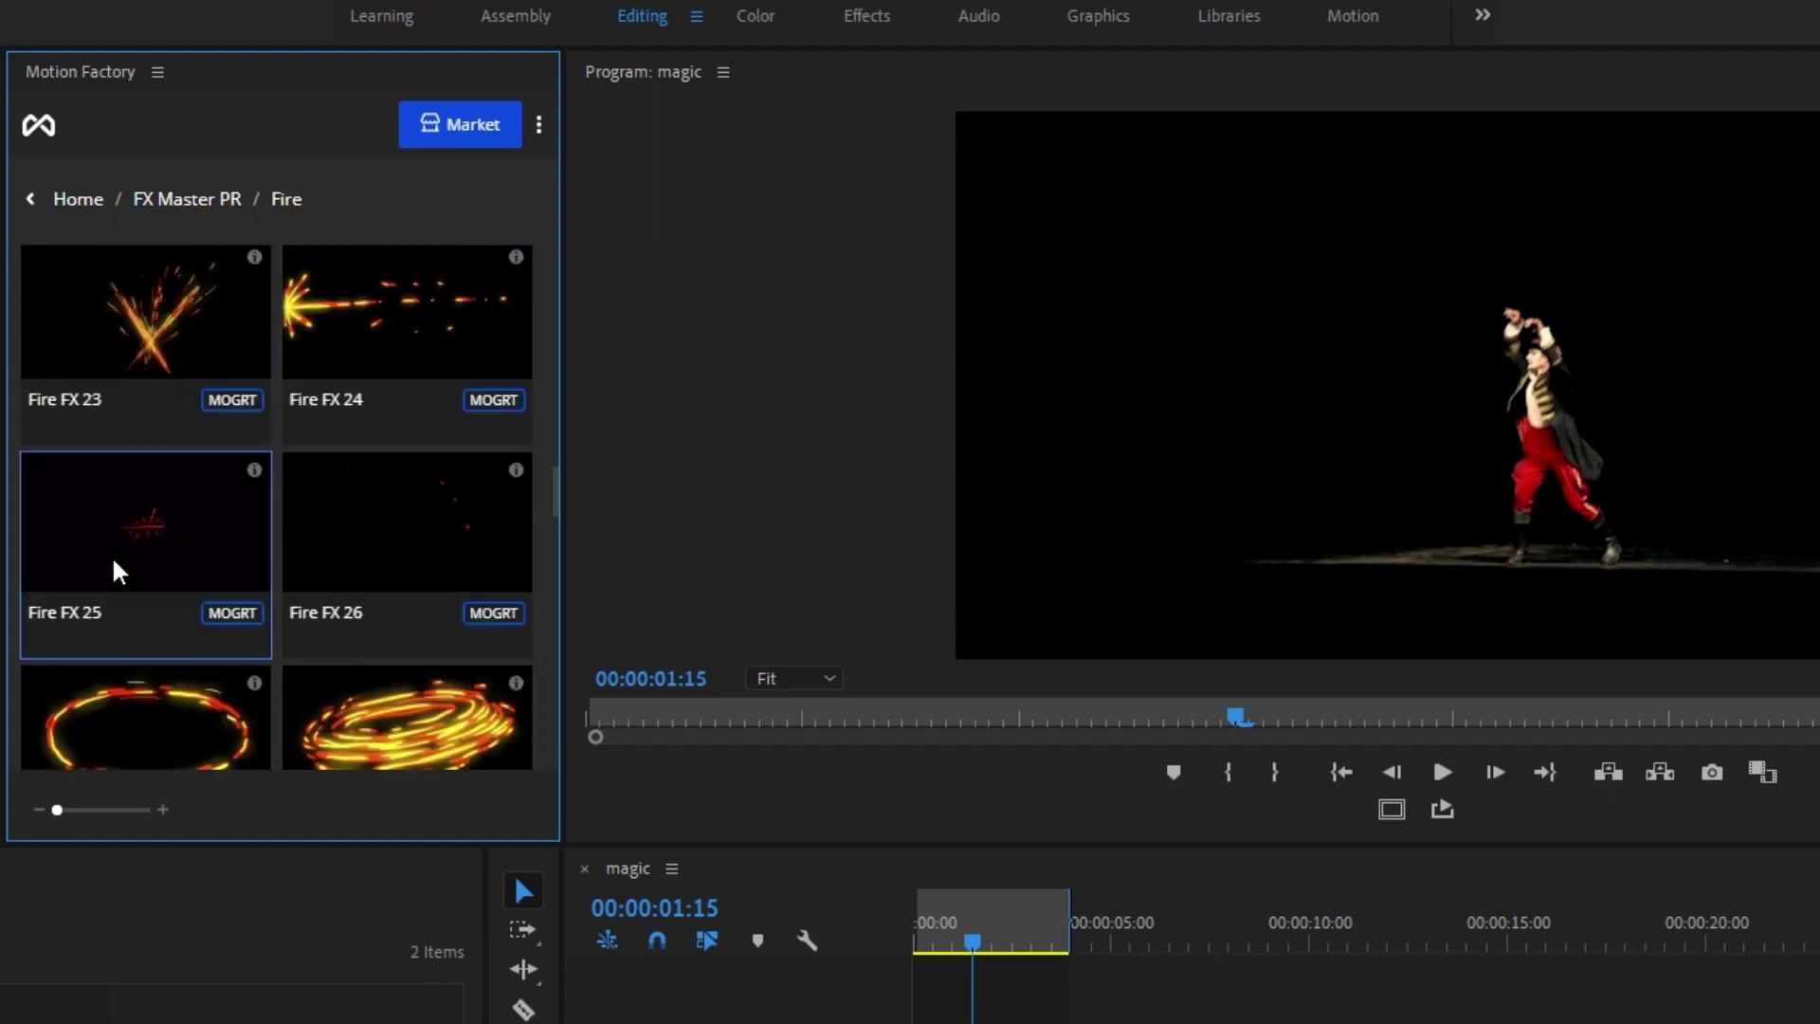
pyautogui.scroll(-10, 502, 569)
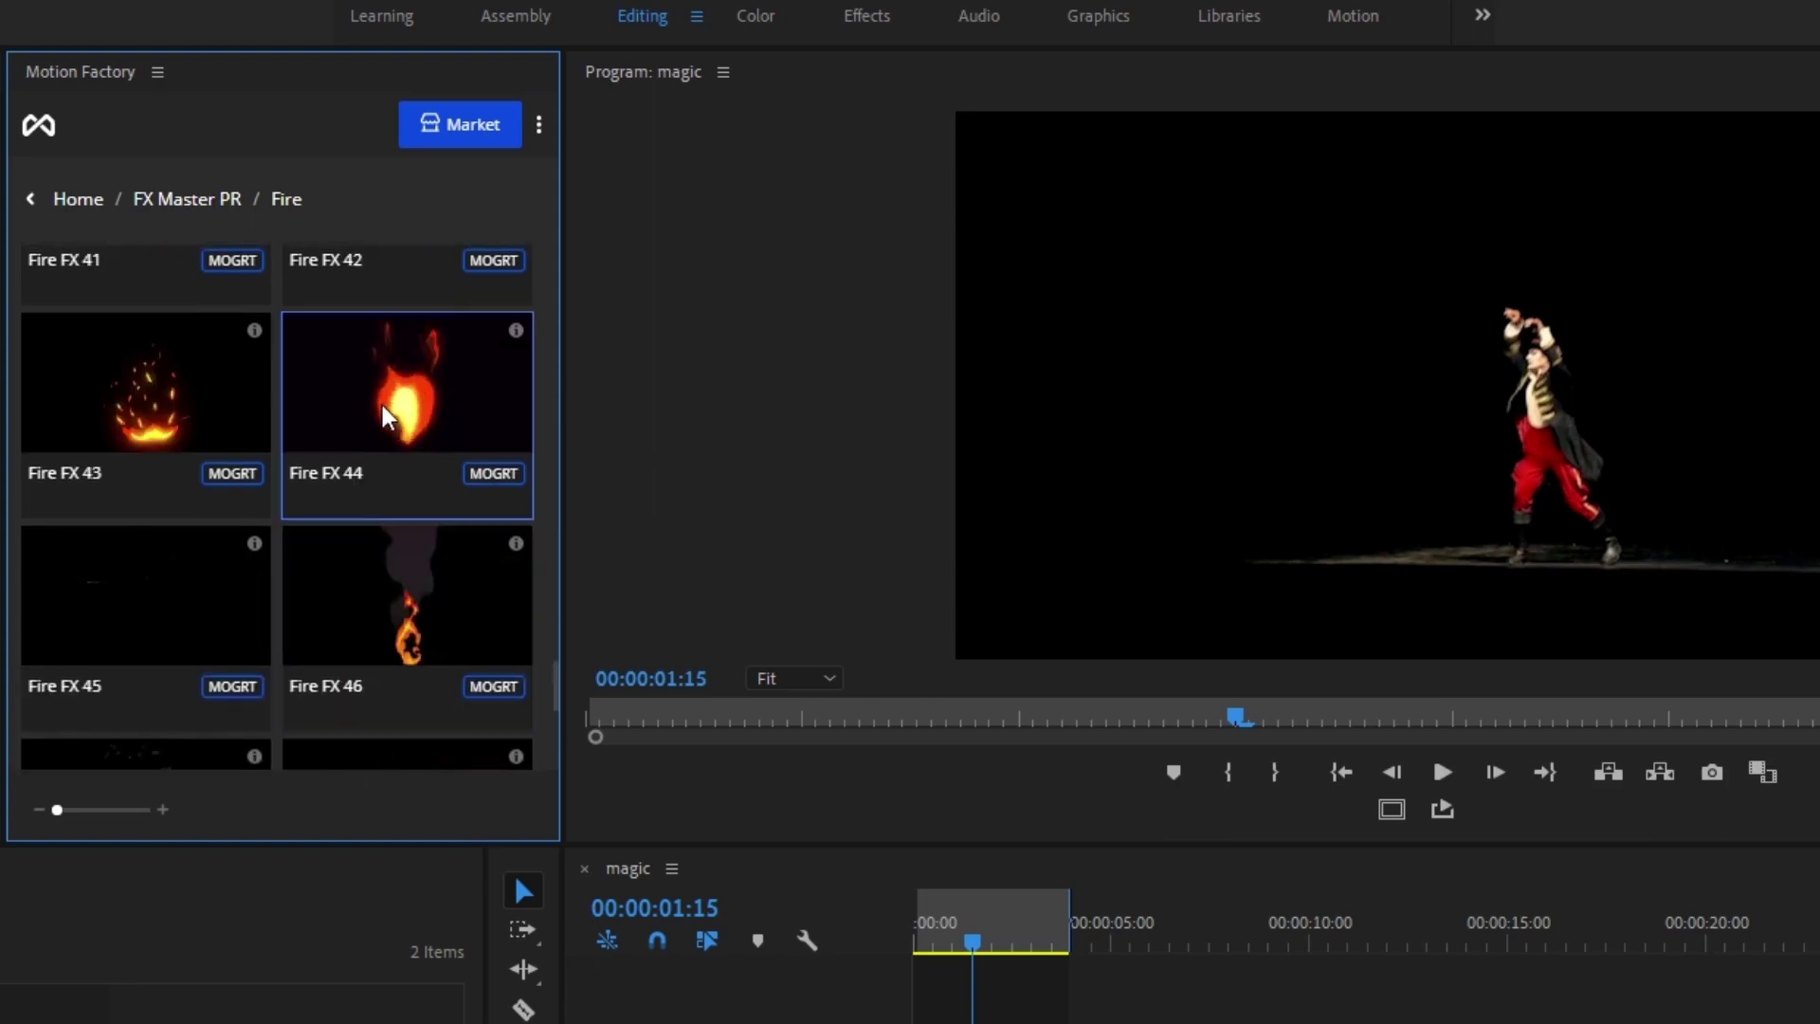
# - Place Fire FX 44 on V2 above the footage, starting at 1:15
pyautogui.moveTo(396, 422); pyautogui.dragTo(822, 623)
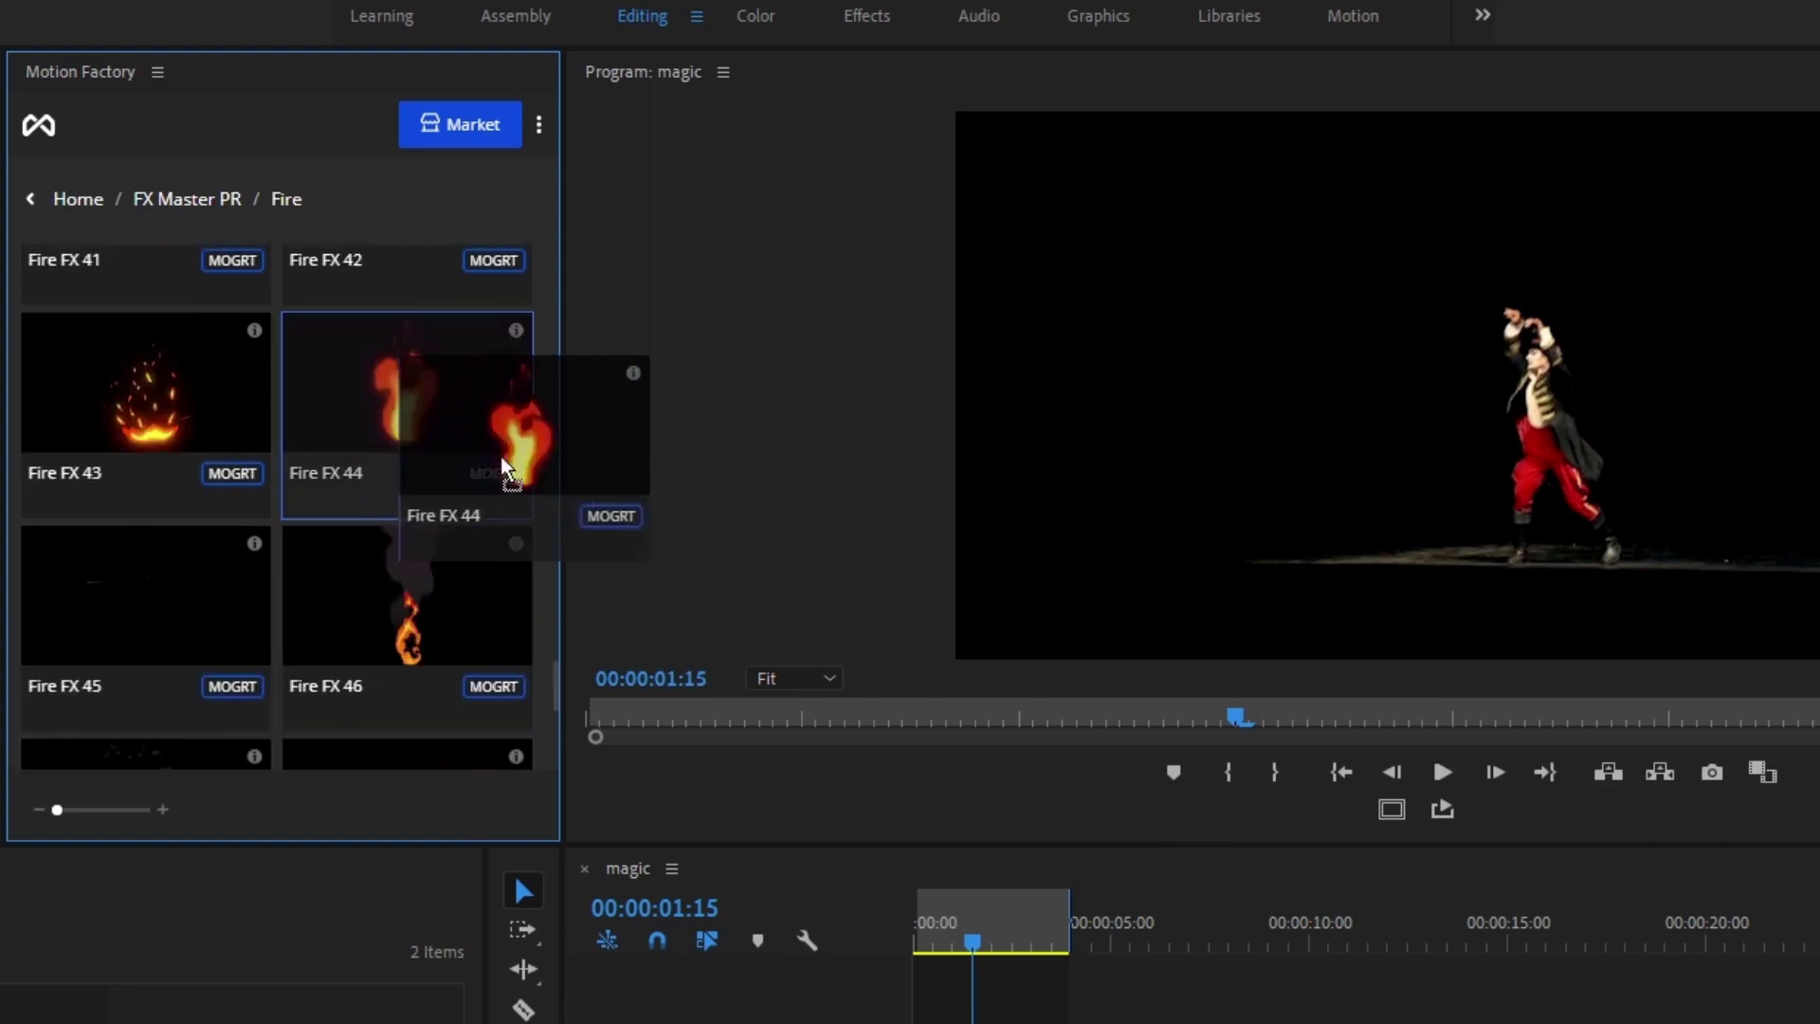
pyautogui.moveTo(841, 515); pyautogui.dragTo(962, 897)
pyautogui.moveTo(927, 661); pyautogui.dragTo(979, 664)
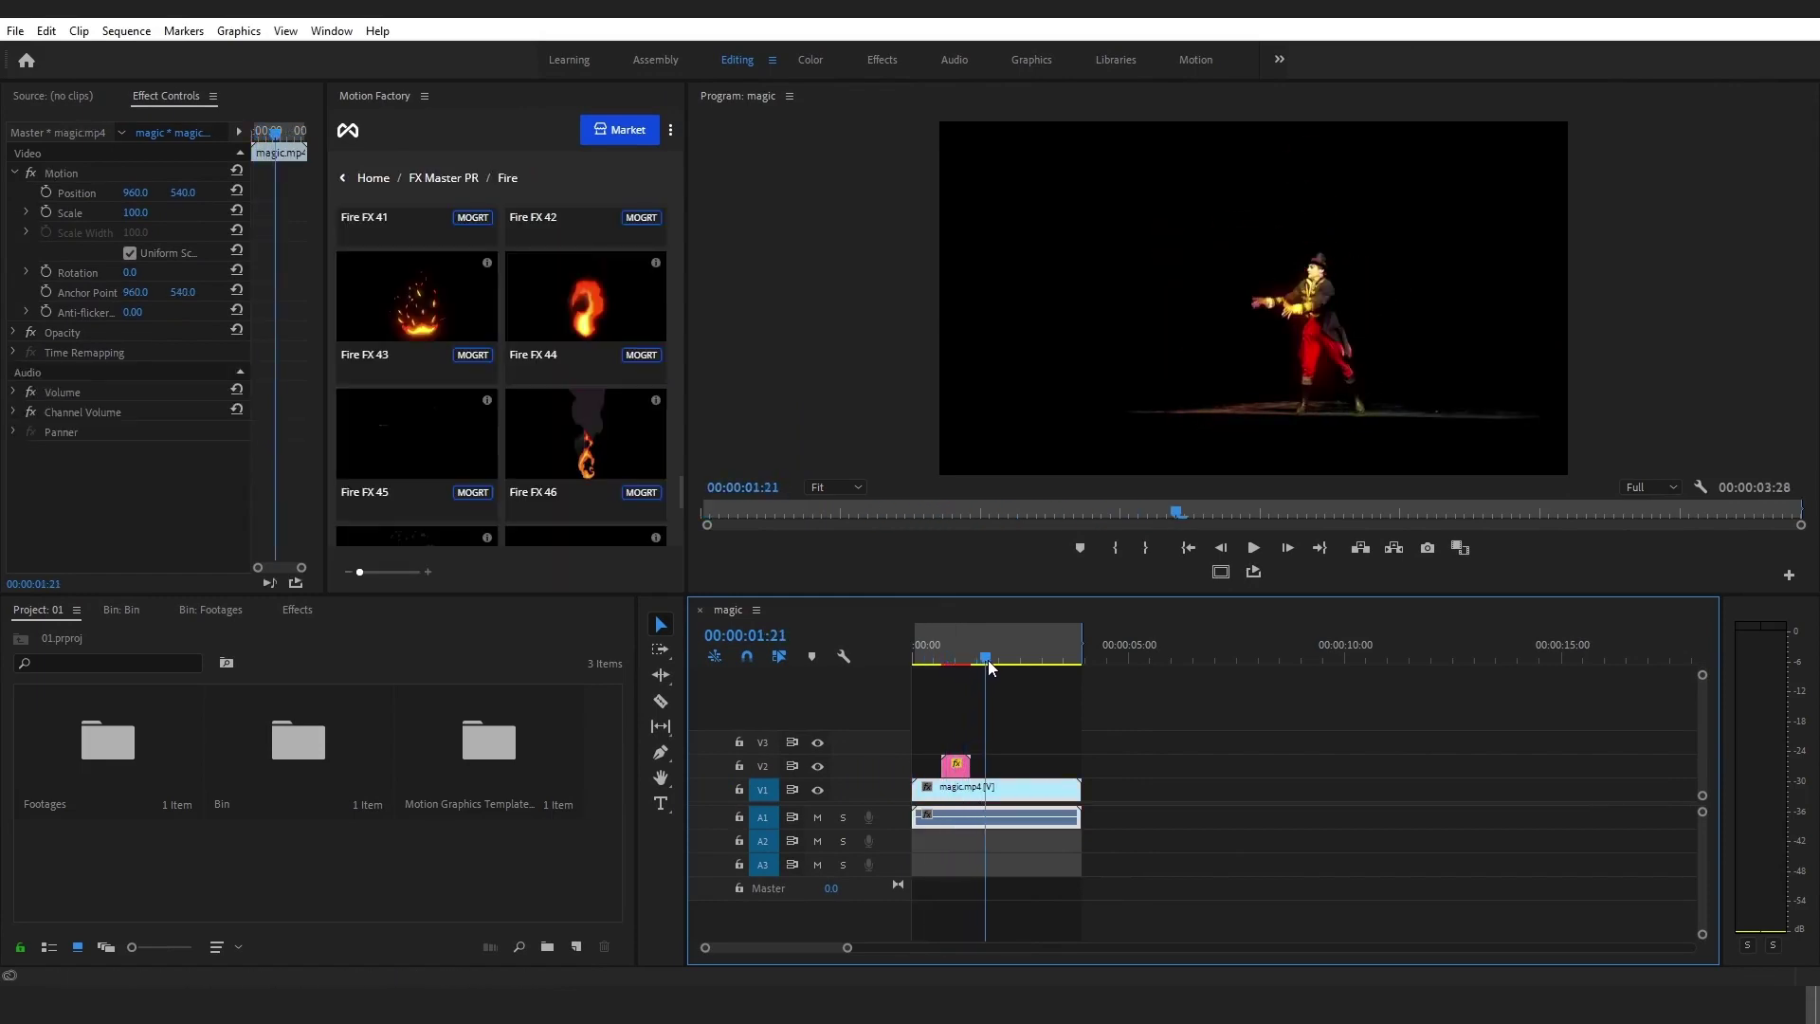
pyautogui.moveTo(956, 767); pyautogui.dragTo(992, 767)
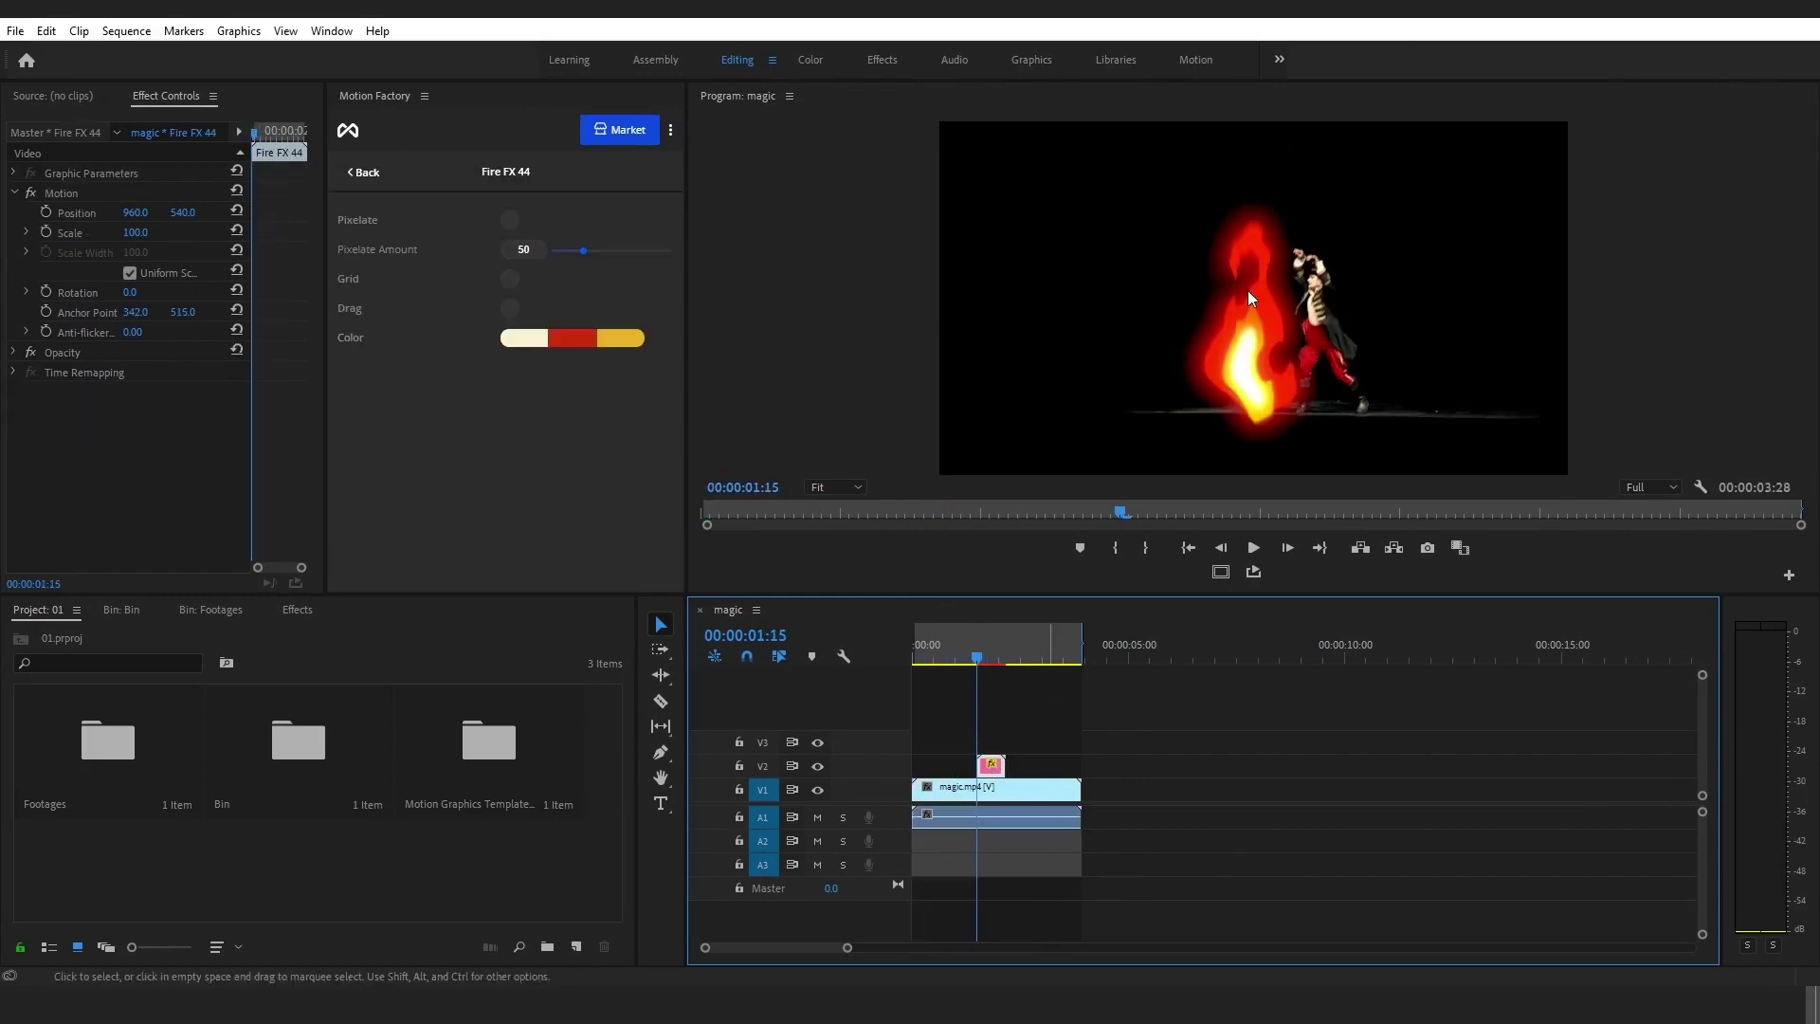
# - Shrink the flame to almost nothing and set starting Position and Scale keyframes
pyautogui.moveTo(140, 234); pyautogui.dragTo(78, 238)
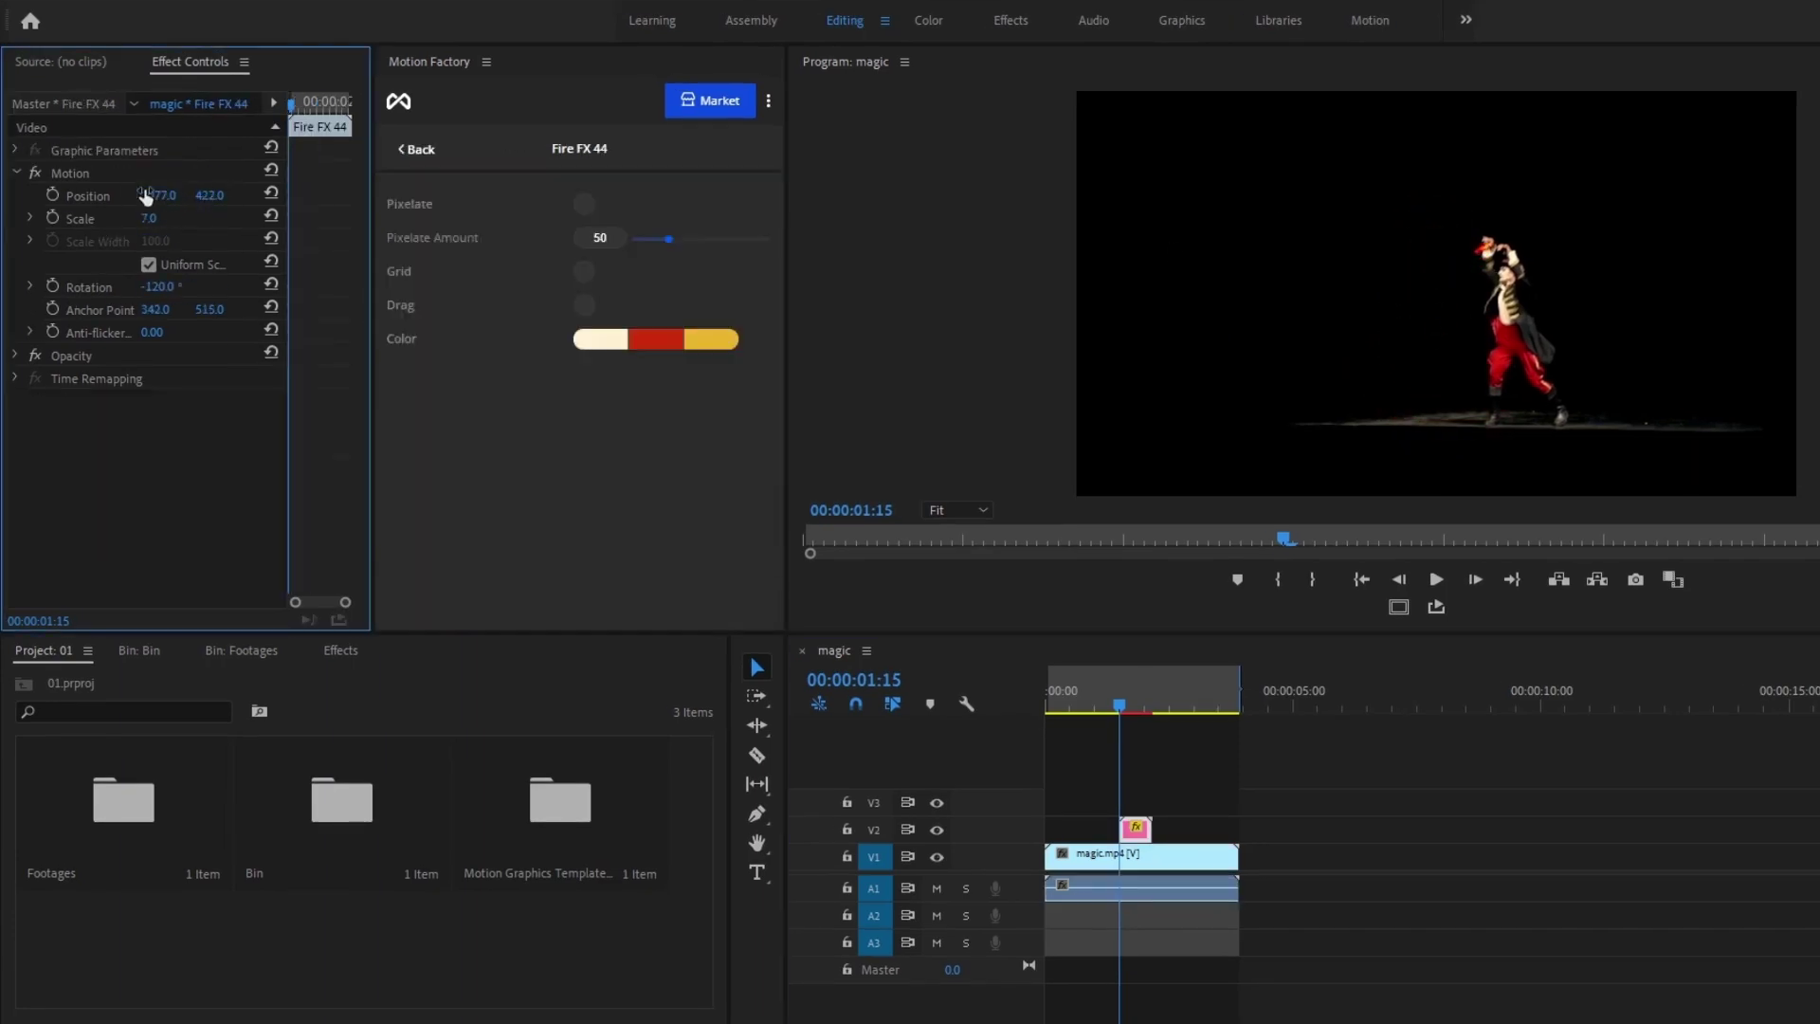
pyautogui.click(52, 195)
pyautogui.click(52, 218)
pyautogui.click(52, 286)
pyautogui.scroll(3, 1122, 768)
pyautogui.click(52, 286)
pyautogui.click(1151, 552)
pyautogui.scroll(3, 1114, 768)
pyautogui.moveTo(1113, 705)
pyautogui.mouseDown()
pyautogui.moveTo(1146, 702)
pyautogui.moveTo(1127, 704)
pyautogui.mouseUp()
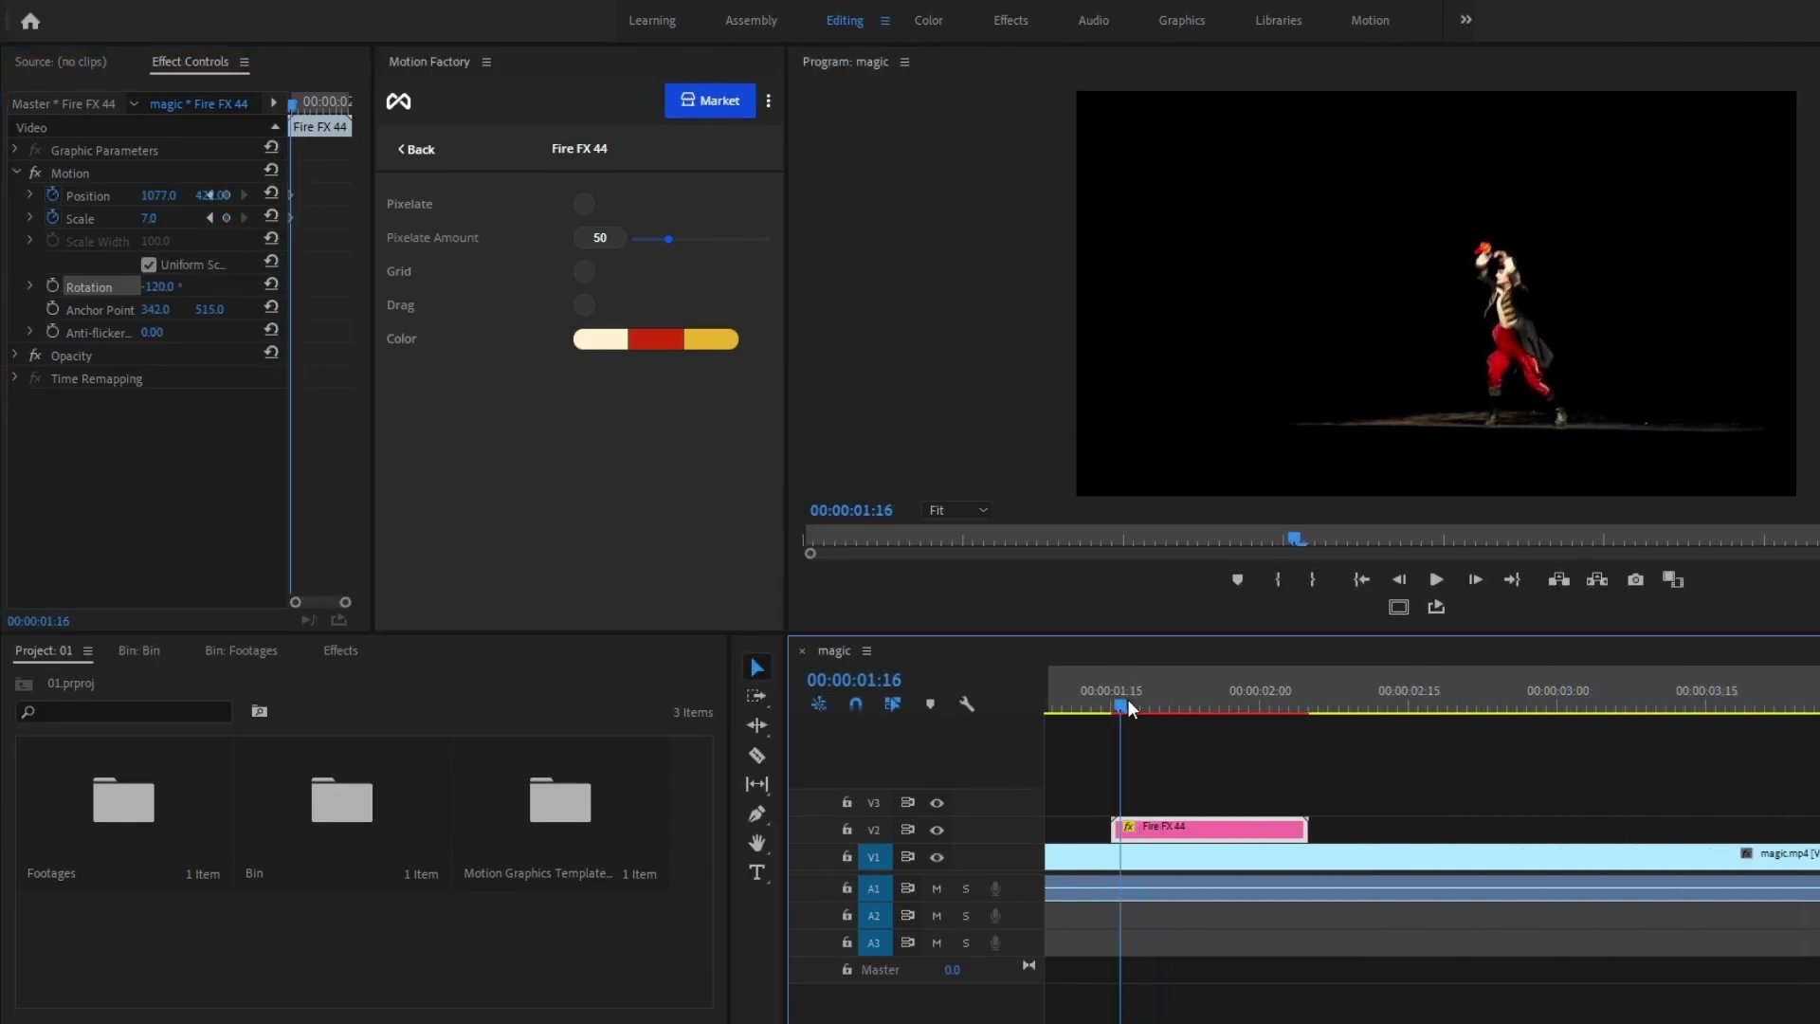
# - Nudge the flame's vertical position and set its scale to 14
pyautogui.moveTo(210, 202); pyautogui.dragTo(162, 230)
pyautogui.click(149, 219)
pyautogui.write('14')
pyautogui.press('Return')
pyautogui.press('Right')
# - Keyframe the flame's rotation, then animate position and scale to 41 by 1:22
pyautogui.click(52, 286)
pyautogui.press('Right')
pyautogui.click(163, 289)
pyautogui.press('Right')
pyautogui.click(607, 455)
pyautogui.press('Right')
pyautogui.click(1216, 839)
pyautogui.press('Right')
pyautogui.press('Right')
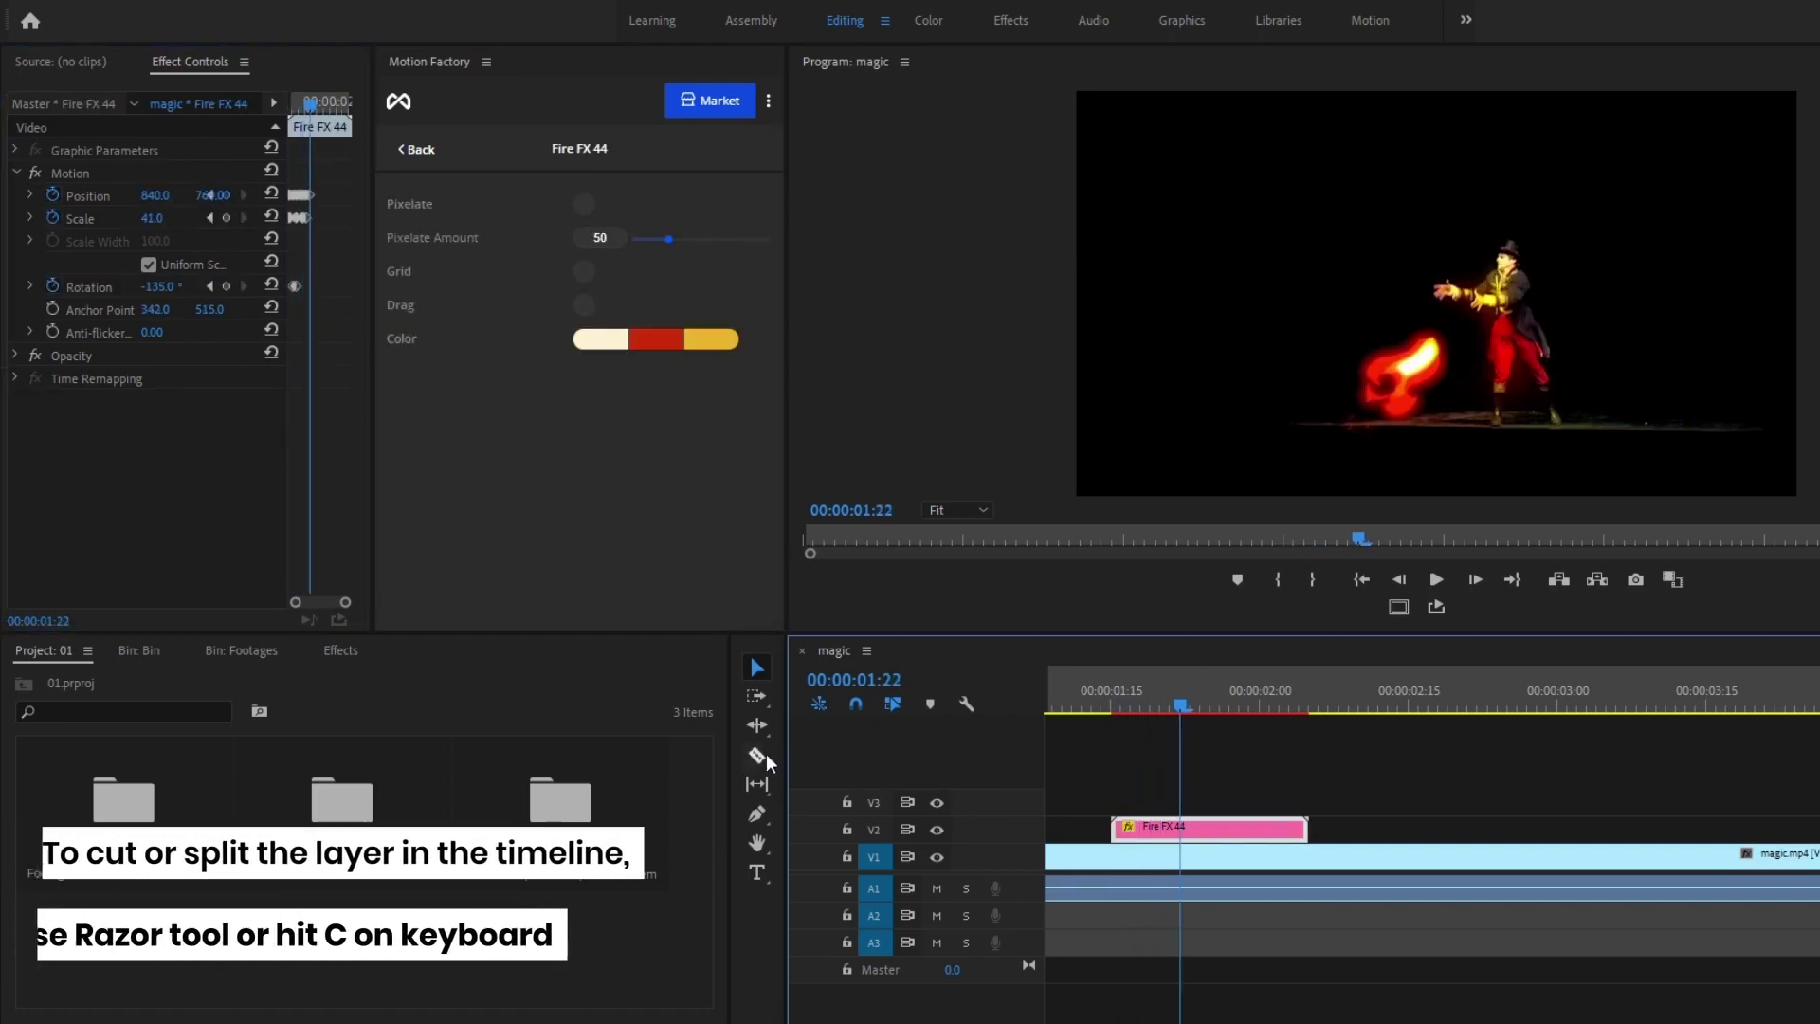
# - Razor-cut the flame clip at the playhead and delete its trailing piece
pyautogui.click(757, 755)
pyautogui.click(1181, 828)
pyautogui.press('v')
pyautogui.click(1227, 825)
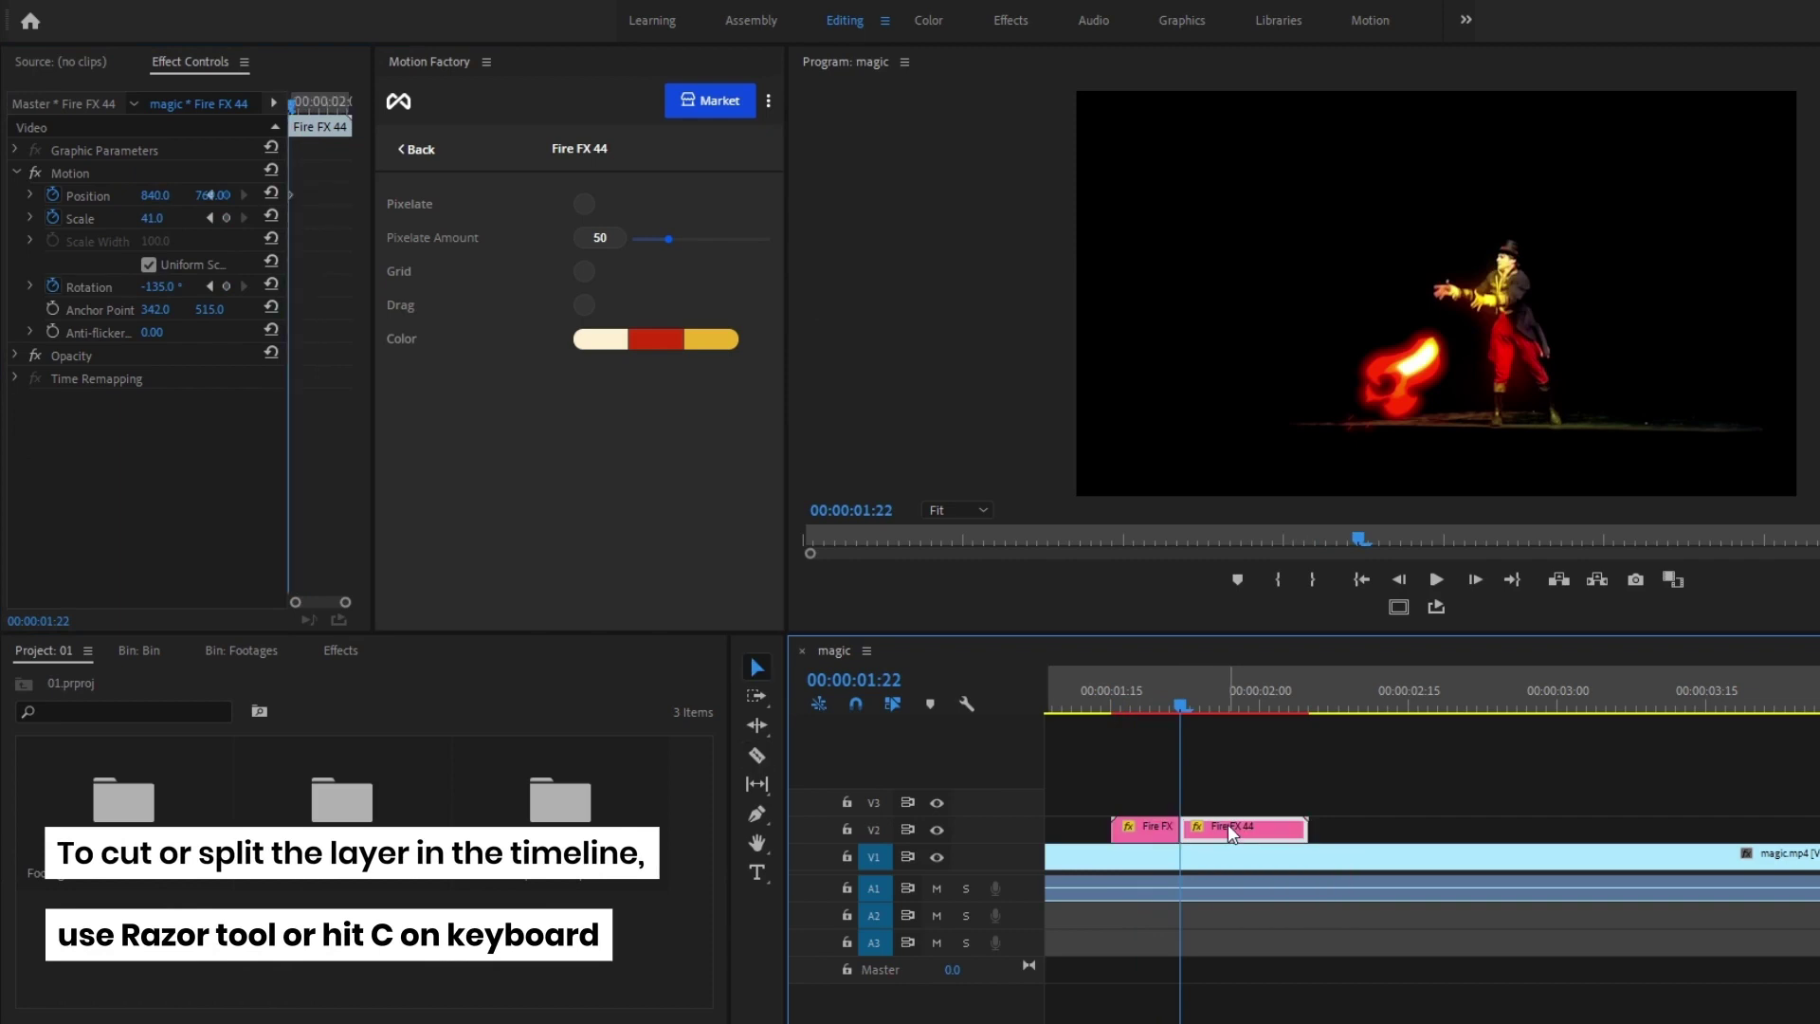
pyautogui.press('Delete')
# - Play back the flame animation from just before it starts
pyautogui.moveTo(1090, 713); pyautogui.dragTo(1065, 713)
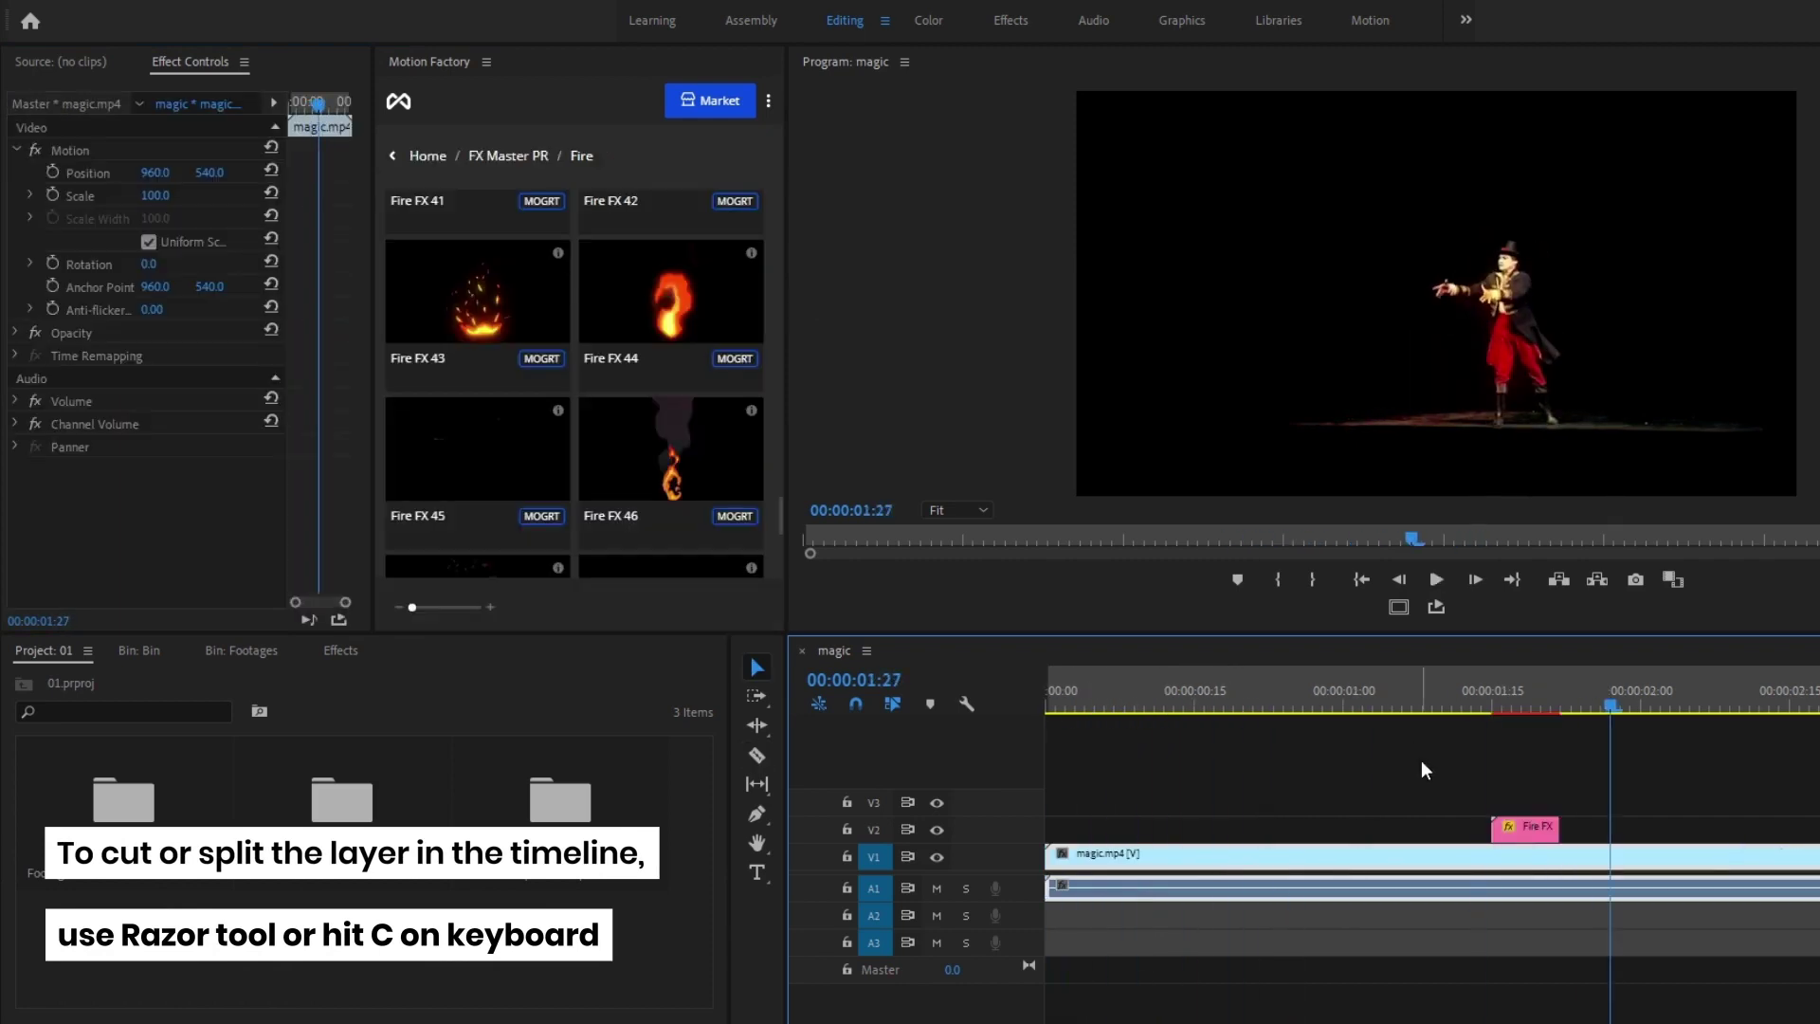
pyautogui.scroll(-2, 1421, 763)
pyautogui.moveTo(1436, 698); pyautogui.dragTo(1322, 713)
pyautogui.press('space')
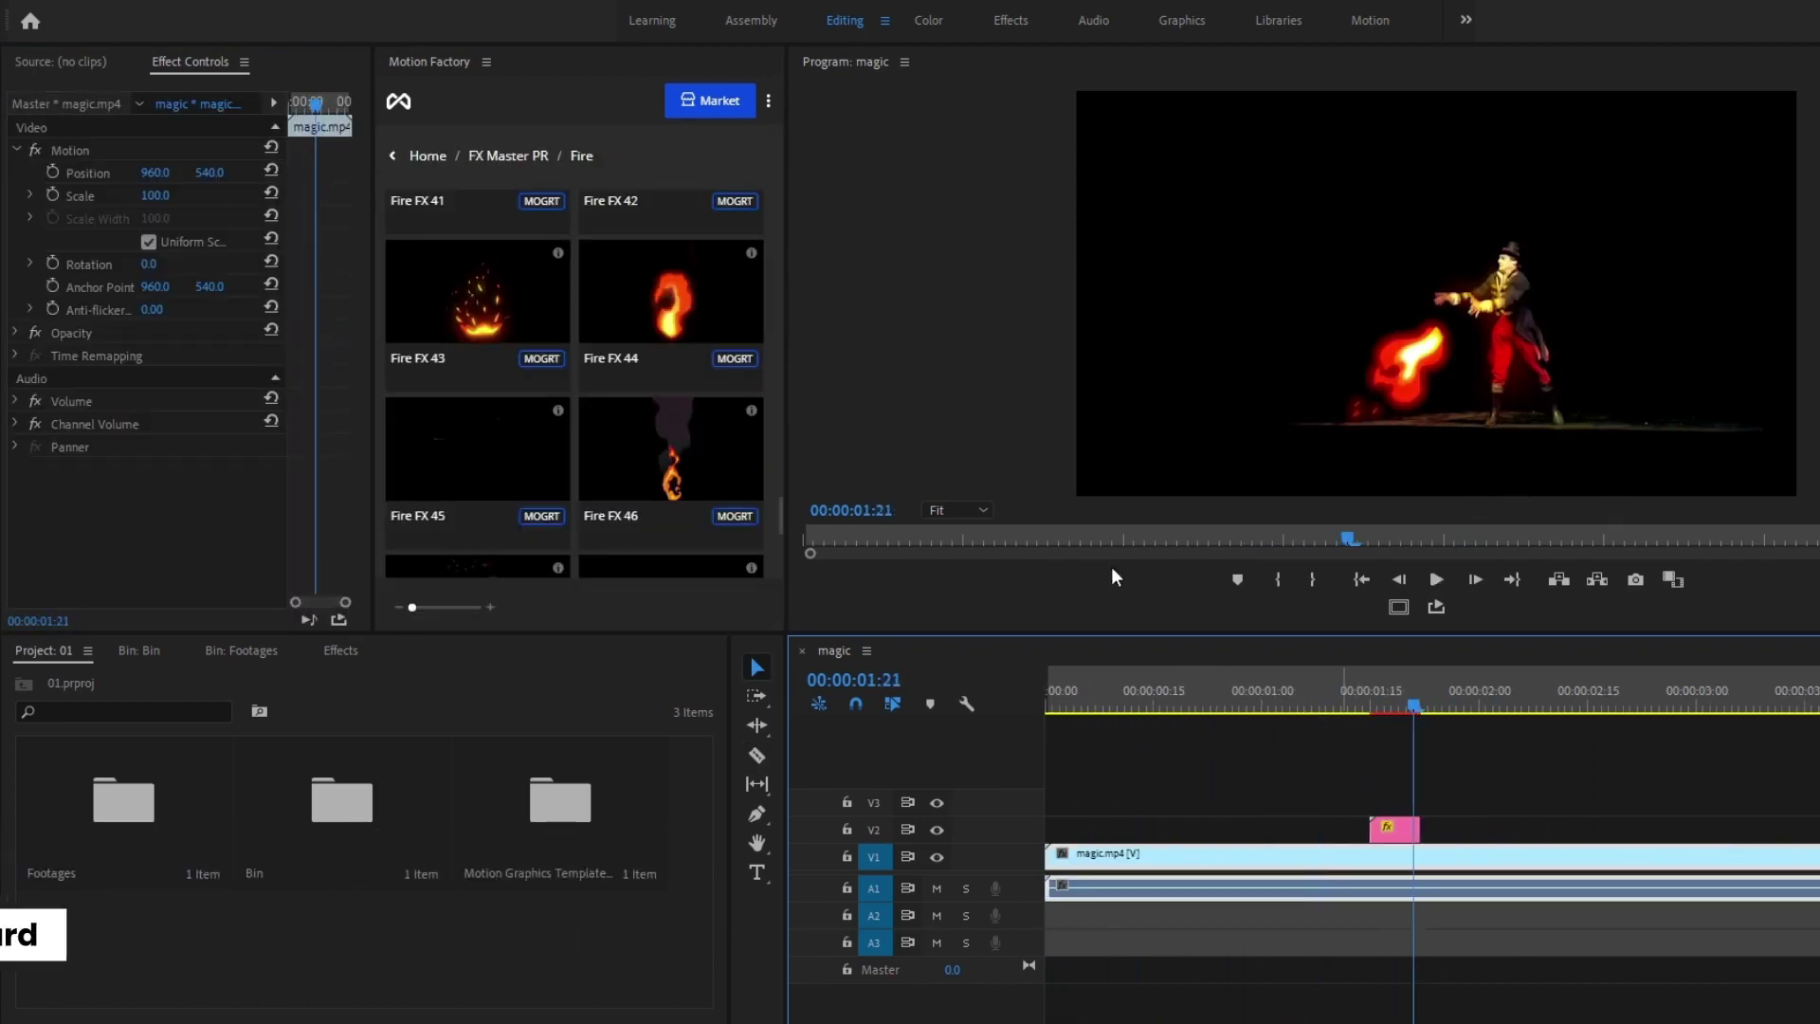
pyautogui.click(508, 156)
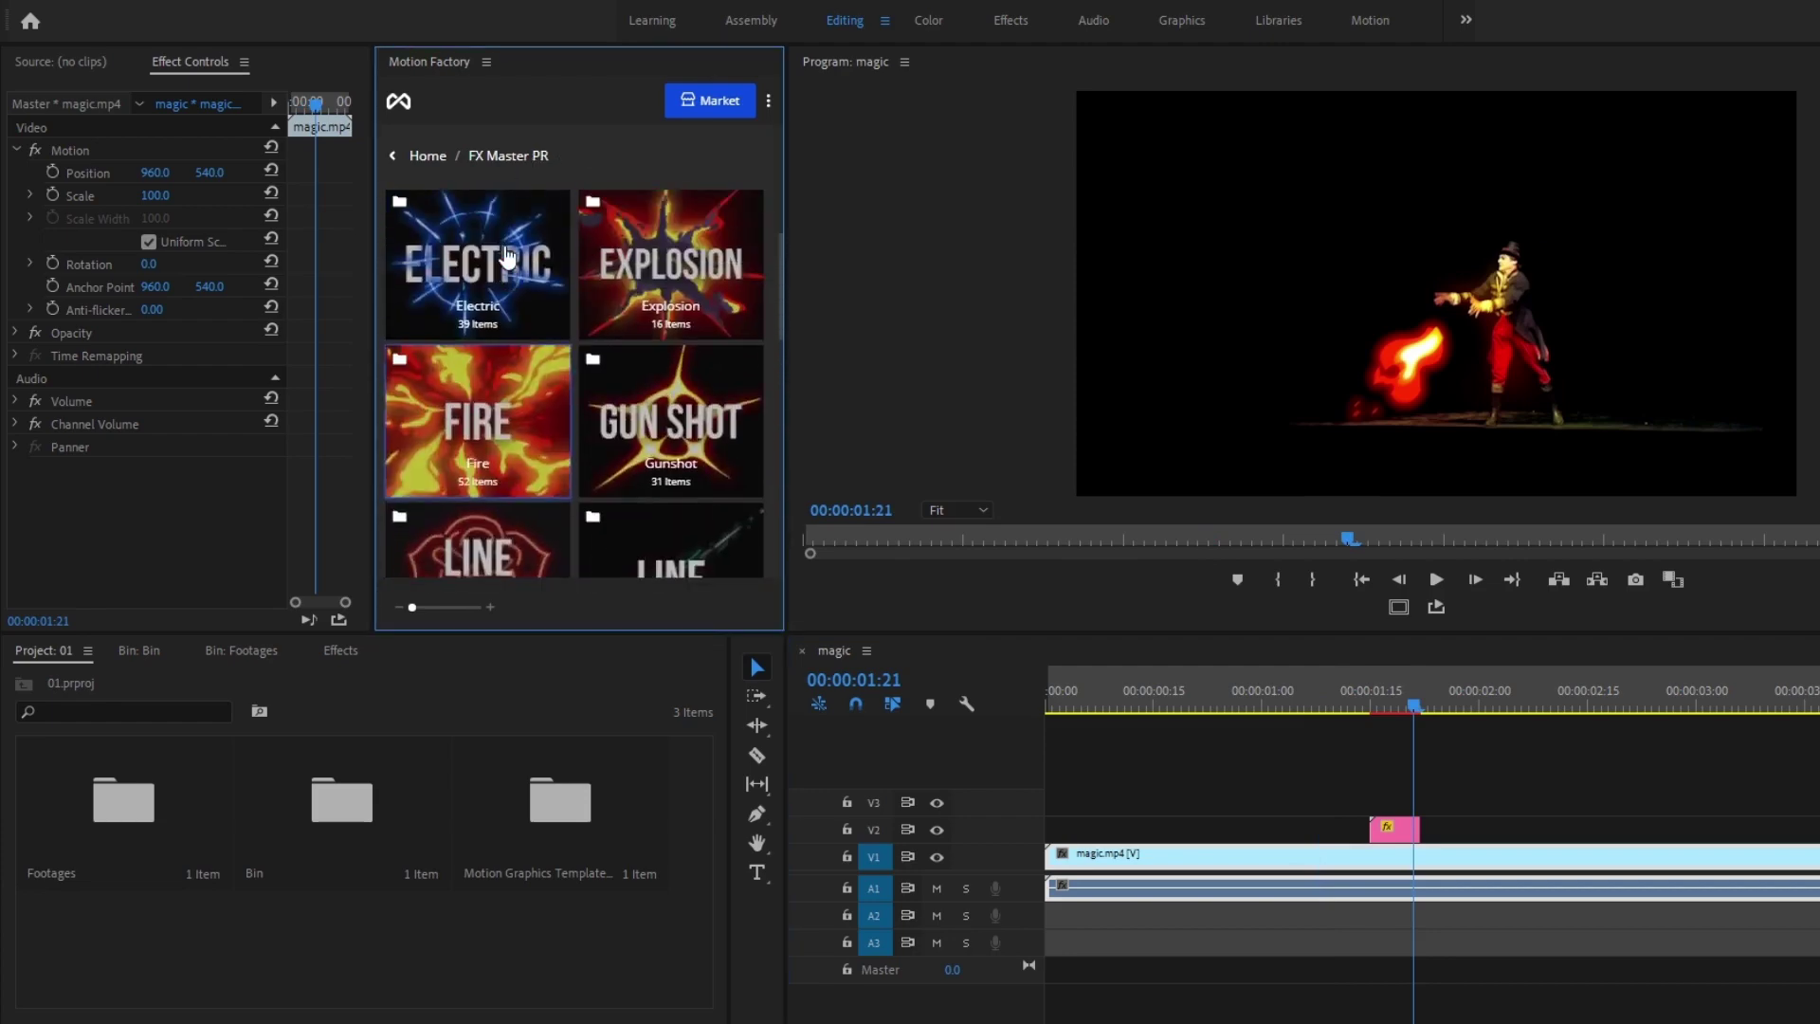
# - Place Explosion FX 15 from the Explosion collection on V3 above the flame
pyautogui.scroll(2, 508, 254)
pyautogui.click(650, 425)
pyautogui.scroll(-4, 633, 434)
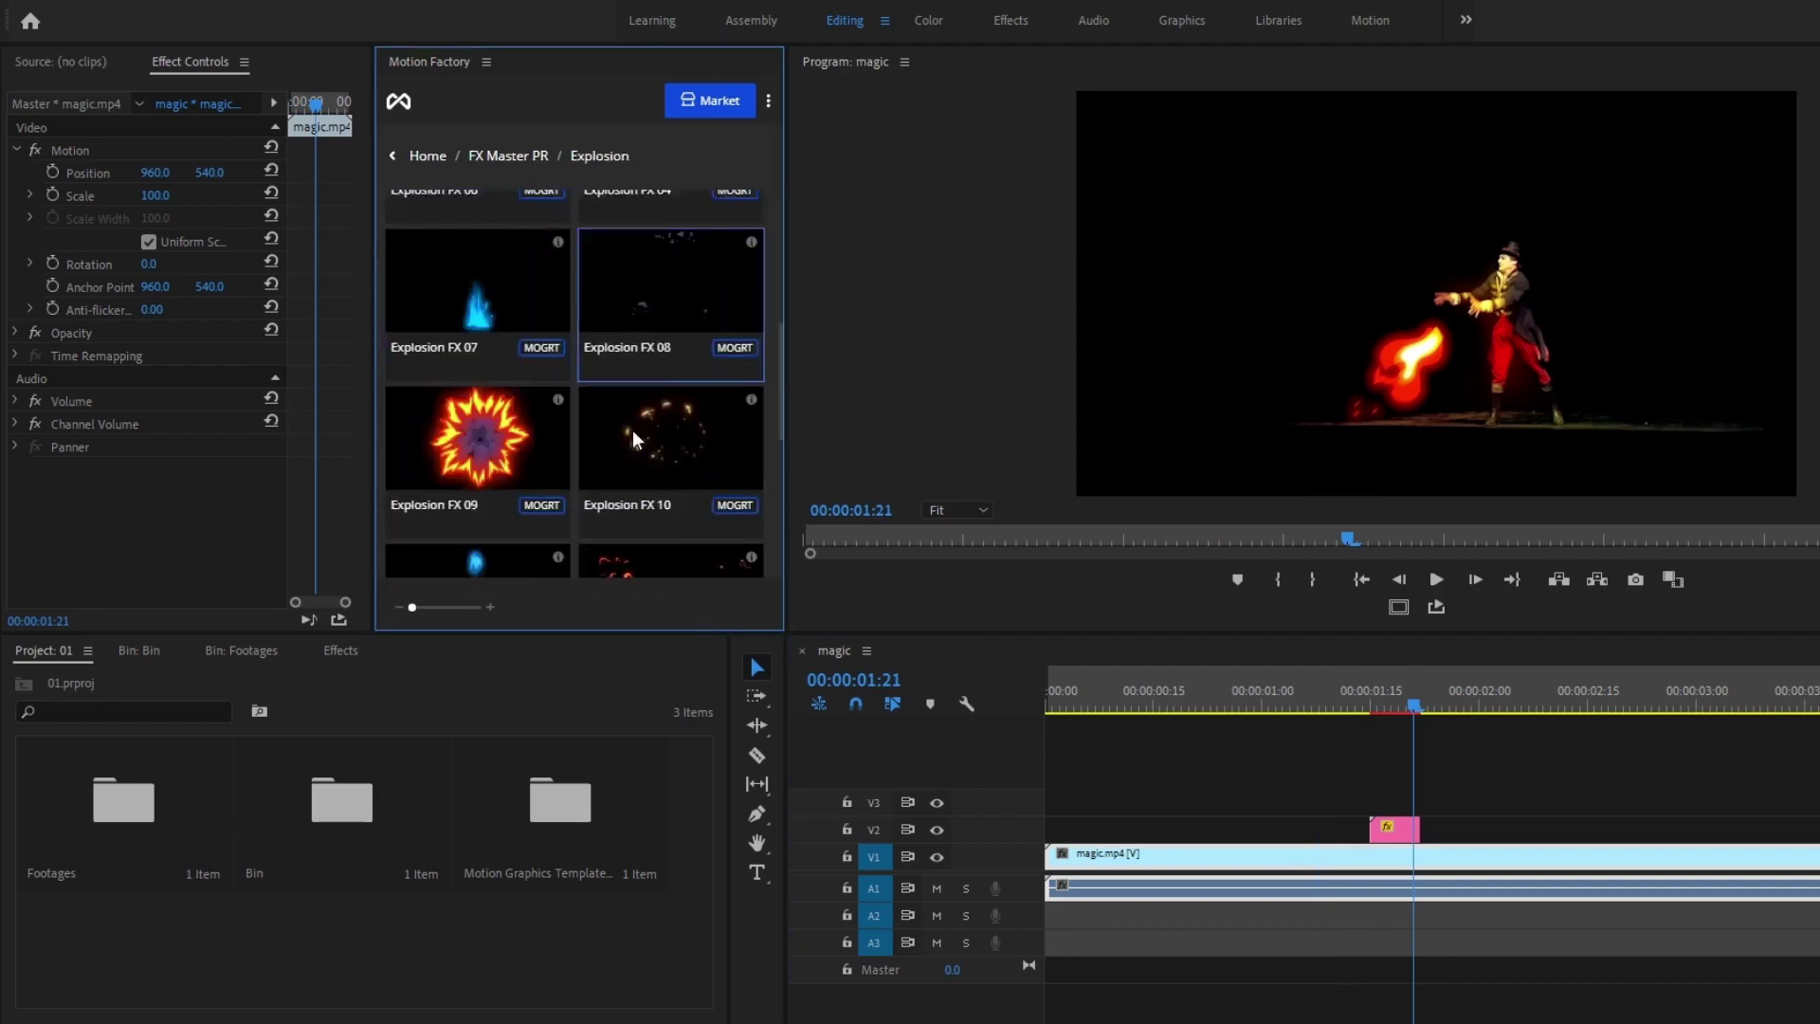
pyautogui.scroll(-3, 633, 429)
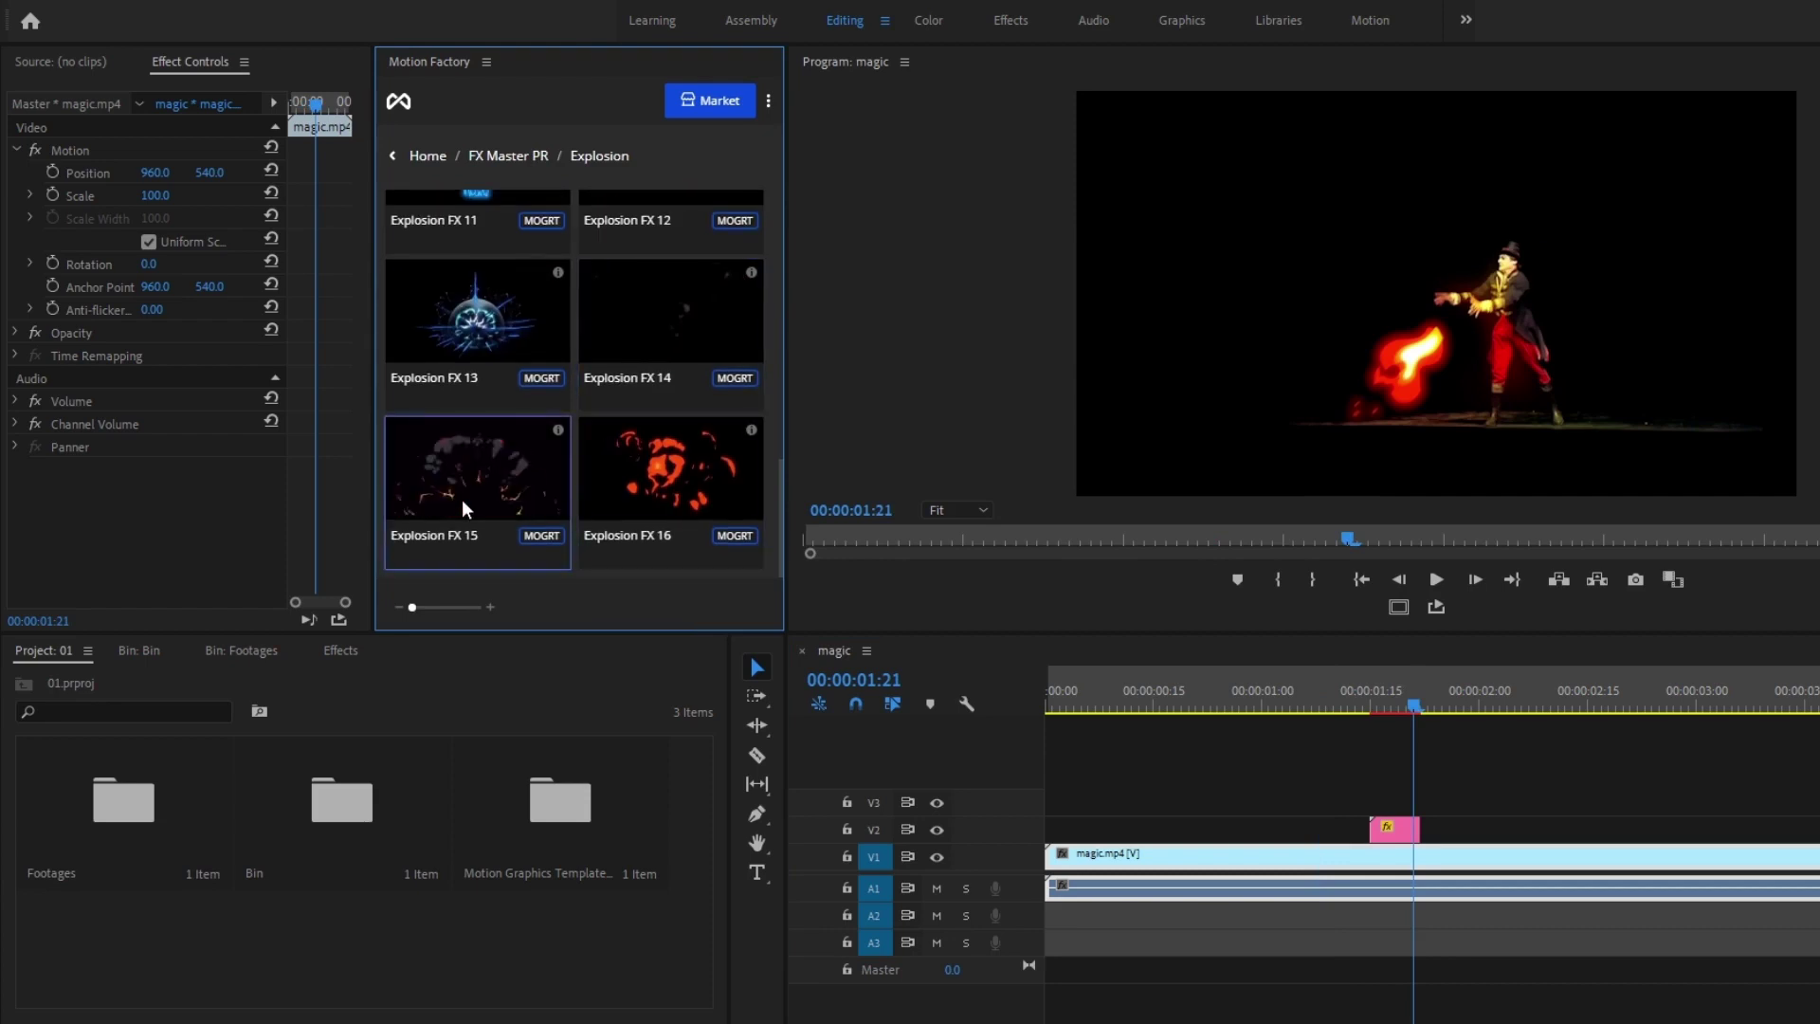
pyautogui.moveTo(463, 498); pyautogui.dragTo(1459, 802)
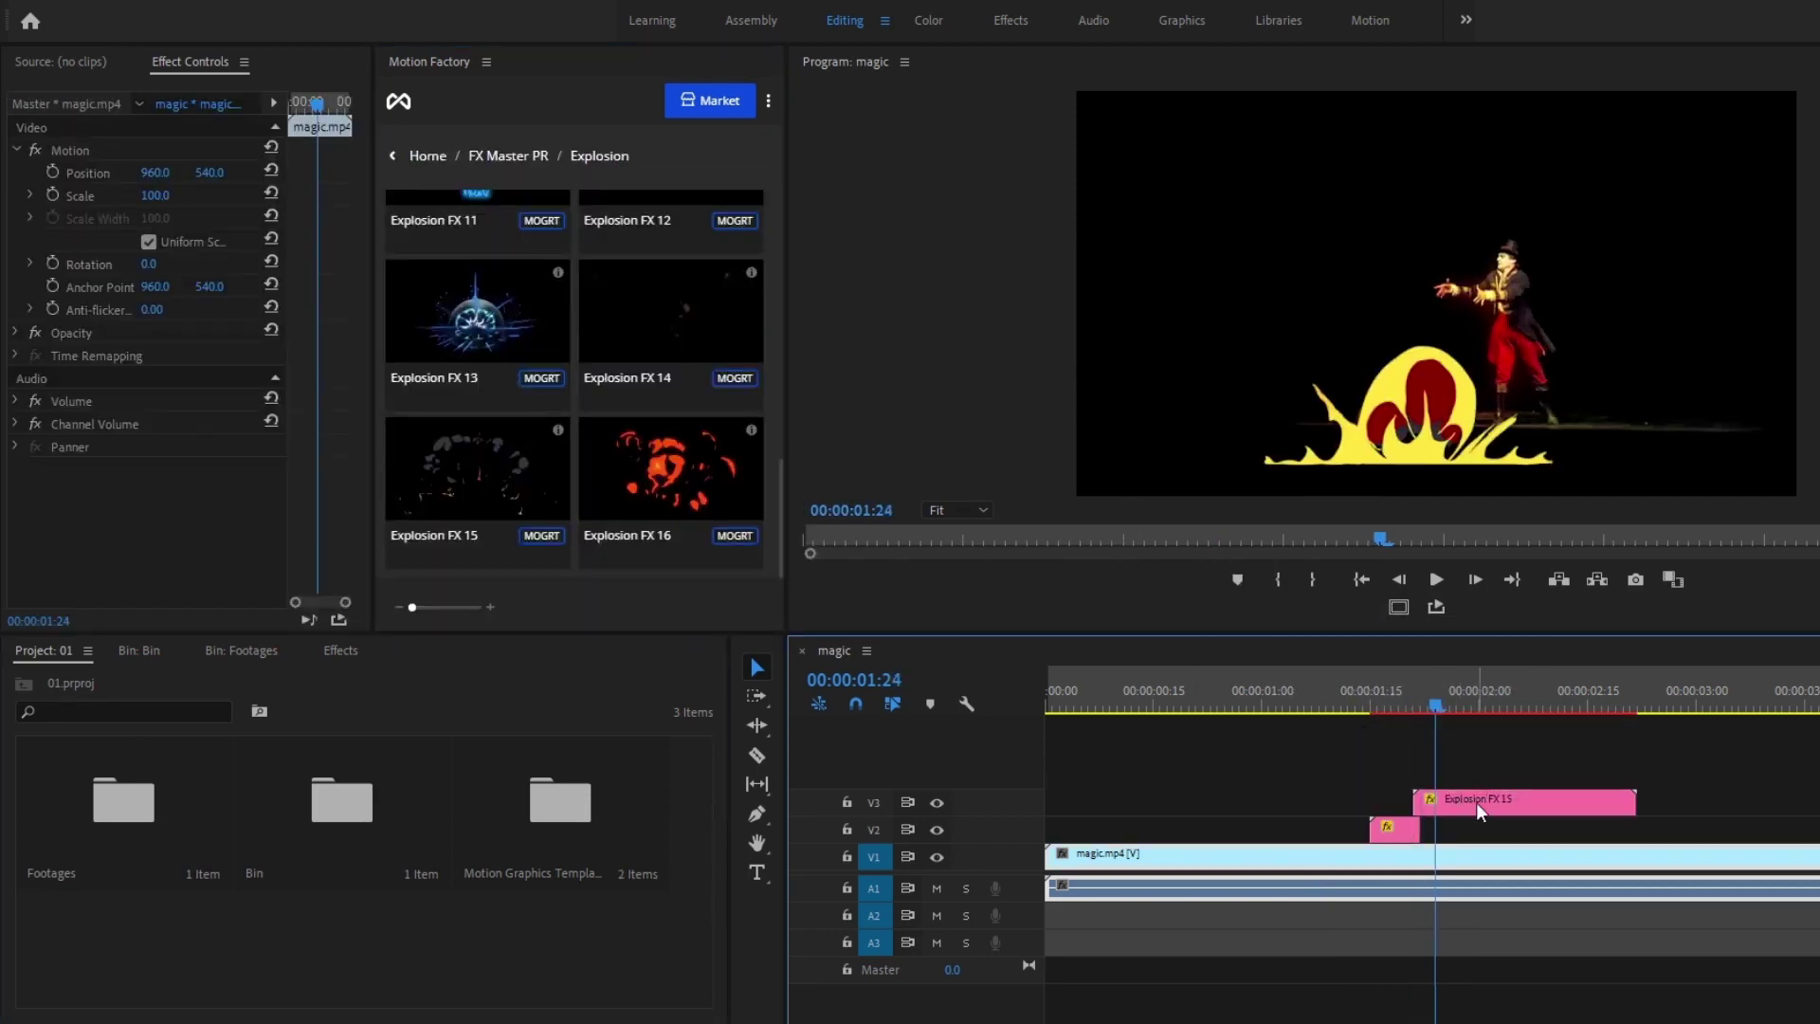
pyautogui.click(1482, 811)
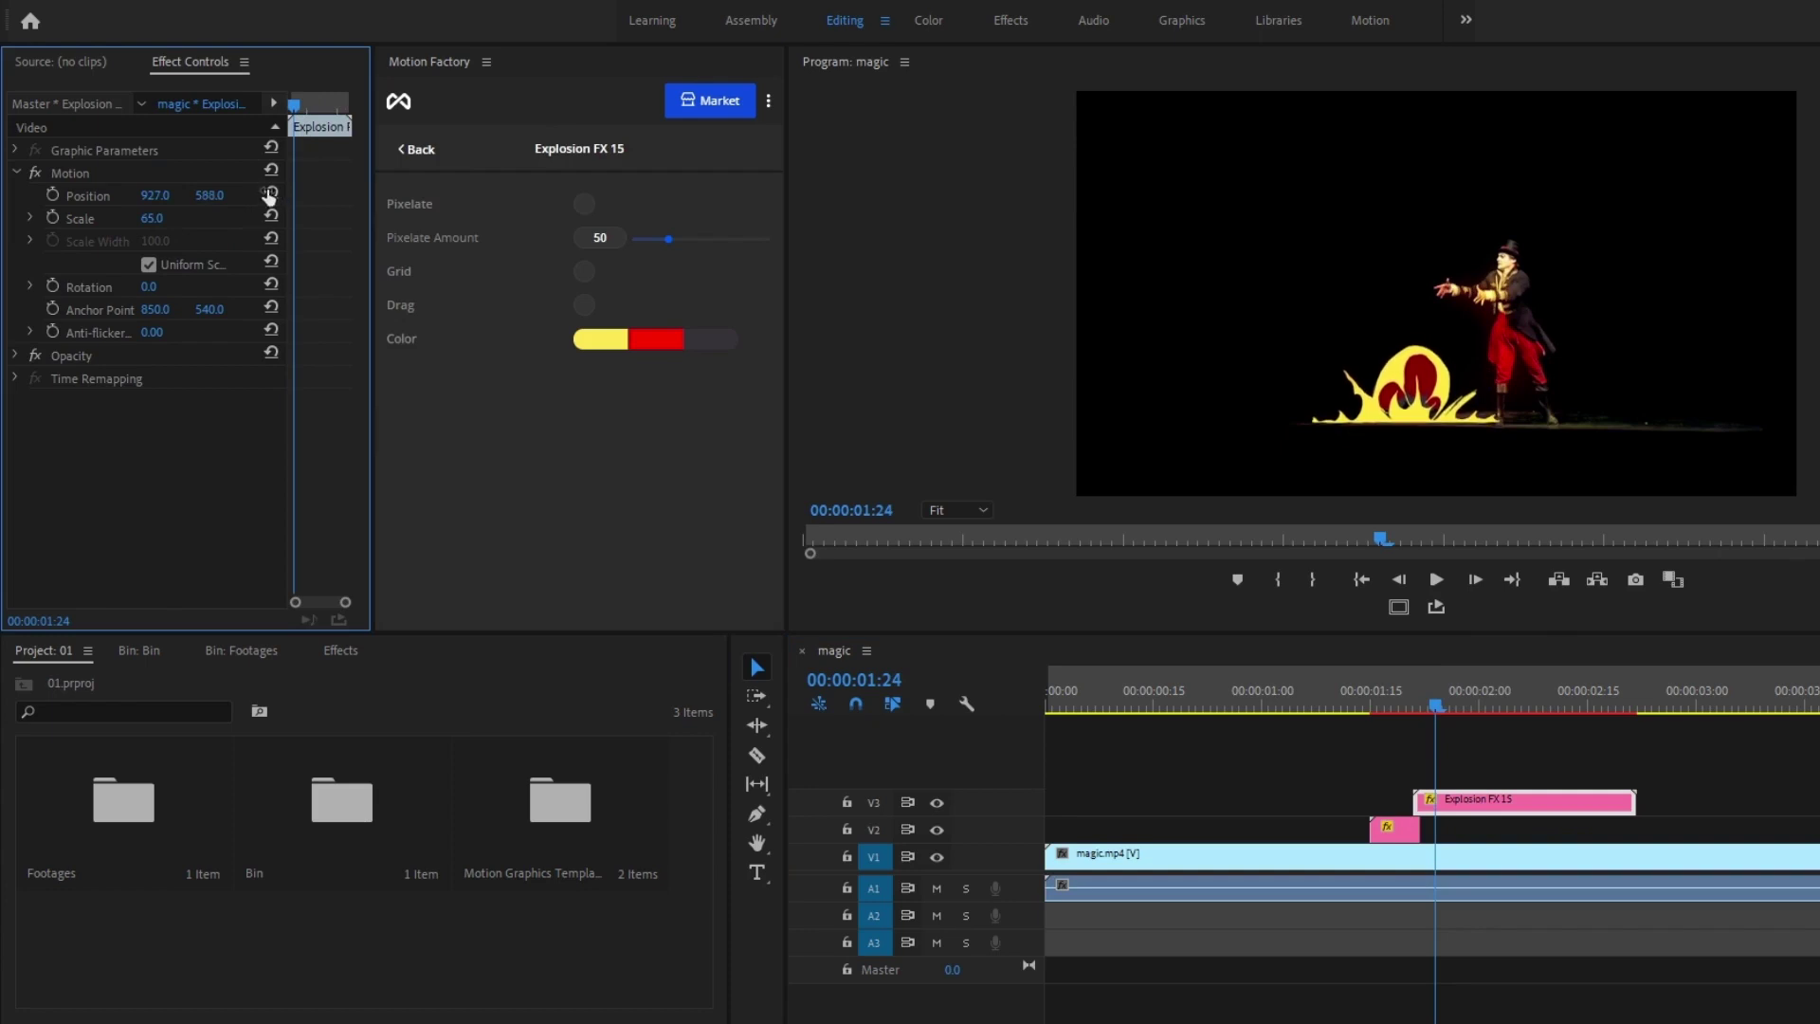
# - Split the explosion clip at 1:23 and delete its leading piece
pyautogui.scroll(3, 1439, 803)
pyautogui.click(1401, 700)
pyautogui.scroll(2, 1407, 759)
pyautogui.press('Right')
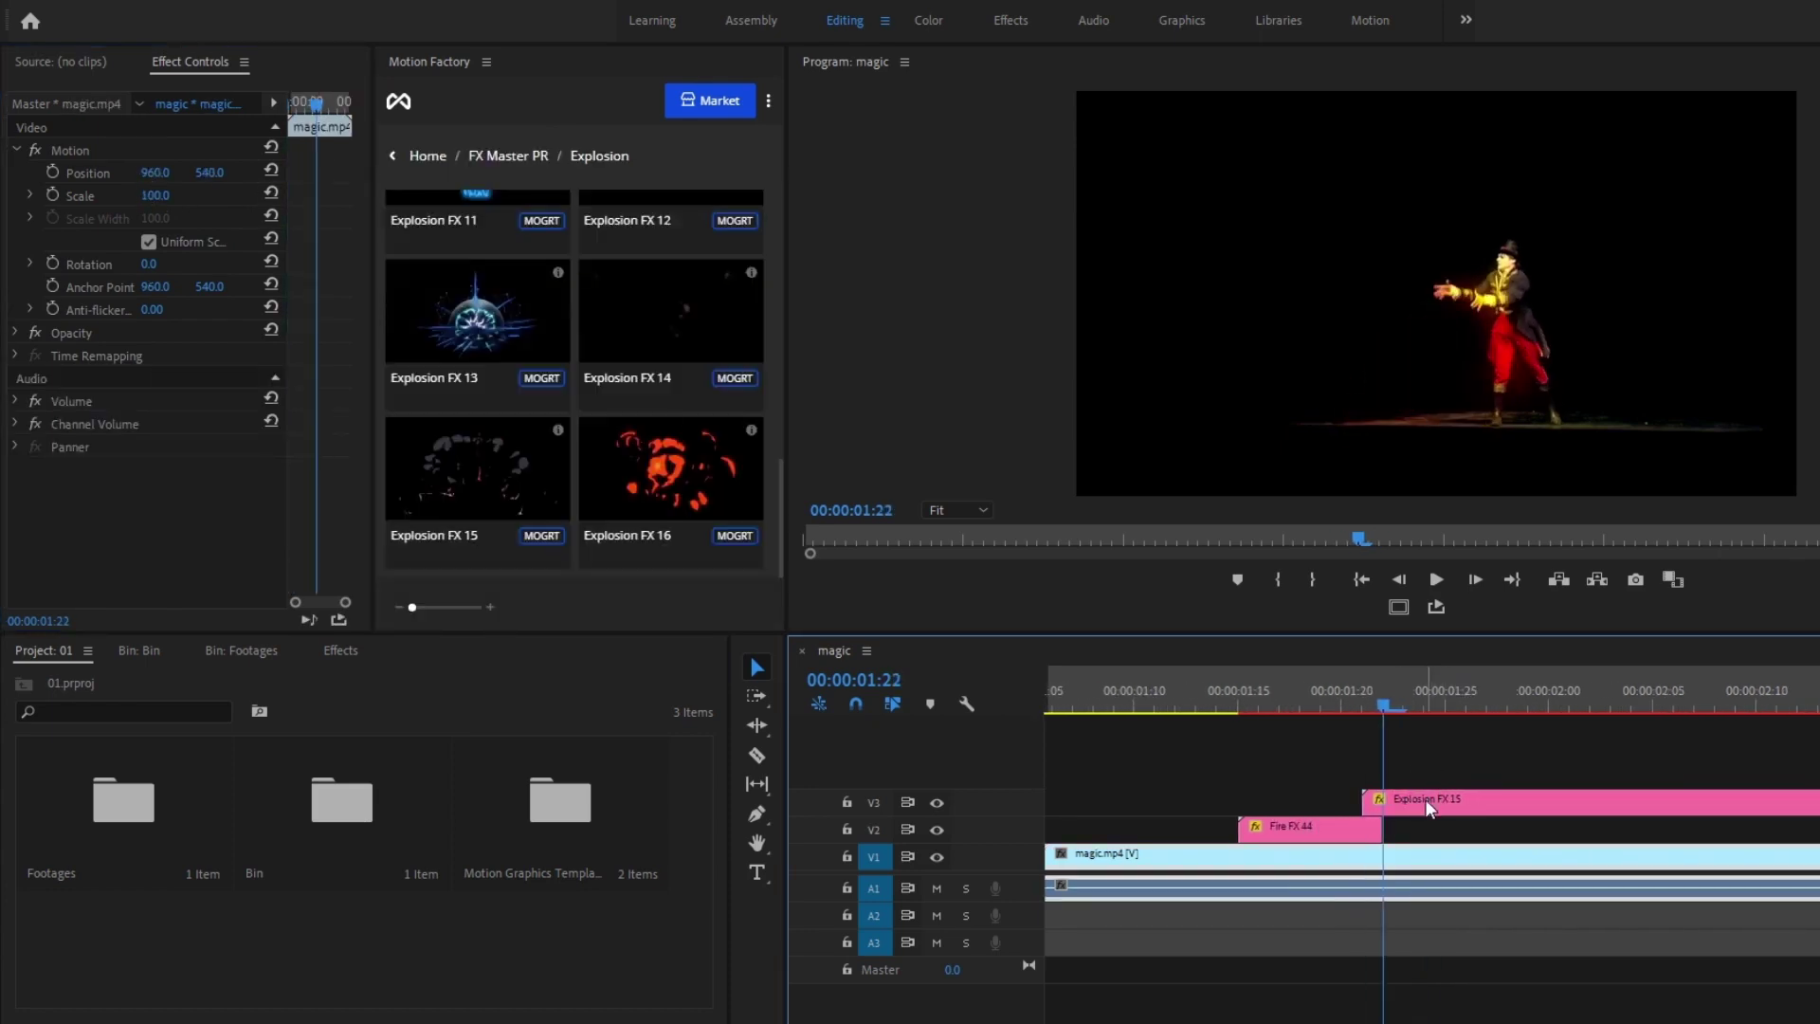
pyautogui.press('Right')
pyautogui.click(1424, 806)
pyautogui.hotkey('ctrl', 'k')
pyautogui.click(1388, 805)
pyautogui.press('Delete')
# - Slide the explosion to start at 1:21, adjust its position and size, and preview
pyautogui.click(1375, 700)
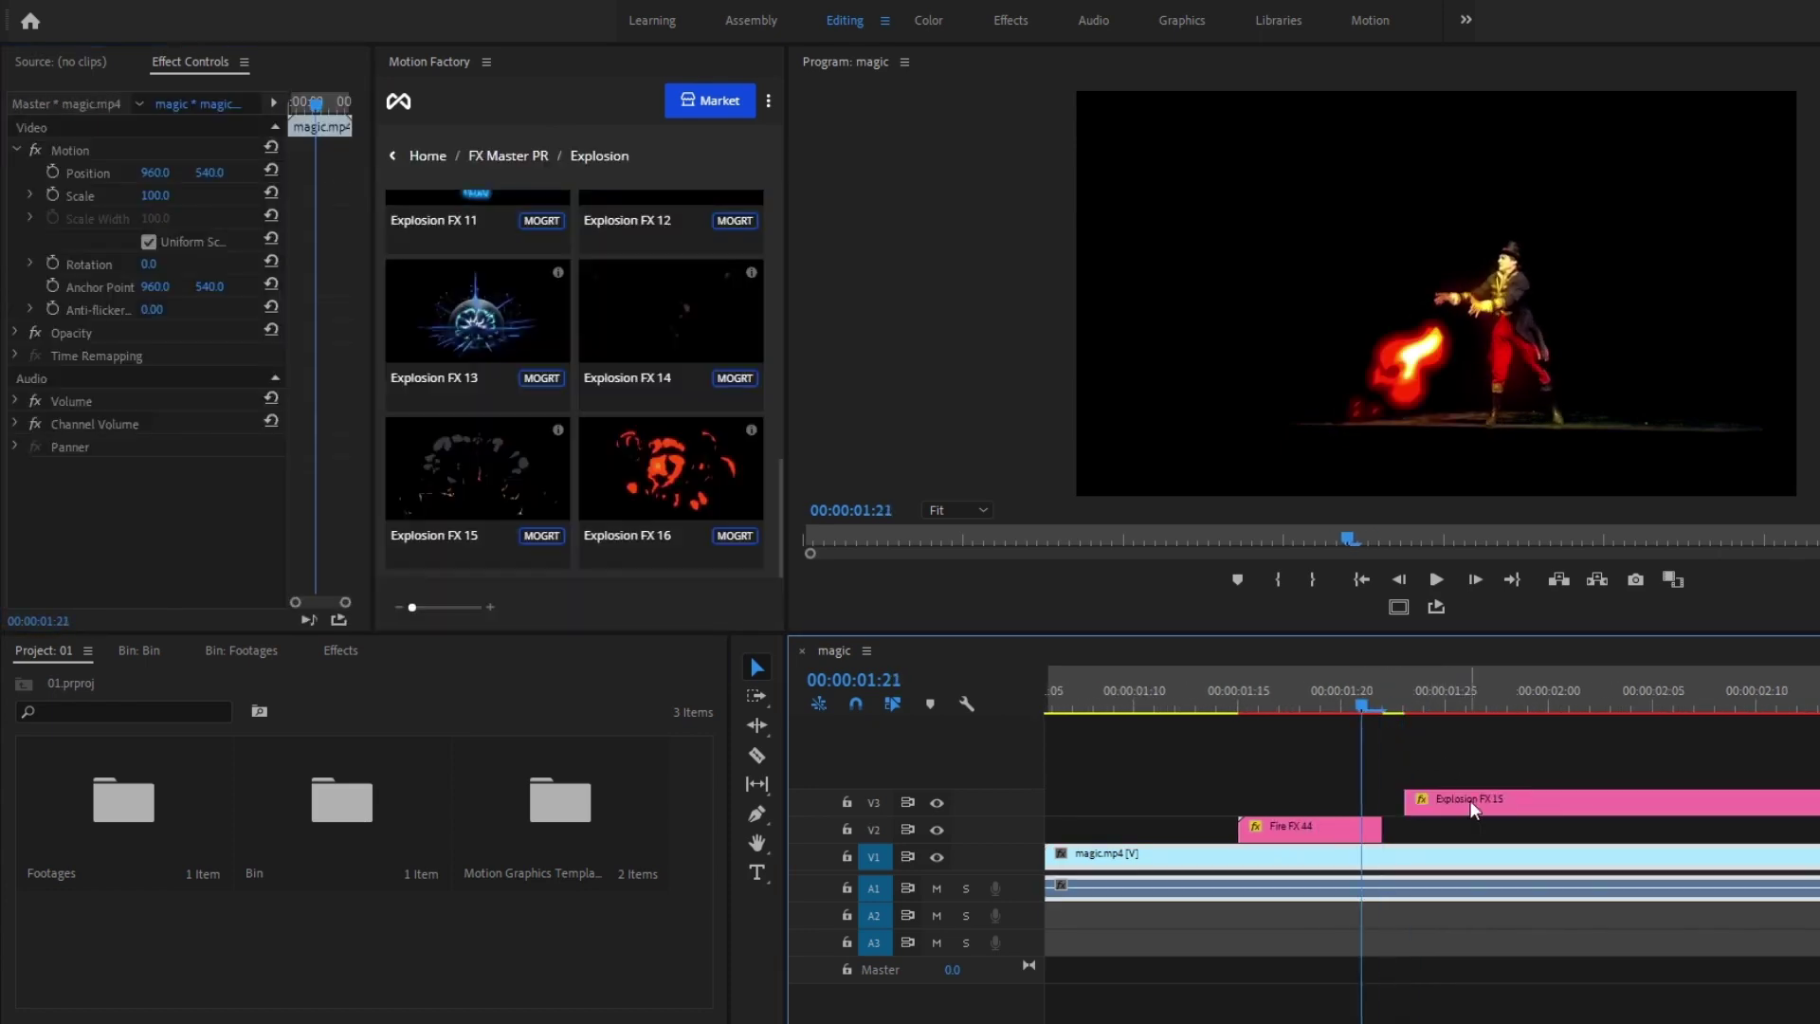
pyautogui.moveTo(1469, 800); pyautogui.dragTo(1454, 794)
pyautogui.click(184, 202)
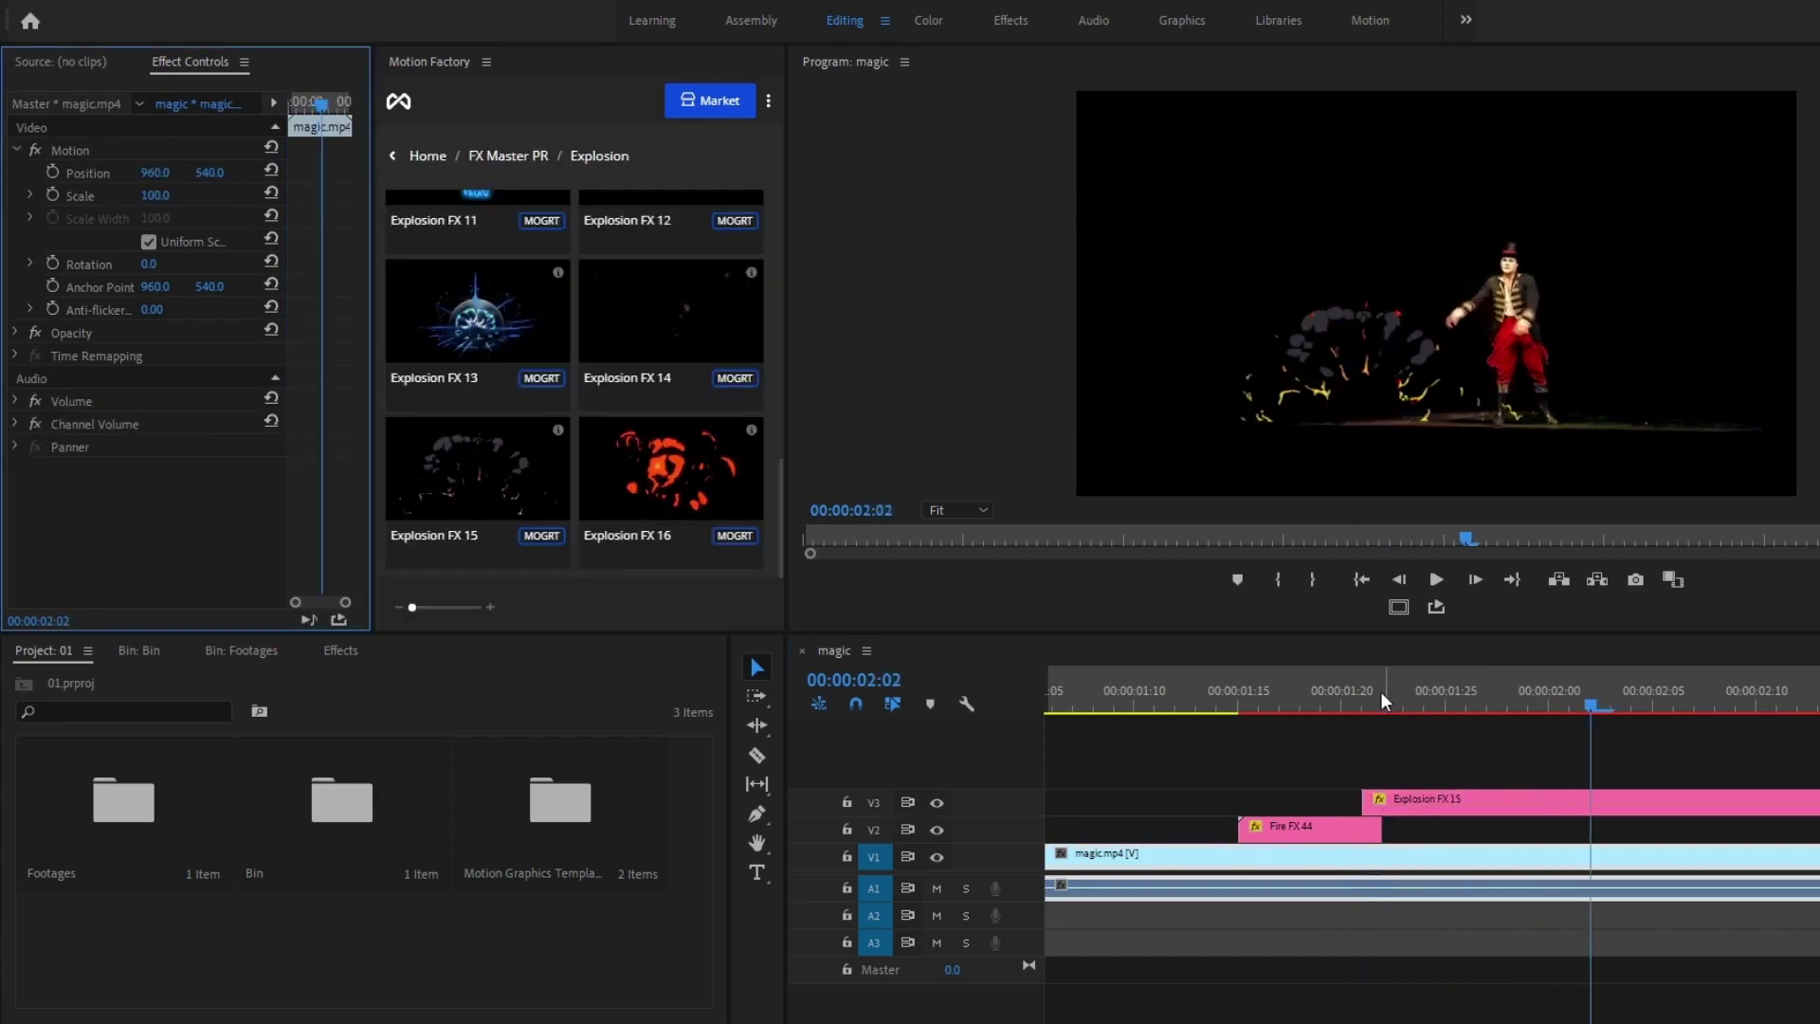
pyautogui.press('-')
pyautogui.click(1380, 692)
pyautogui.press('space')
pyautogui.click(1398, 709)
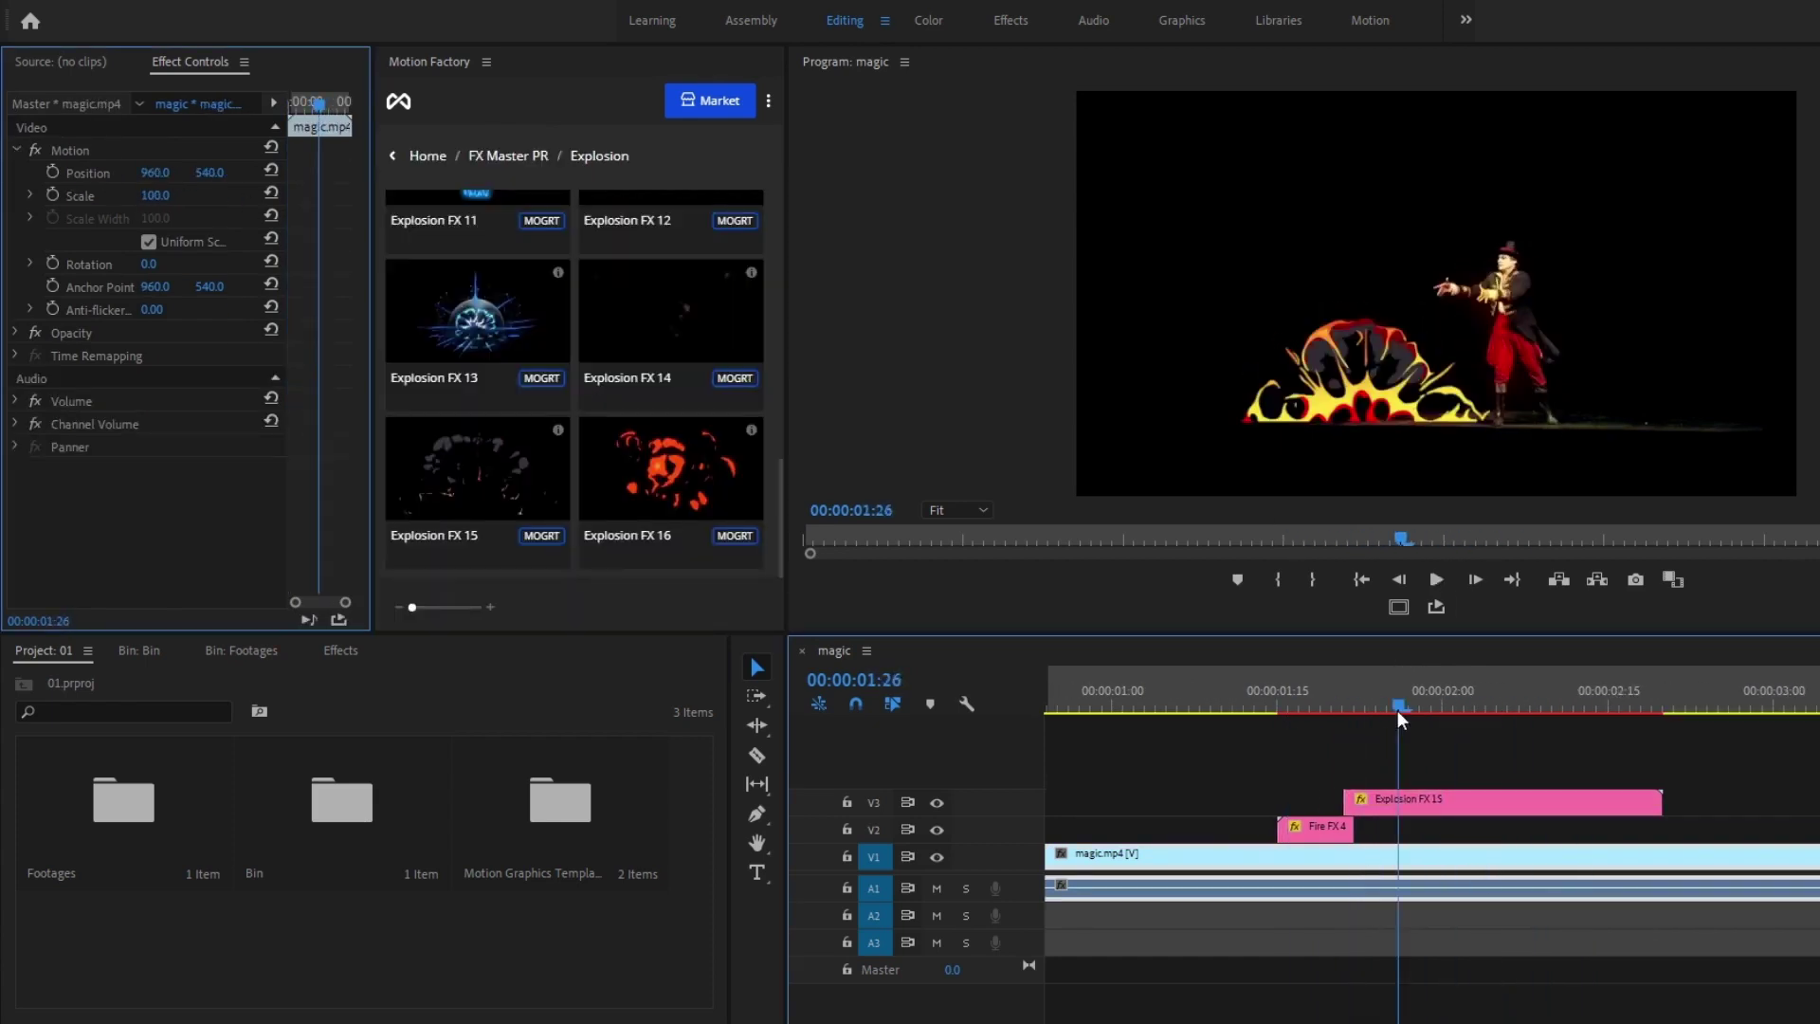
pyautogui.press('space')
pyautogui.press('space')
# - Drop Explosion FX 13 at 1:21 beneath Explosion FX 15 and select it for editing
pyautogui.moveTo(1243, 698); pyautogui.dragTo(1345, 704)
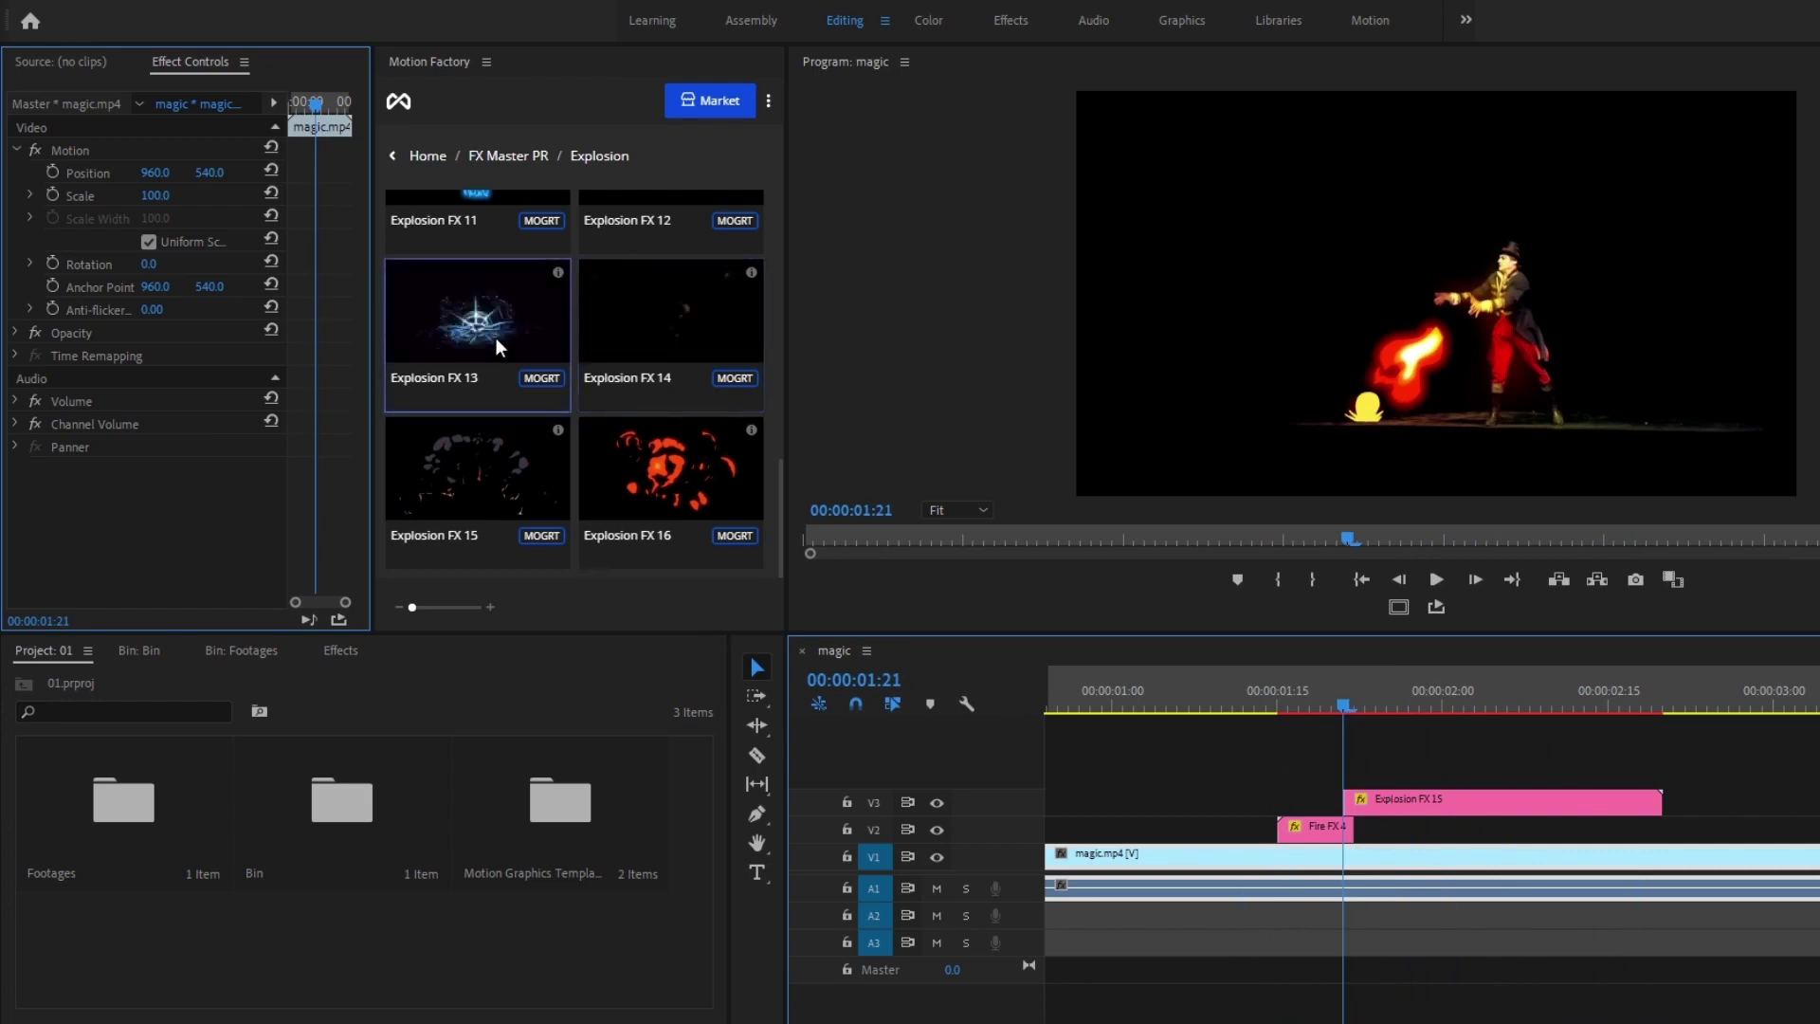
pyautogui.moveTo(469, 322); pyautogui.dragTo(1390, 773)
pyautogui.moveTo(1399, 830); pyautogui.dragTo(1392, 804)
pyautogui.scroll(2, 1382, 768)
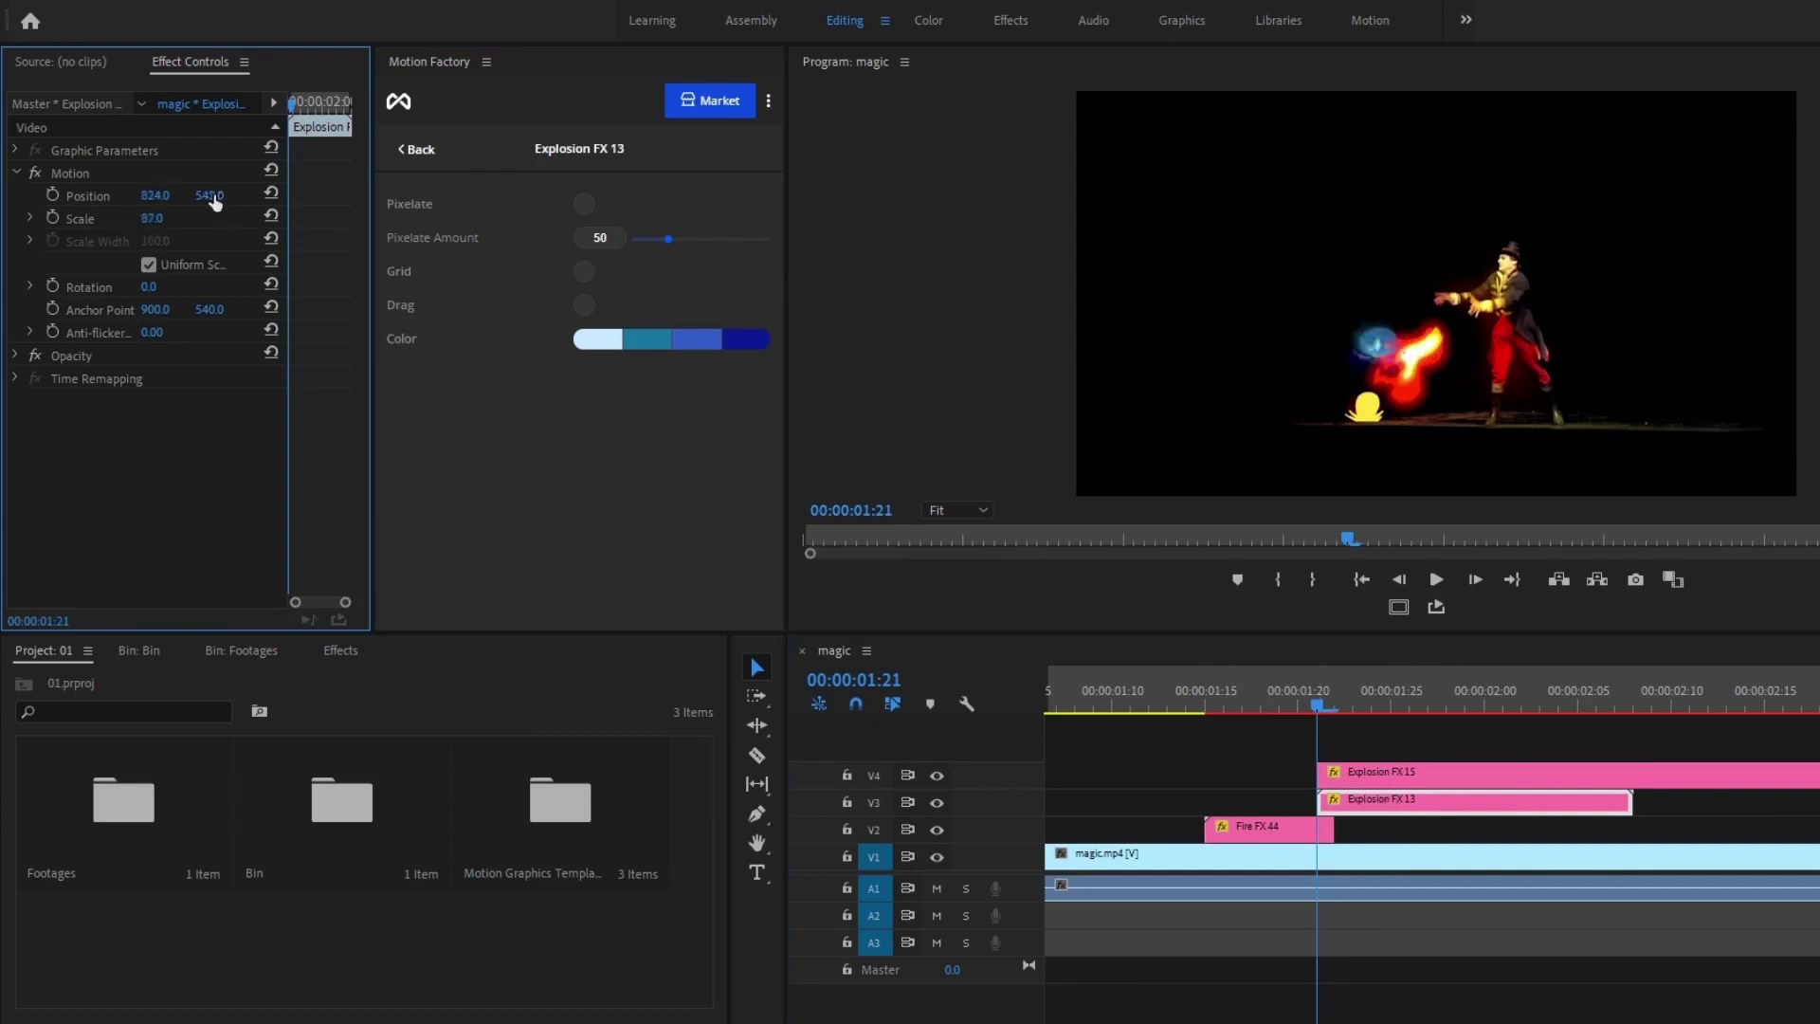
pyautogui.moveTo(1318, 690); pyautogui.dragTo(1431, 734)
pyautogui.click(1428, 797)
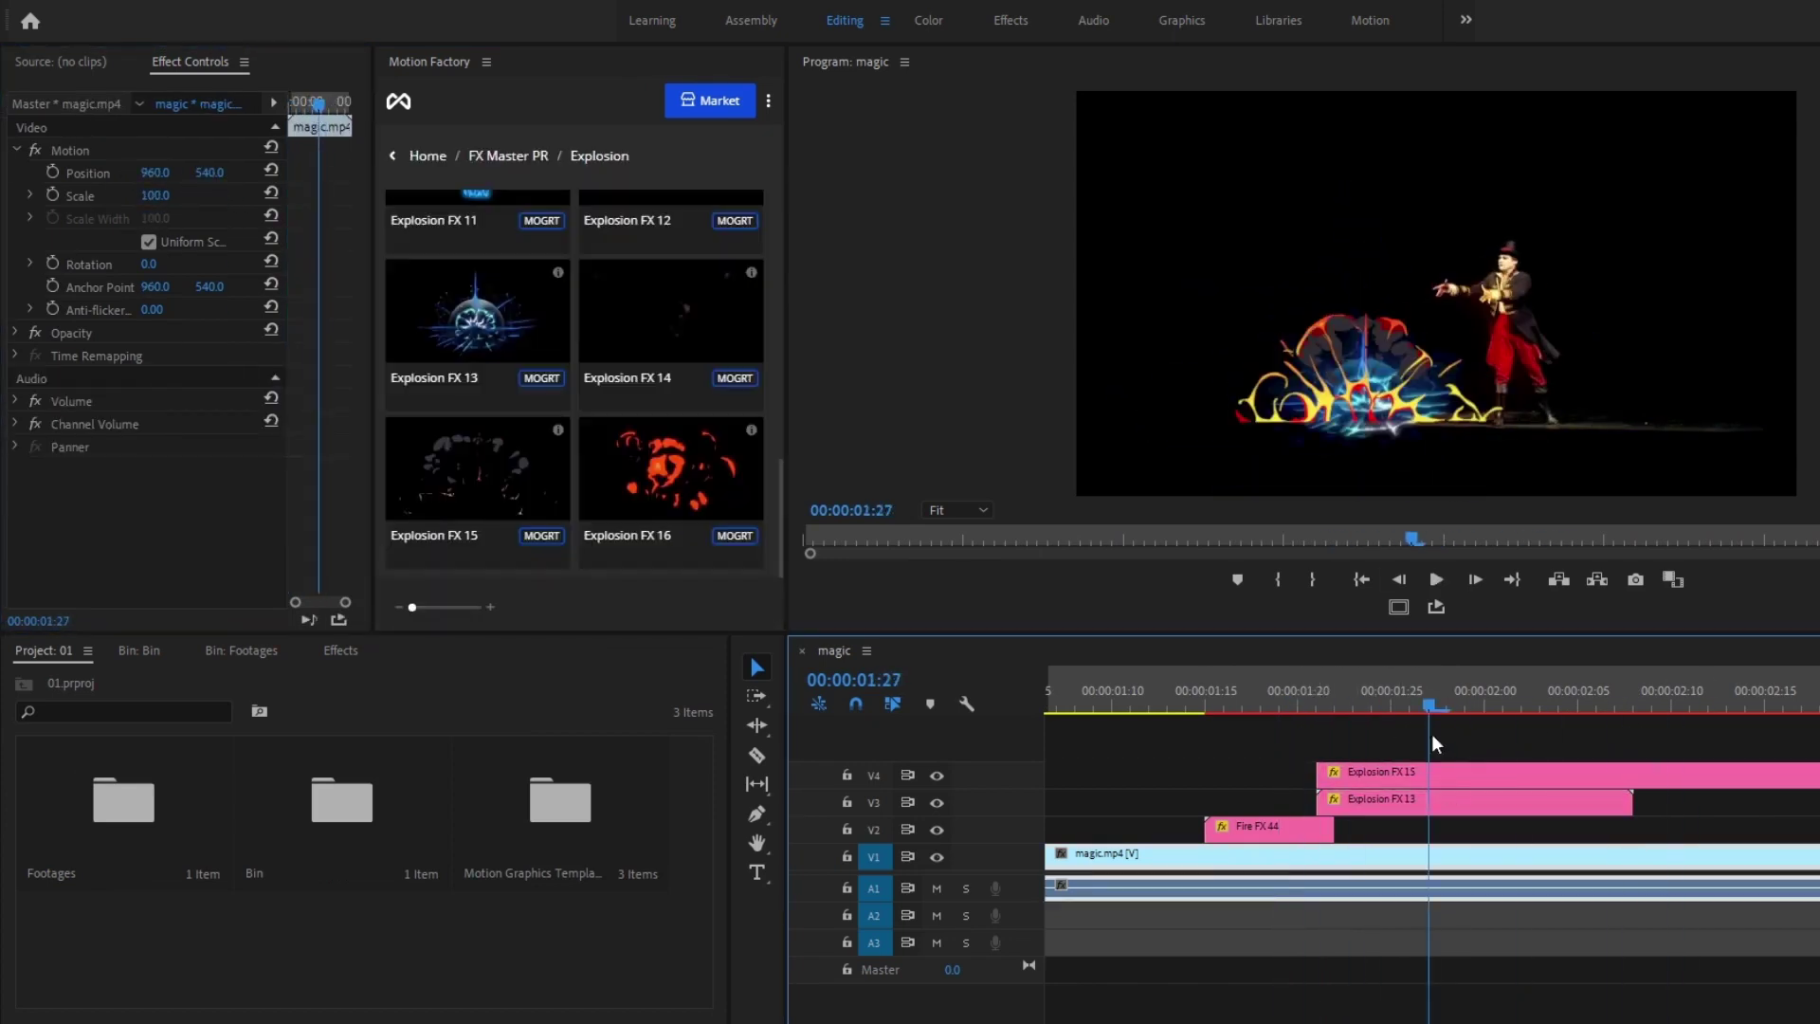
pyautogui.click(1437, 797)
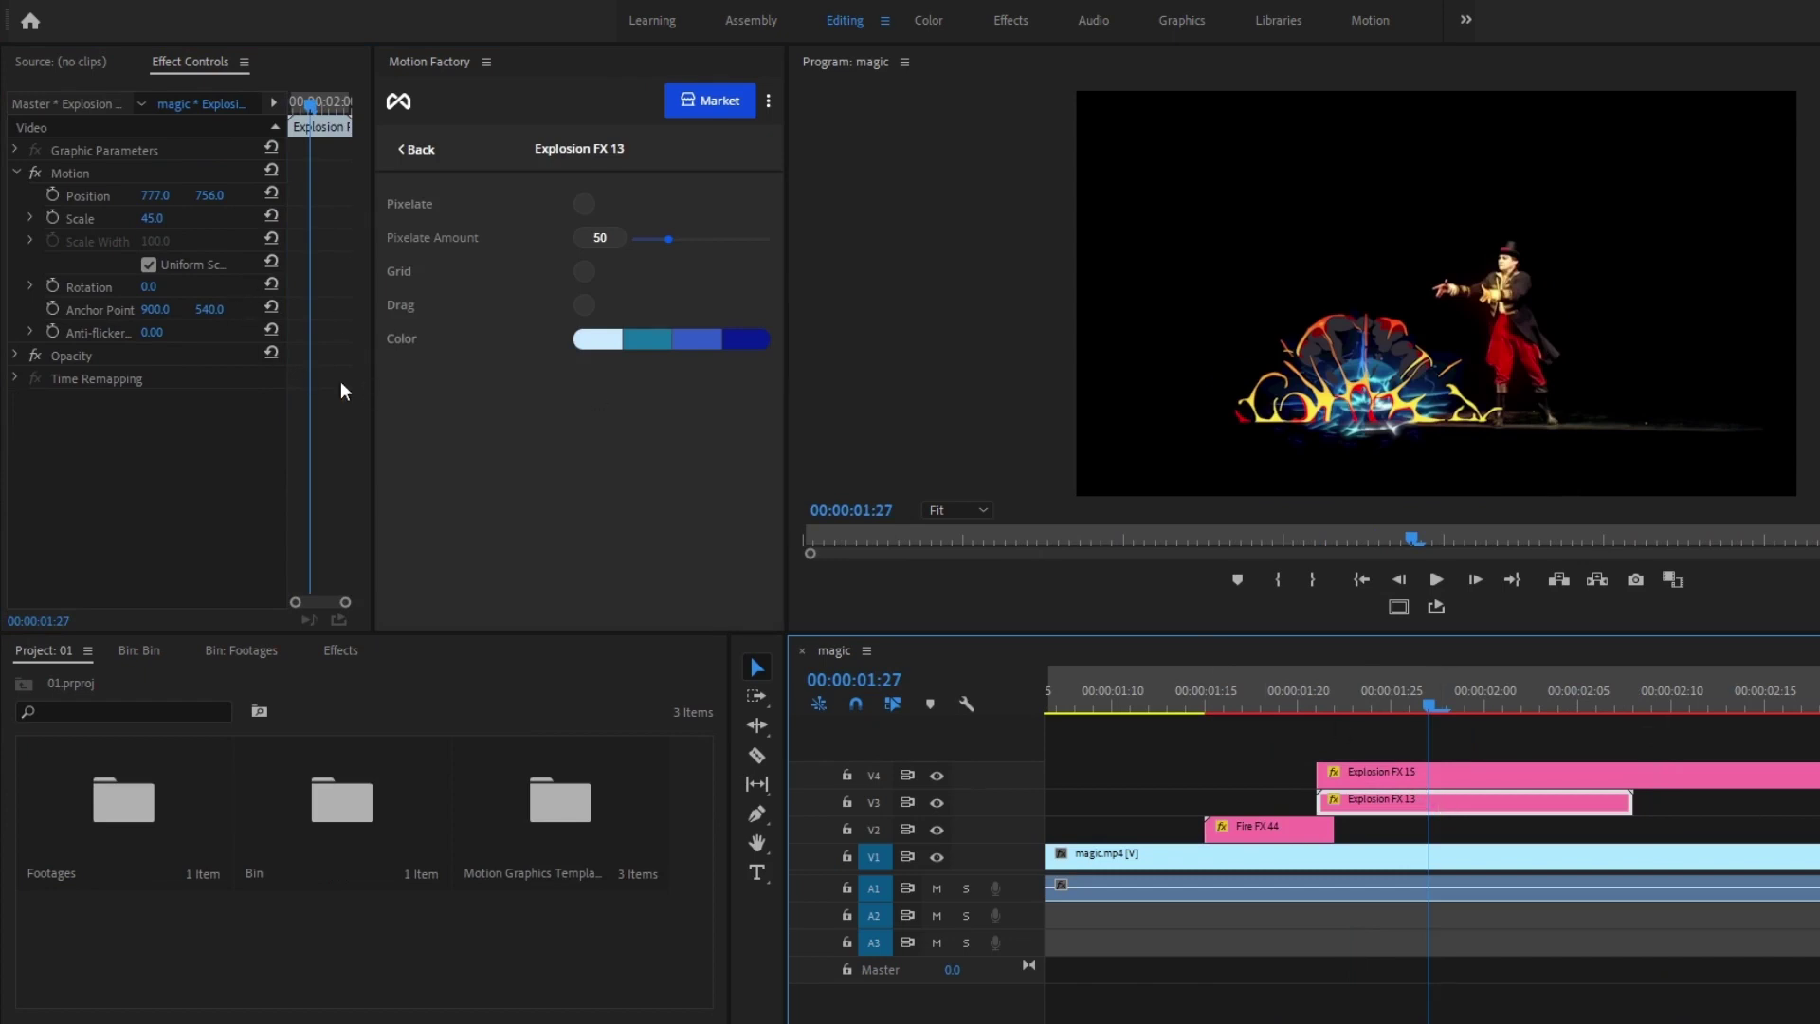
pyautogui.moveTo(374, 381); pyautogui.dragTo(542, 384)
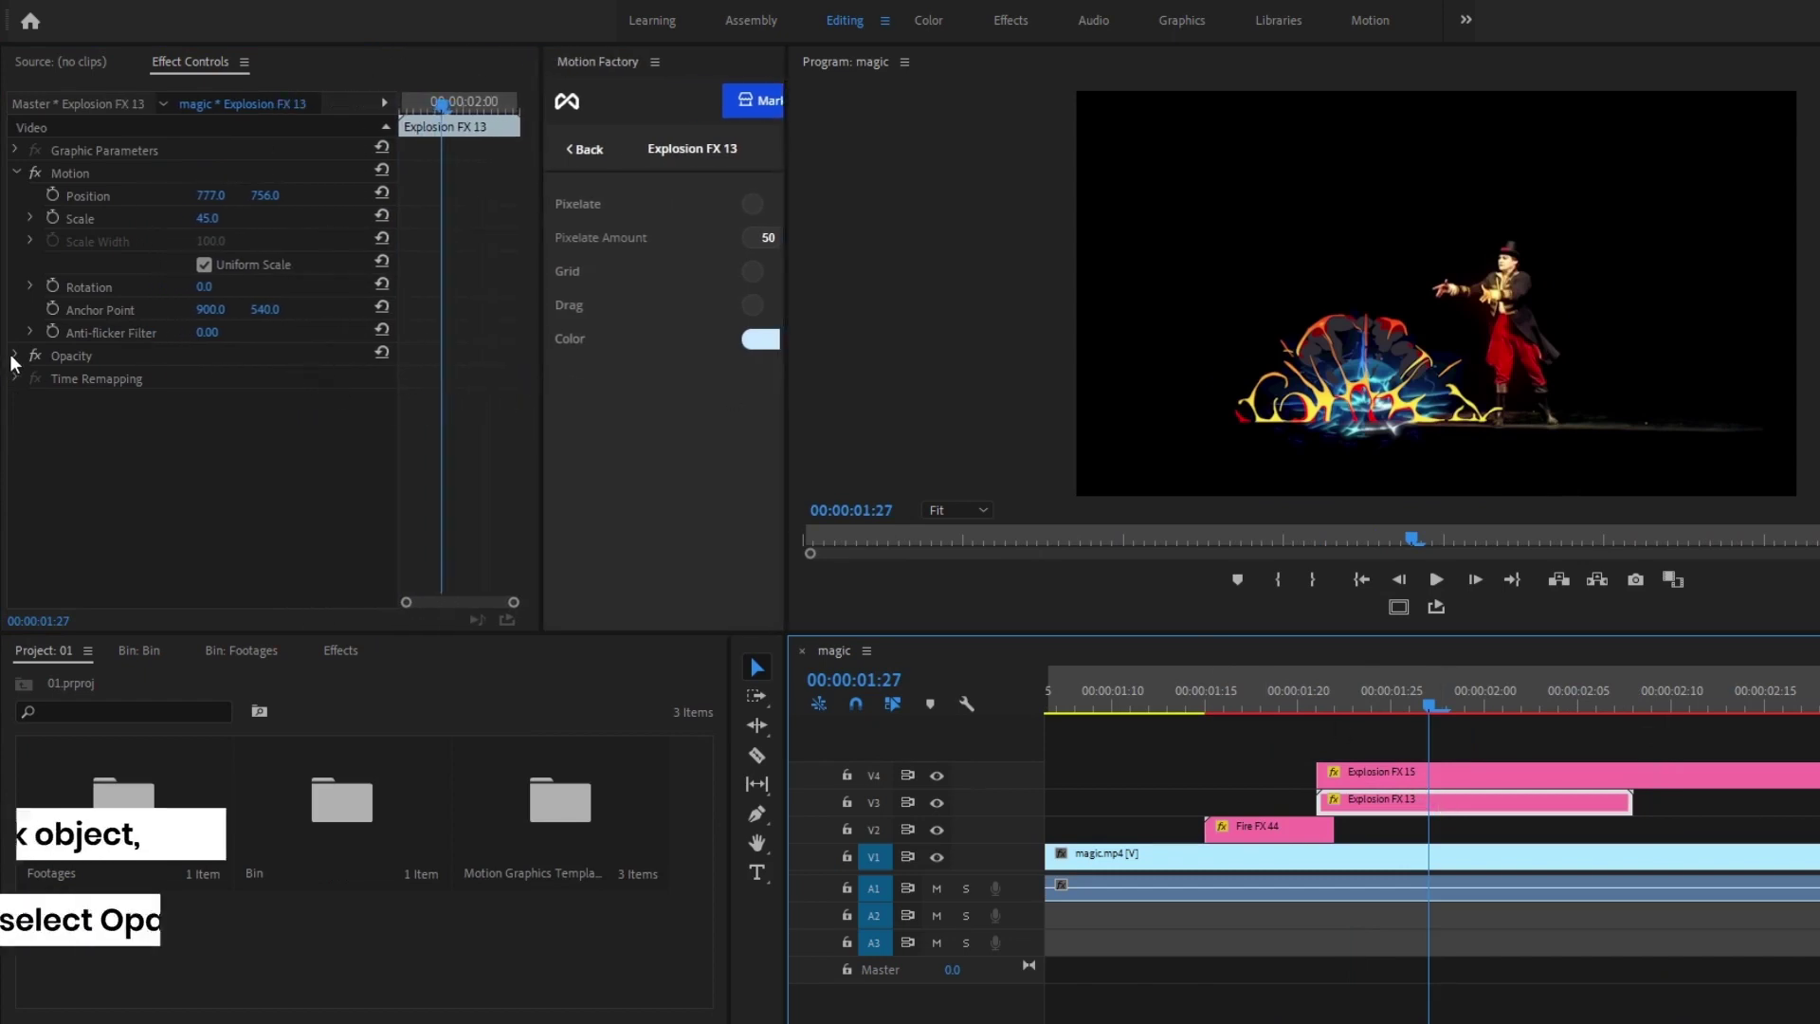
# - Expand Explosion FX 13's Opacity and hide the Explosion FX 15 track at 1:21
pyautogui.click(15, 354)
pyautogui.click(71, 355)
pyautogui.click(1481, 800)
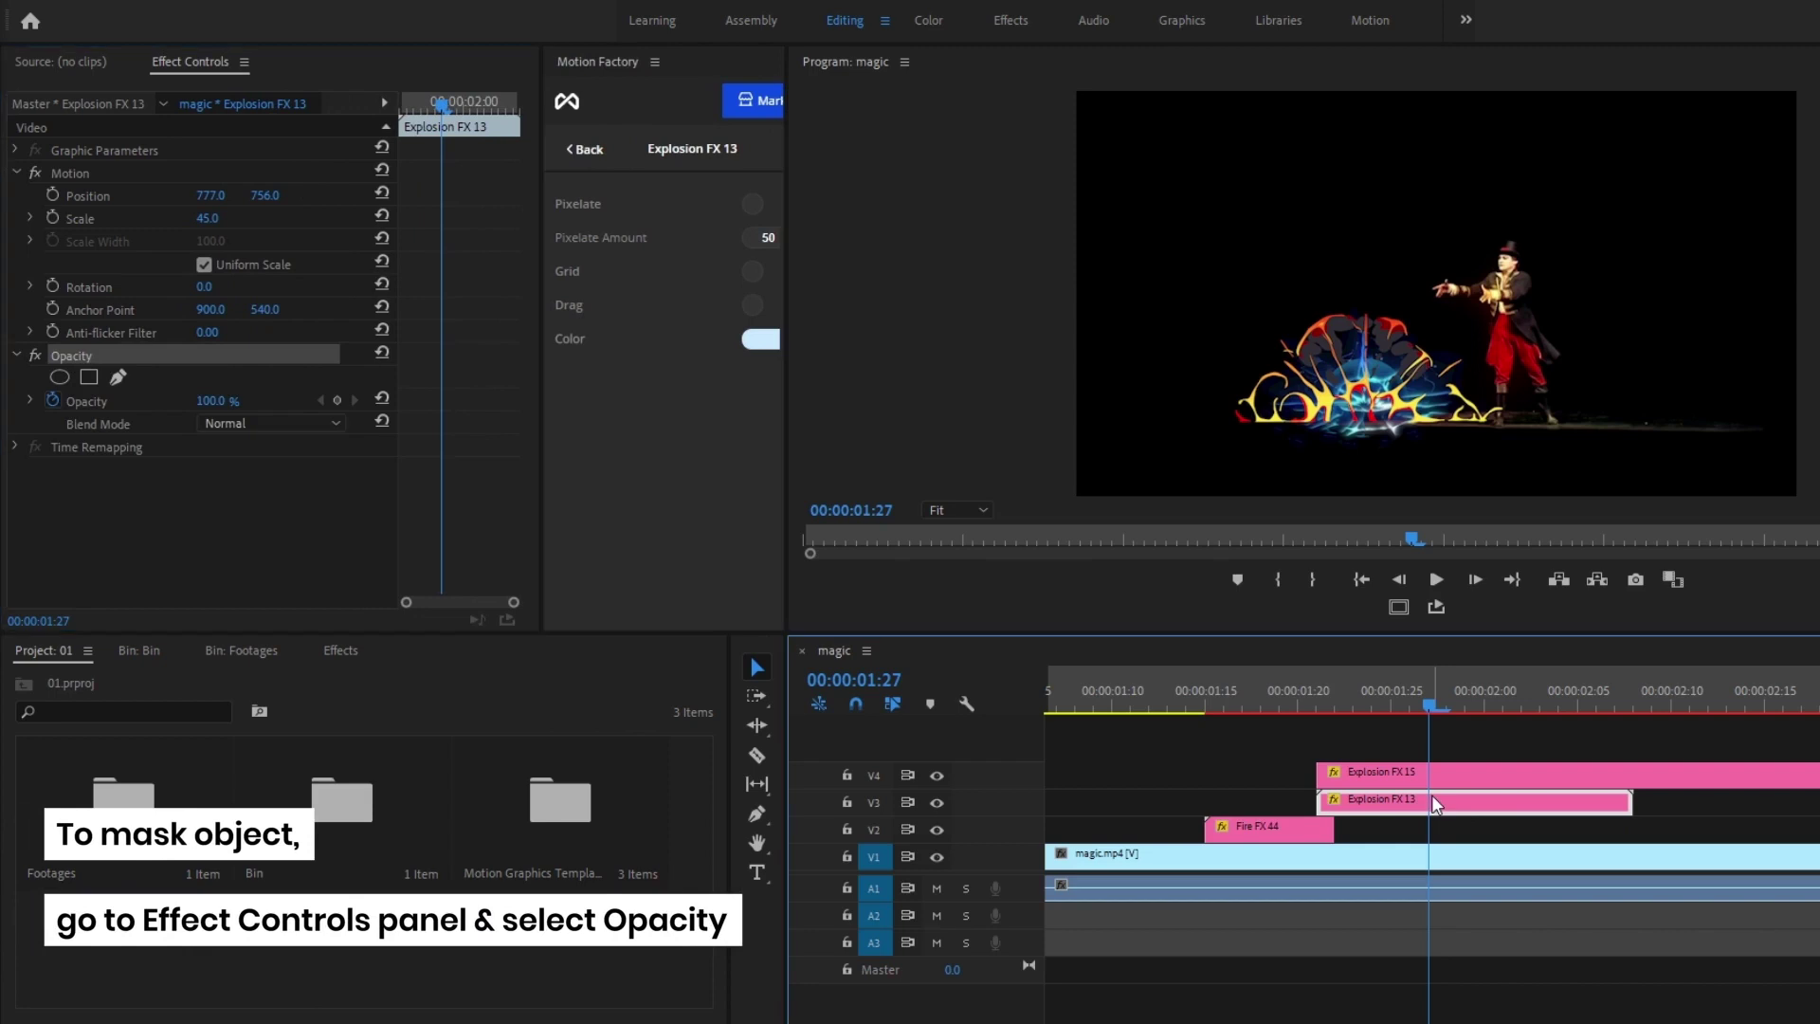
pyautogui.click(938, 776)
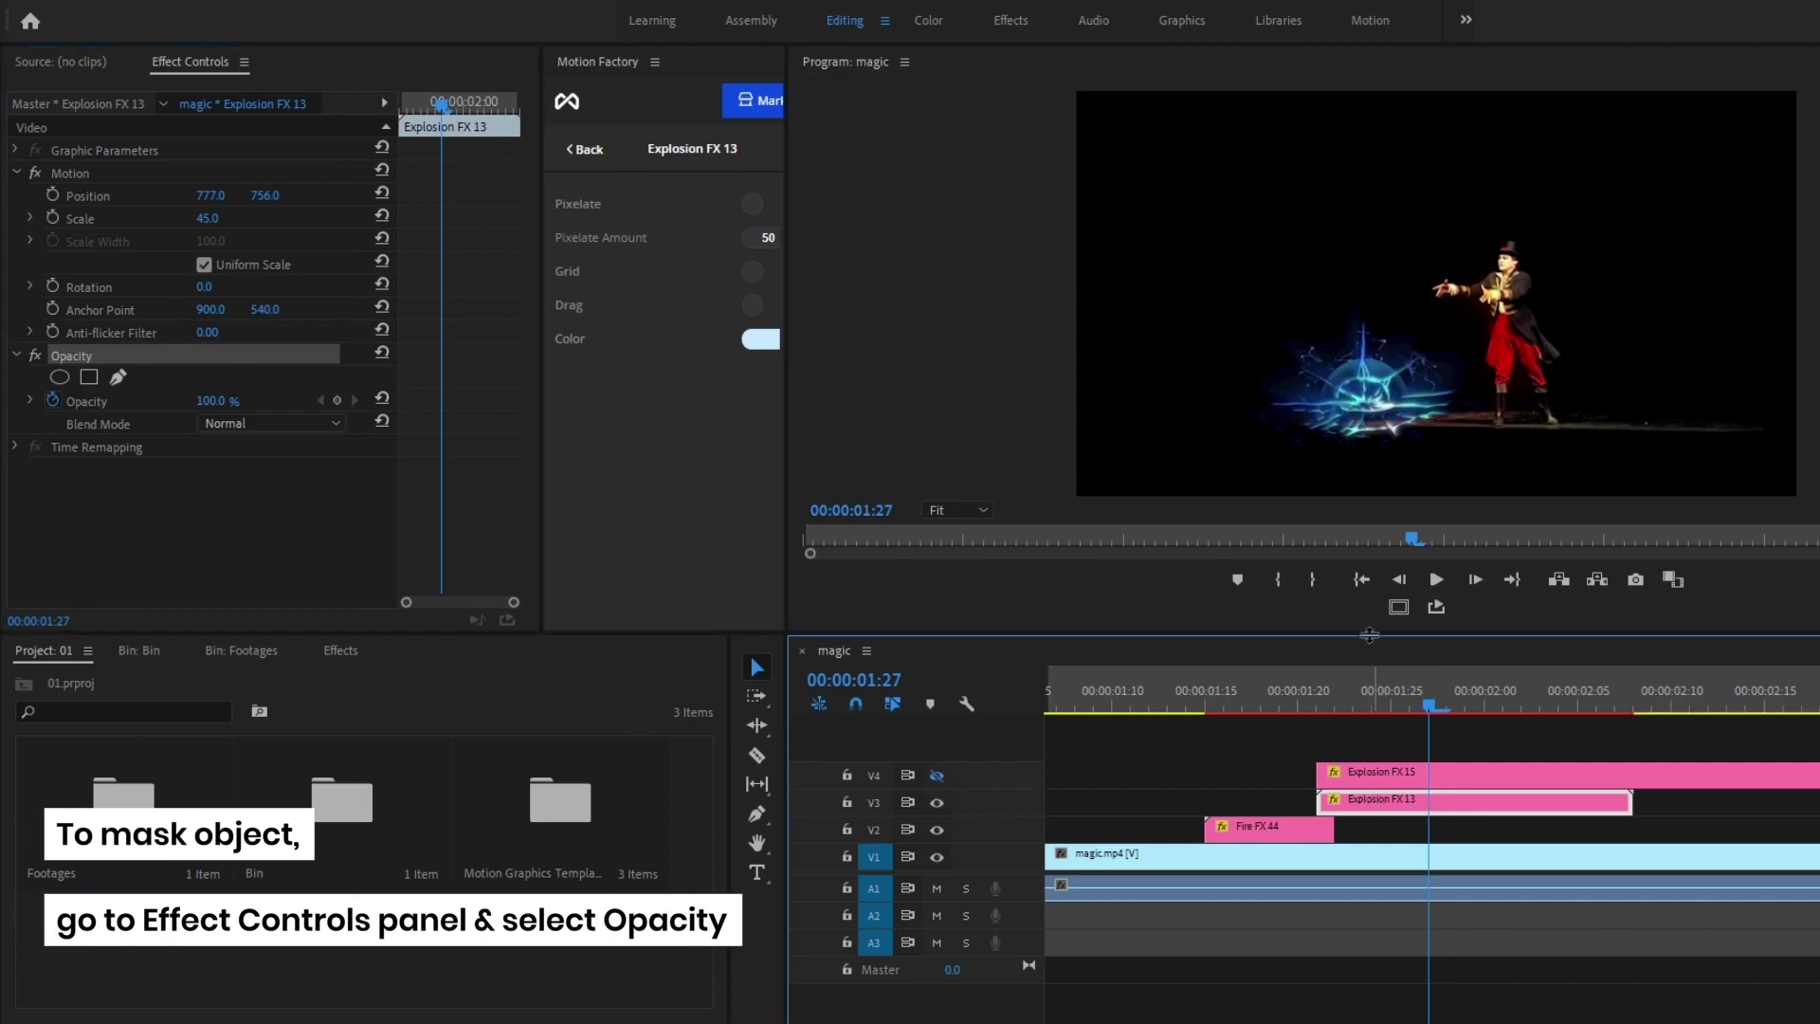
pyautogui.moveTo(1410, 705); pyautogui.dragTo(1317, 704)
# - Keyframe Explosion FX 13's scale while checking it against the Explosion FX 15 track
pyautogui.click(53, 218)
pyautogui.press('Right')
pyautogui.press('Right')
pyautogui.press('Right')
pyautogui.click(938, 775)
pyautogui.press('Left')
pyautogui.press('Left')
pyautogui.press('Left')
pyautogui.click(1389, 850)
pyautogui.press('Right')
pyautogui.press('Right')
pyautogui.press('Right')
pyautogui.press('Right')
pyautogui.press('Right')
pyautogui.press('Right')
pyautogui.press('Right')
pyautogui.press('Right')
pyautogui.click(1390, 802)
pyautogui.click(938, 776)
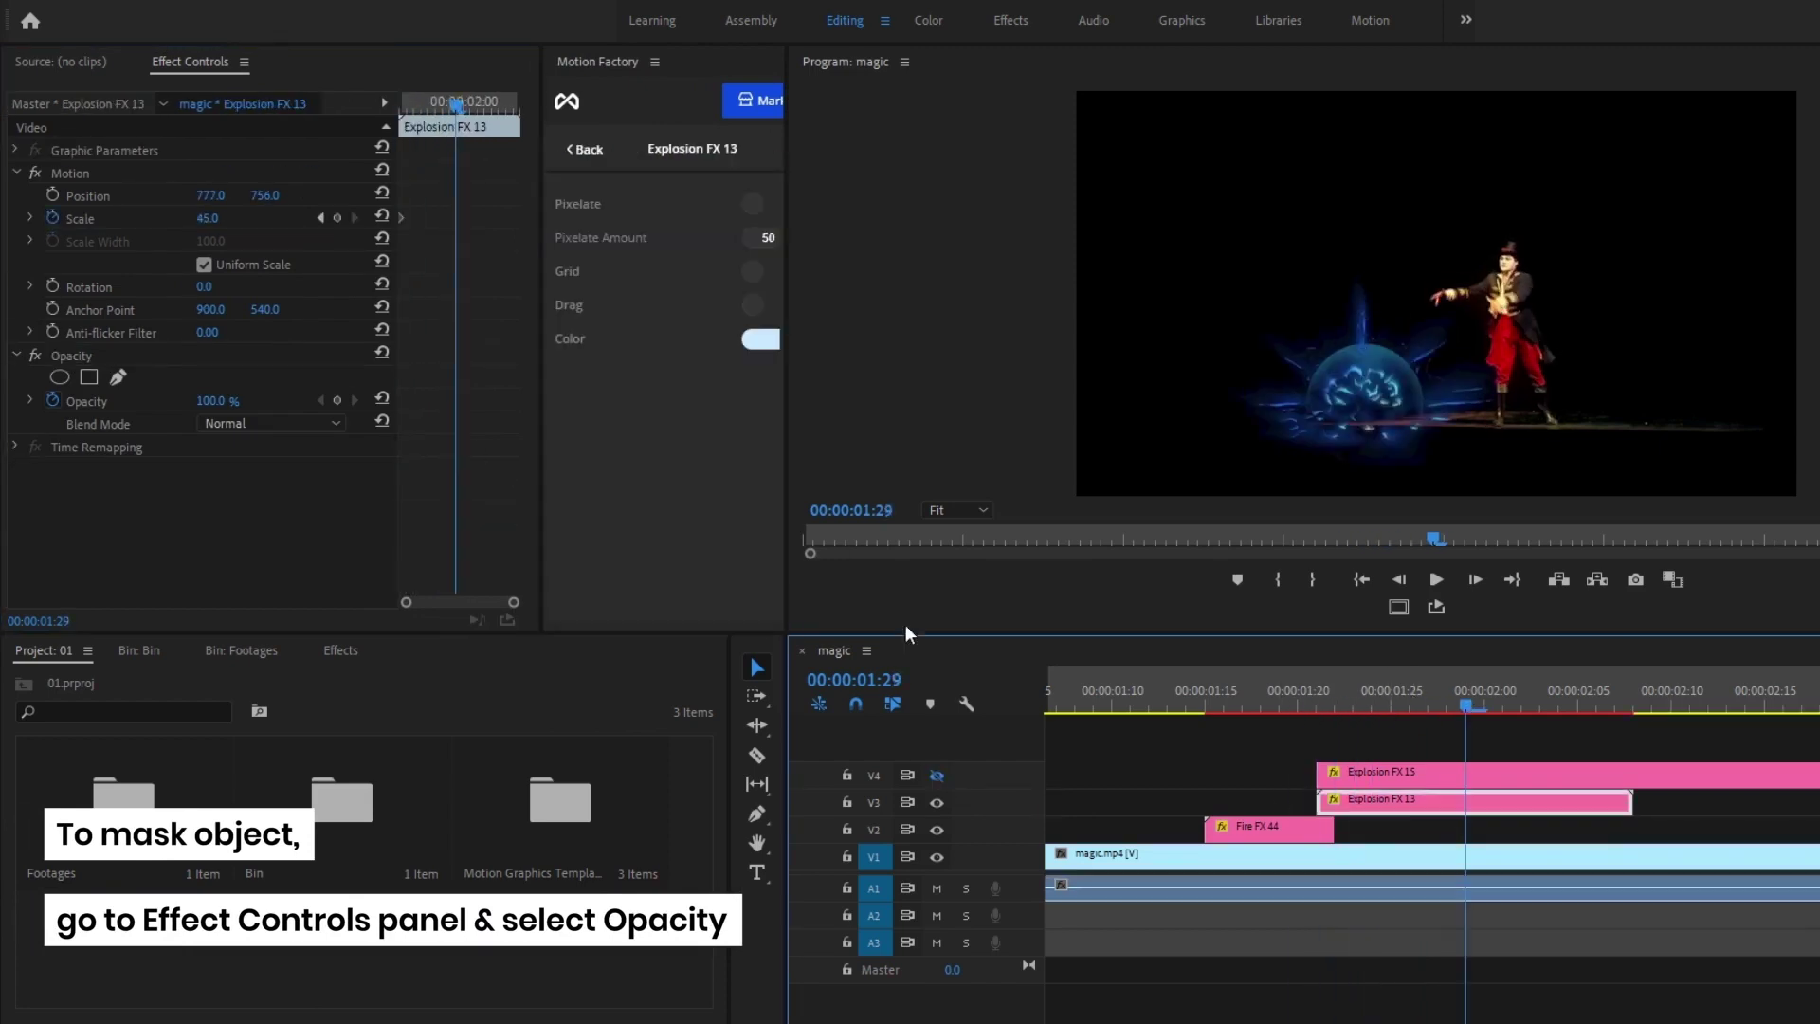
# - Draw a four-point Pen opacity mask in the Program monitor covering the area above the floor
pyautogui.click(53, 400)
pyautogui.click(119, 377)
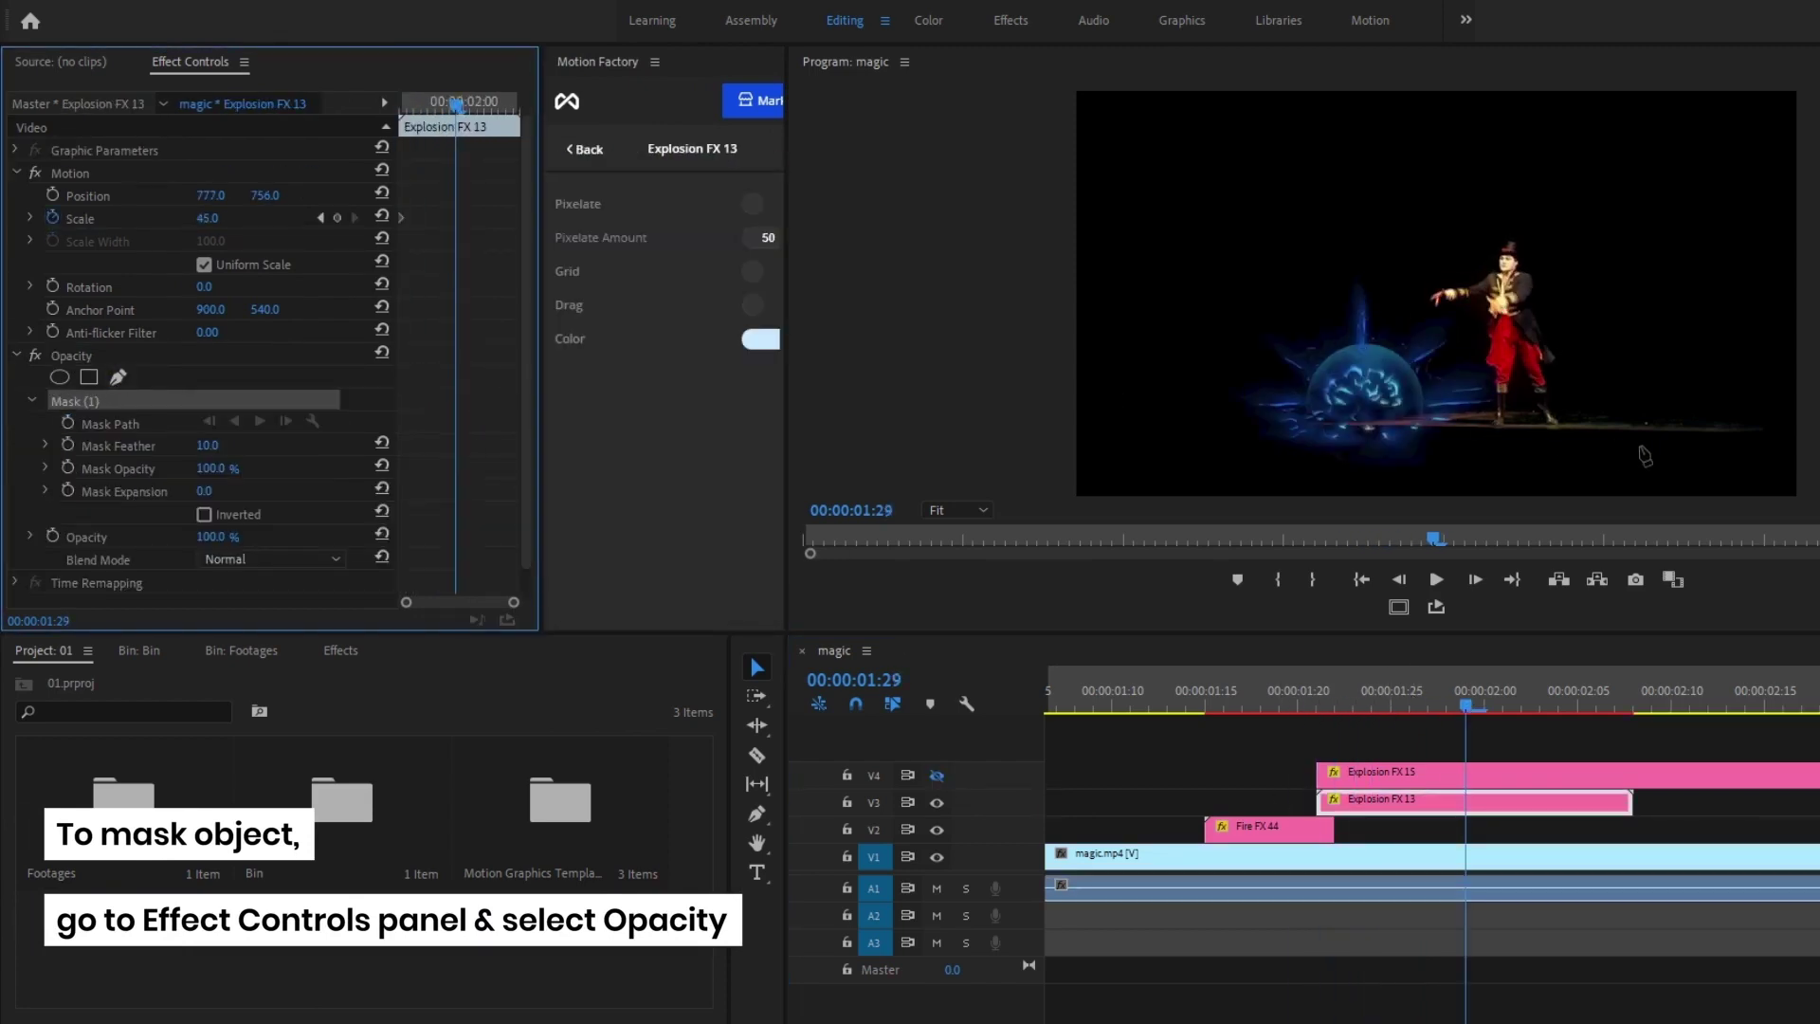
pyautogui.click(1765, 439)
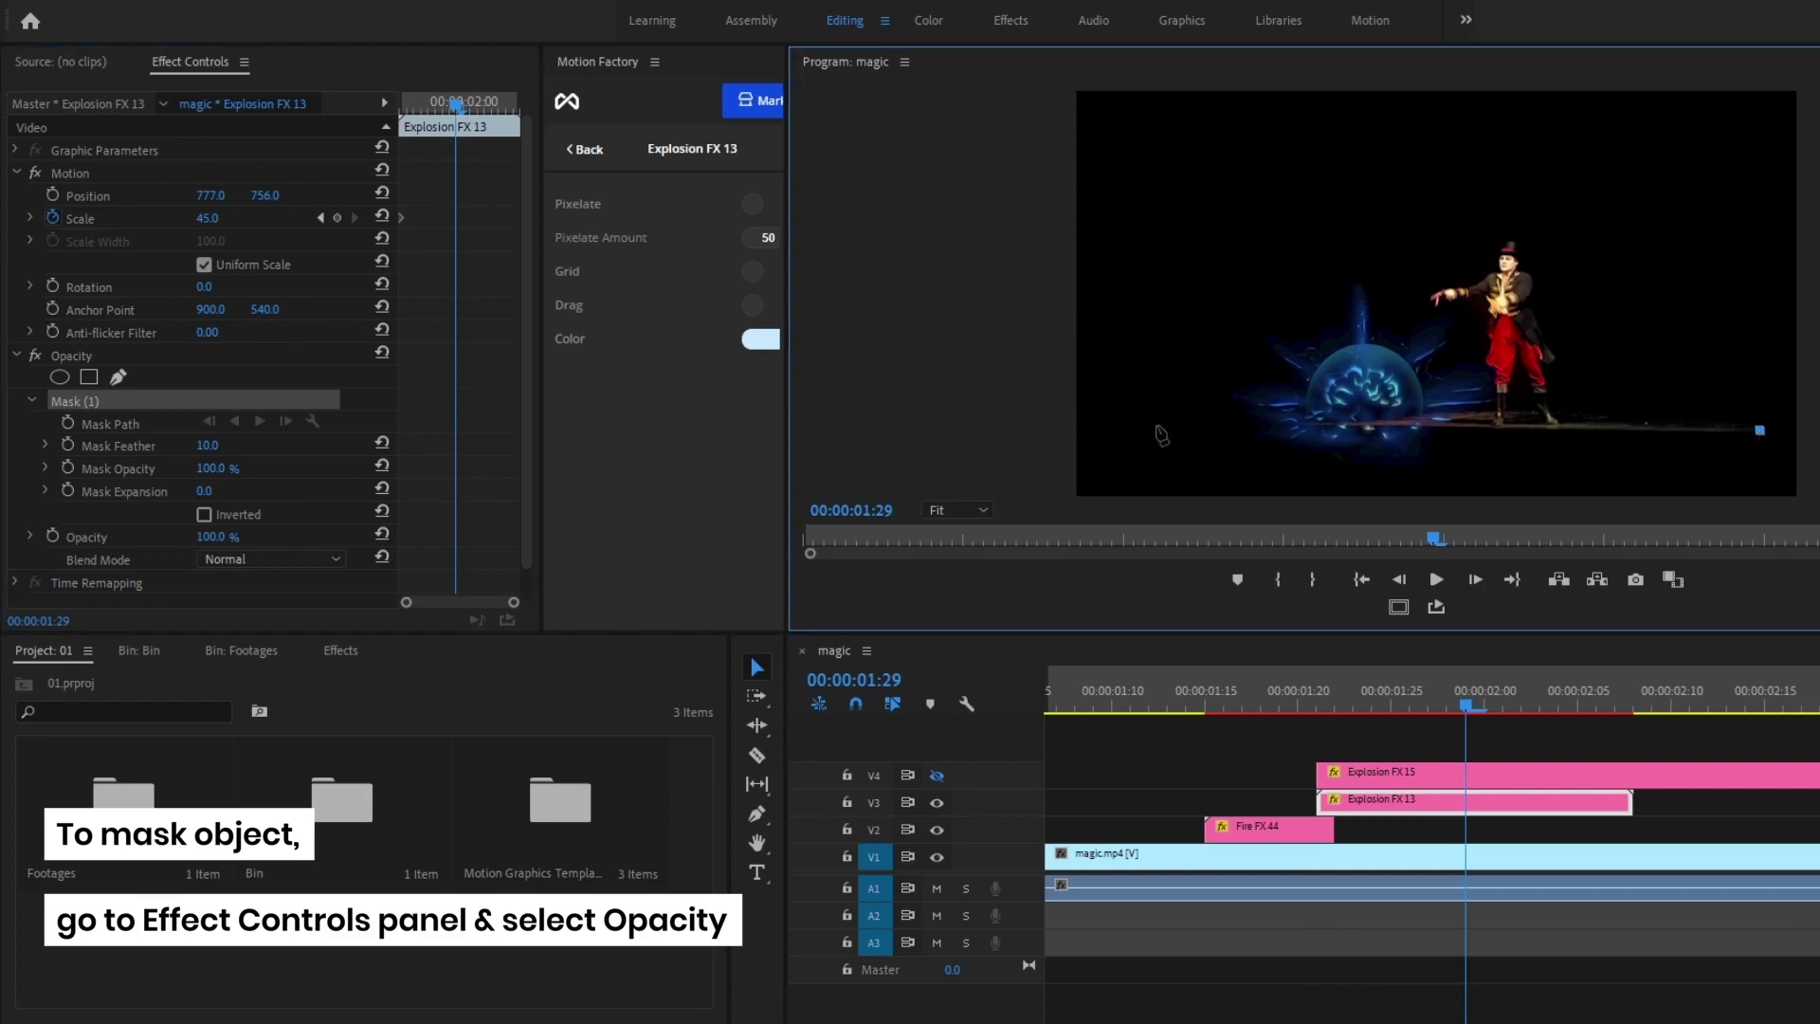
pyautogui.click(1082, 428)
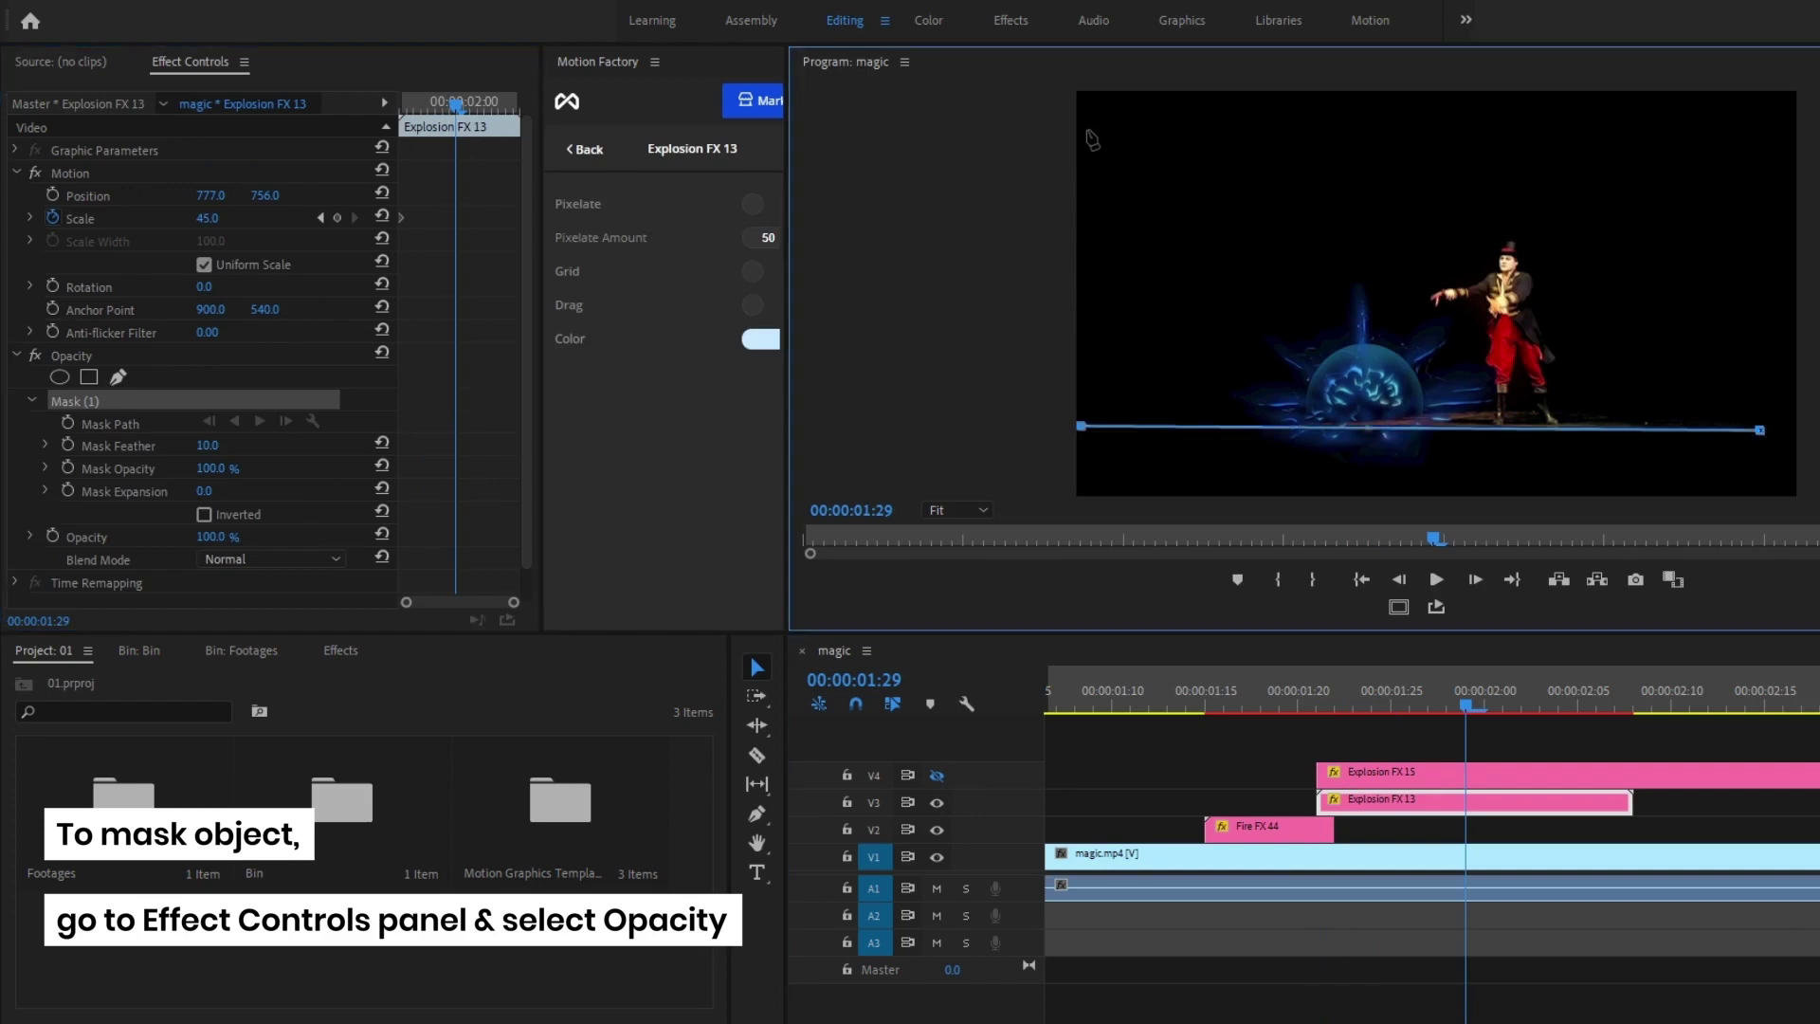
pyautogui.click(1738, 134)
pyautogui.click(1761, 430)
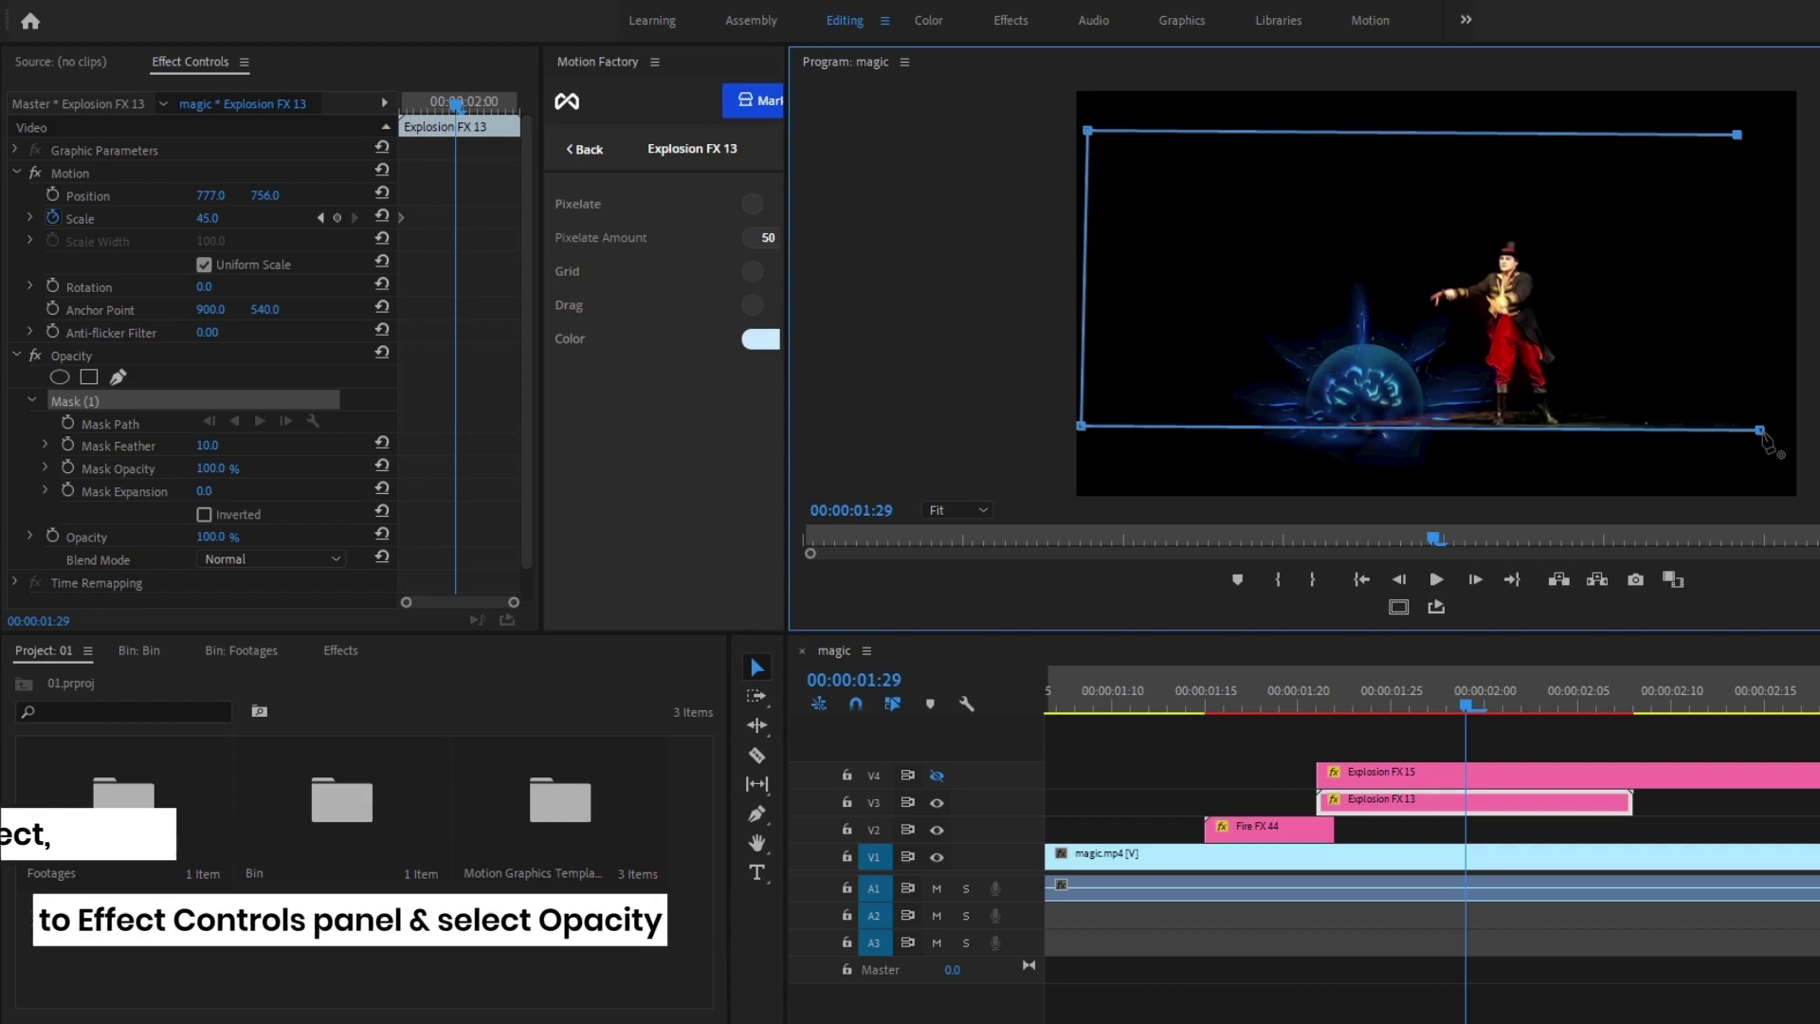
pyautogui.click(207, 451)
pyautogui.click(1520, 961)
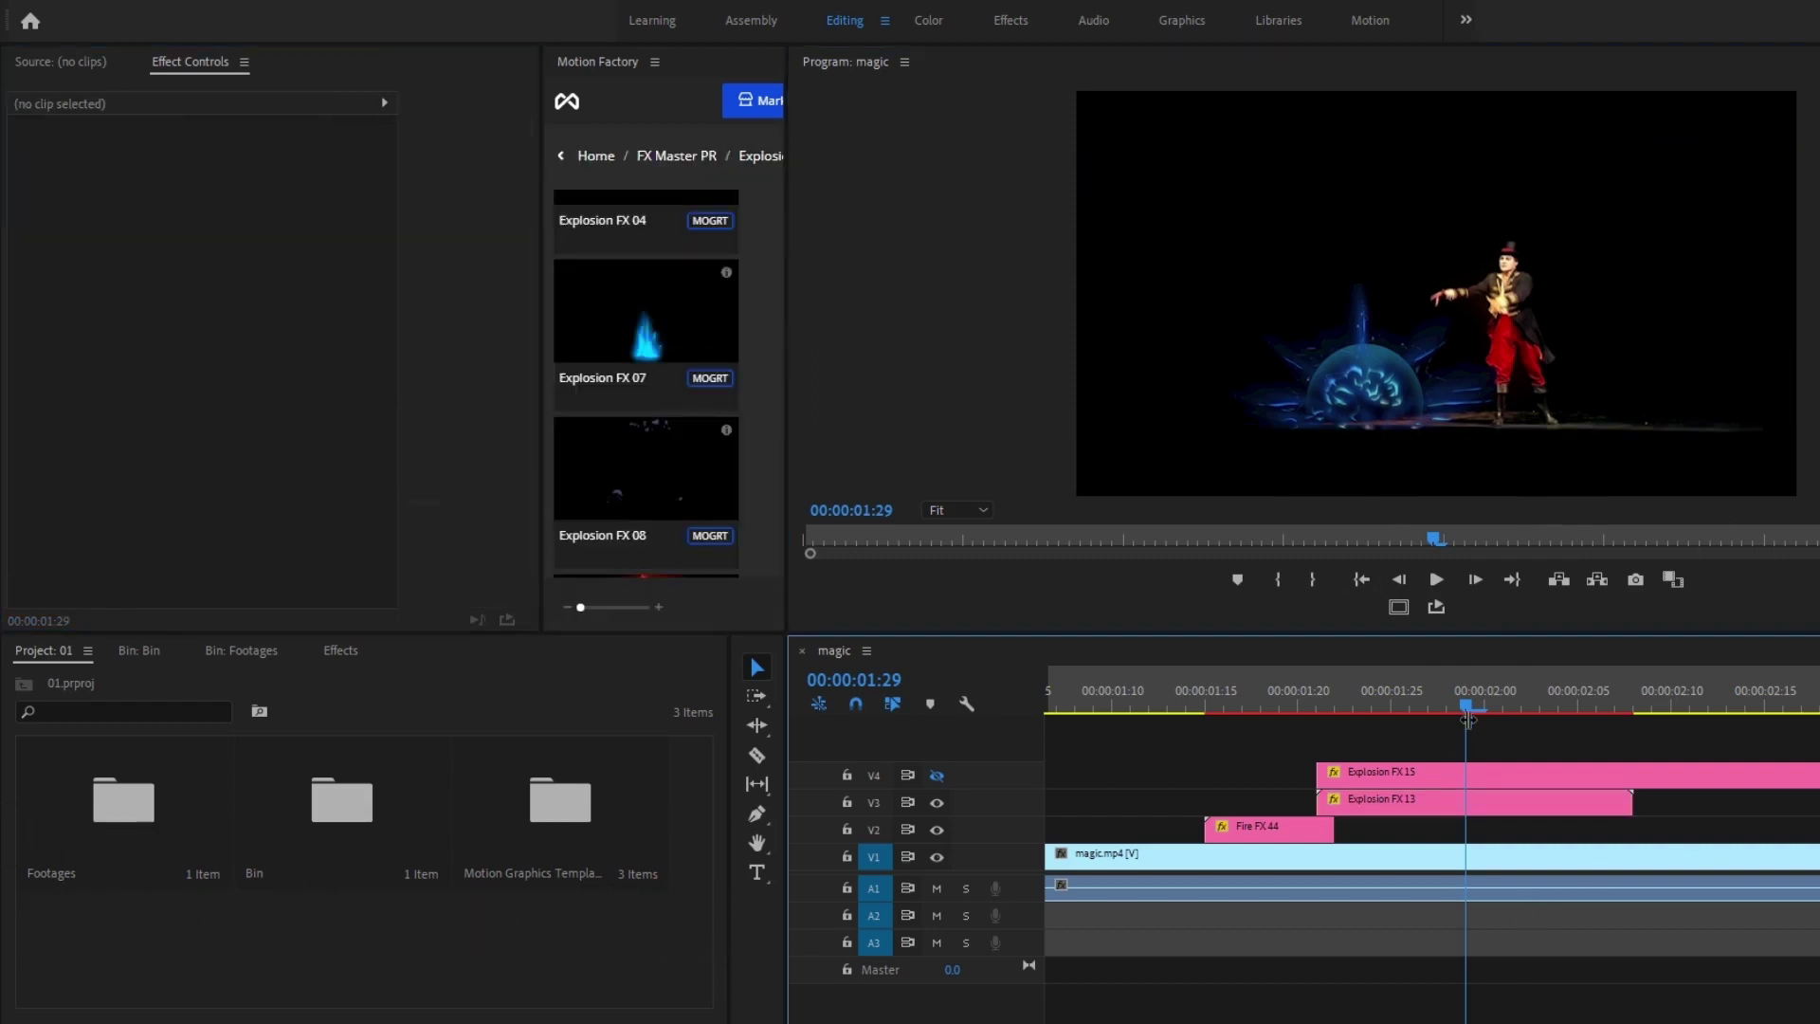
# - Select Explosion FX 15 at 1:21 and set its Pixelate Amount to 70
pyautogui.moveTo(1466, 710); pyautogui.dragTo(1318, 709)
pyautogui.moveTo(786, 436); pyautogui.dragTo(961, 436)
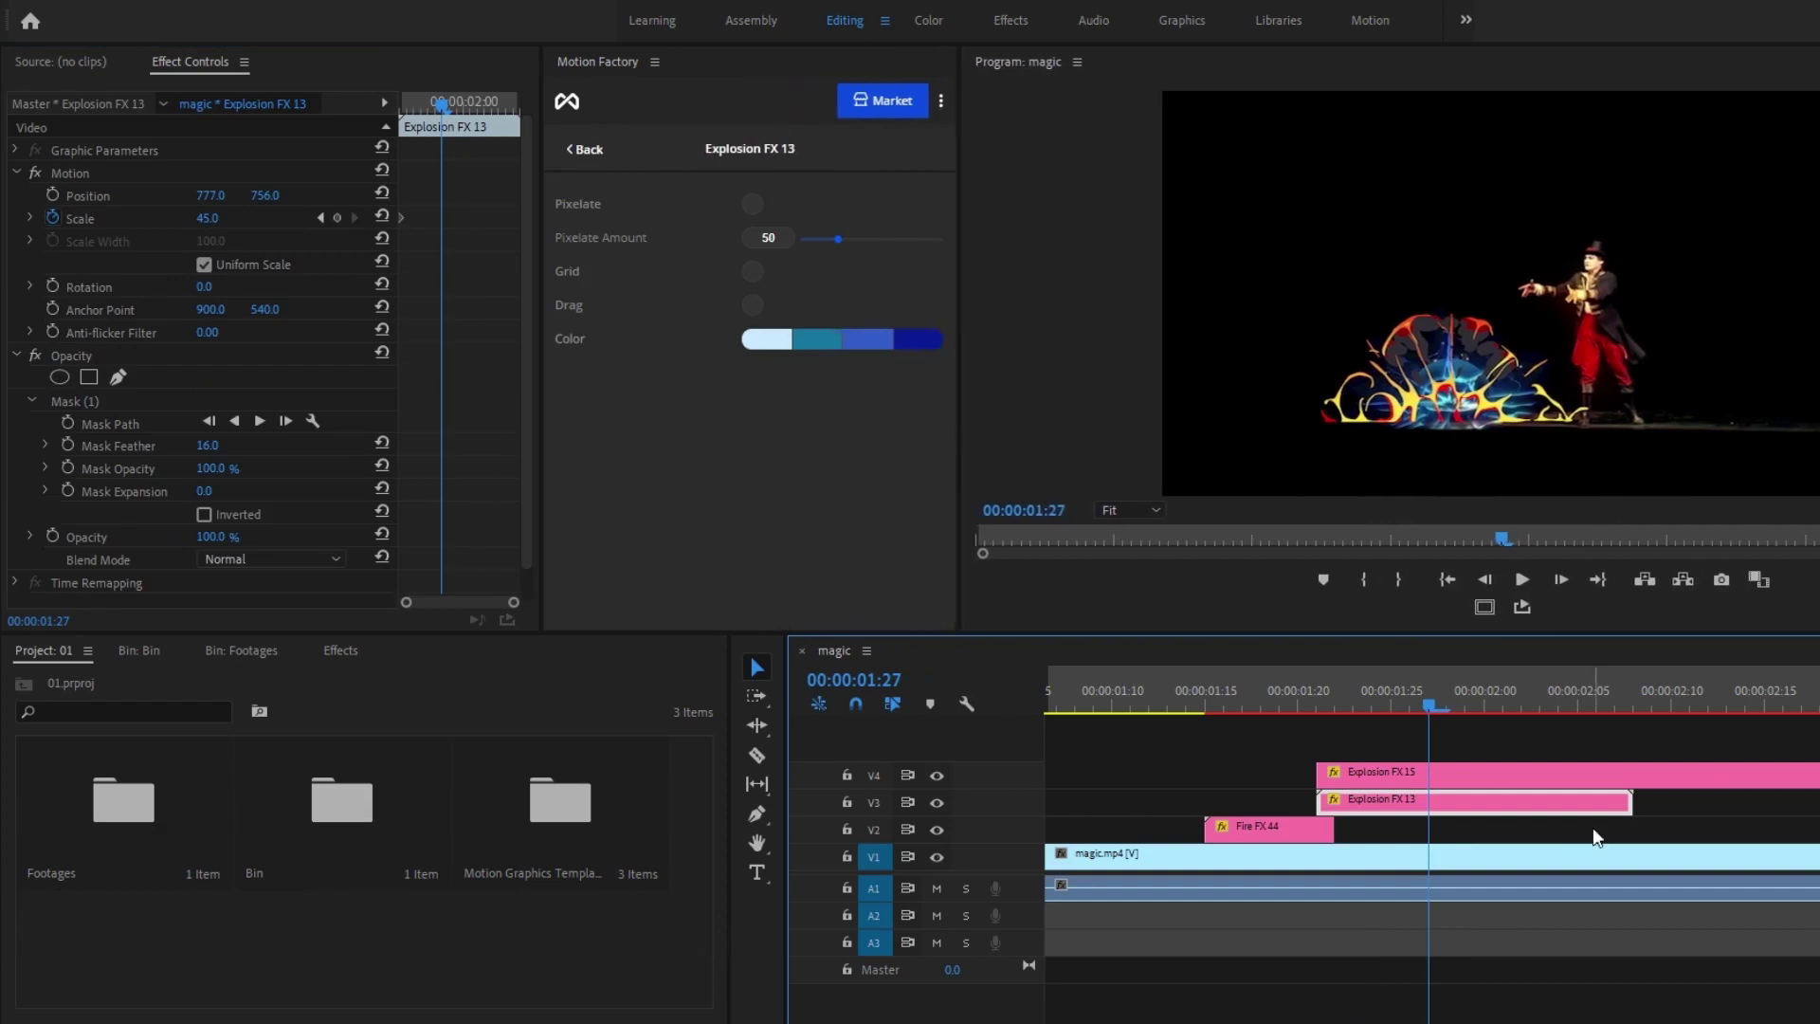
pyautogui.click(1494, 772)
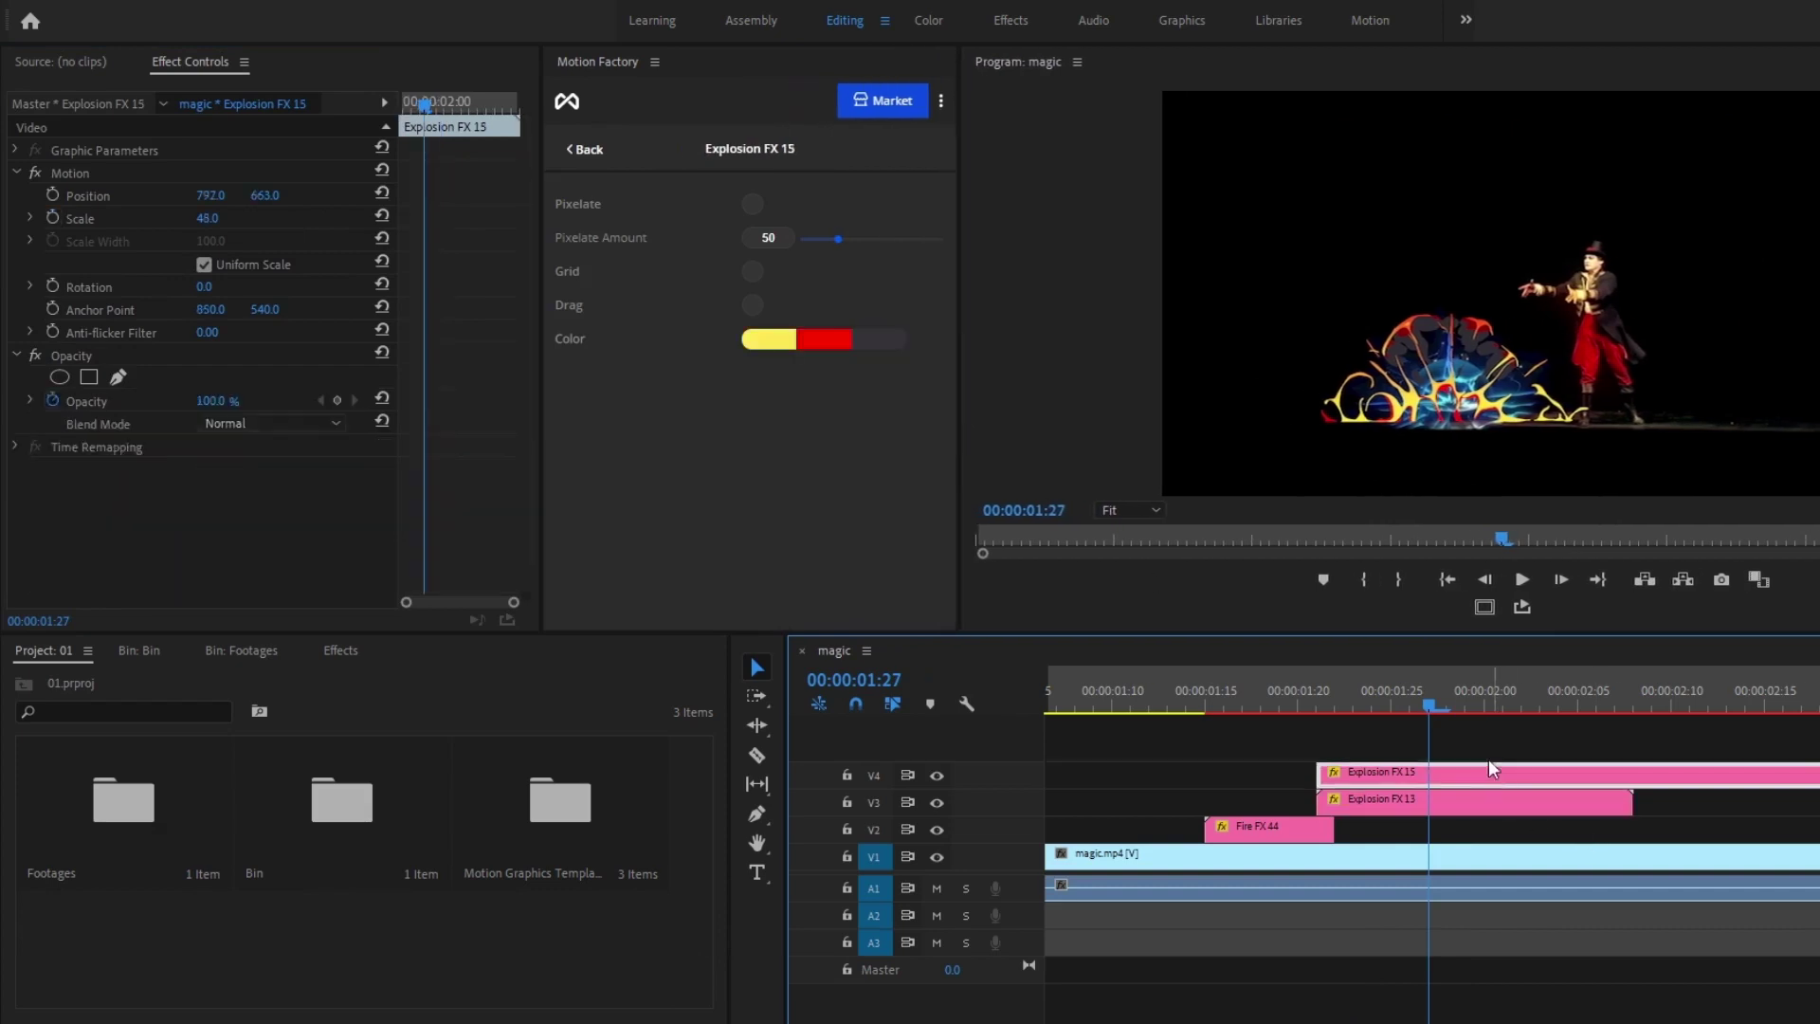
pyautogui.click(753, 204)
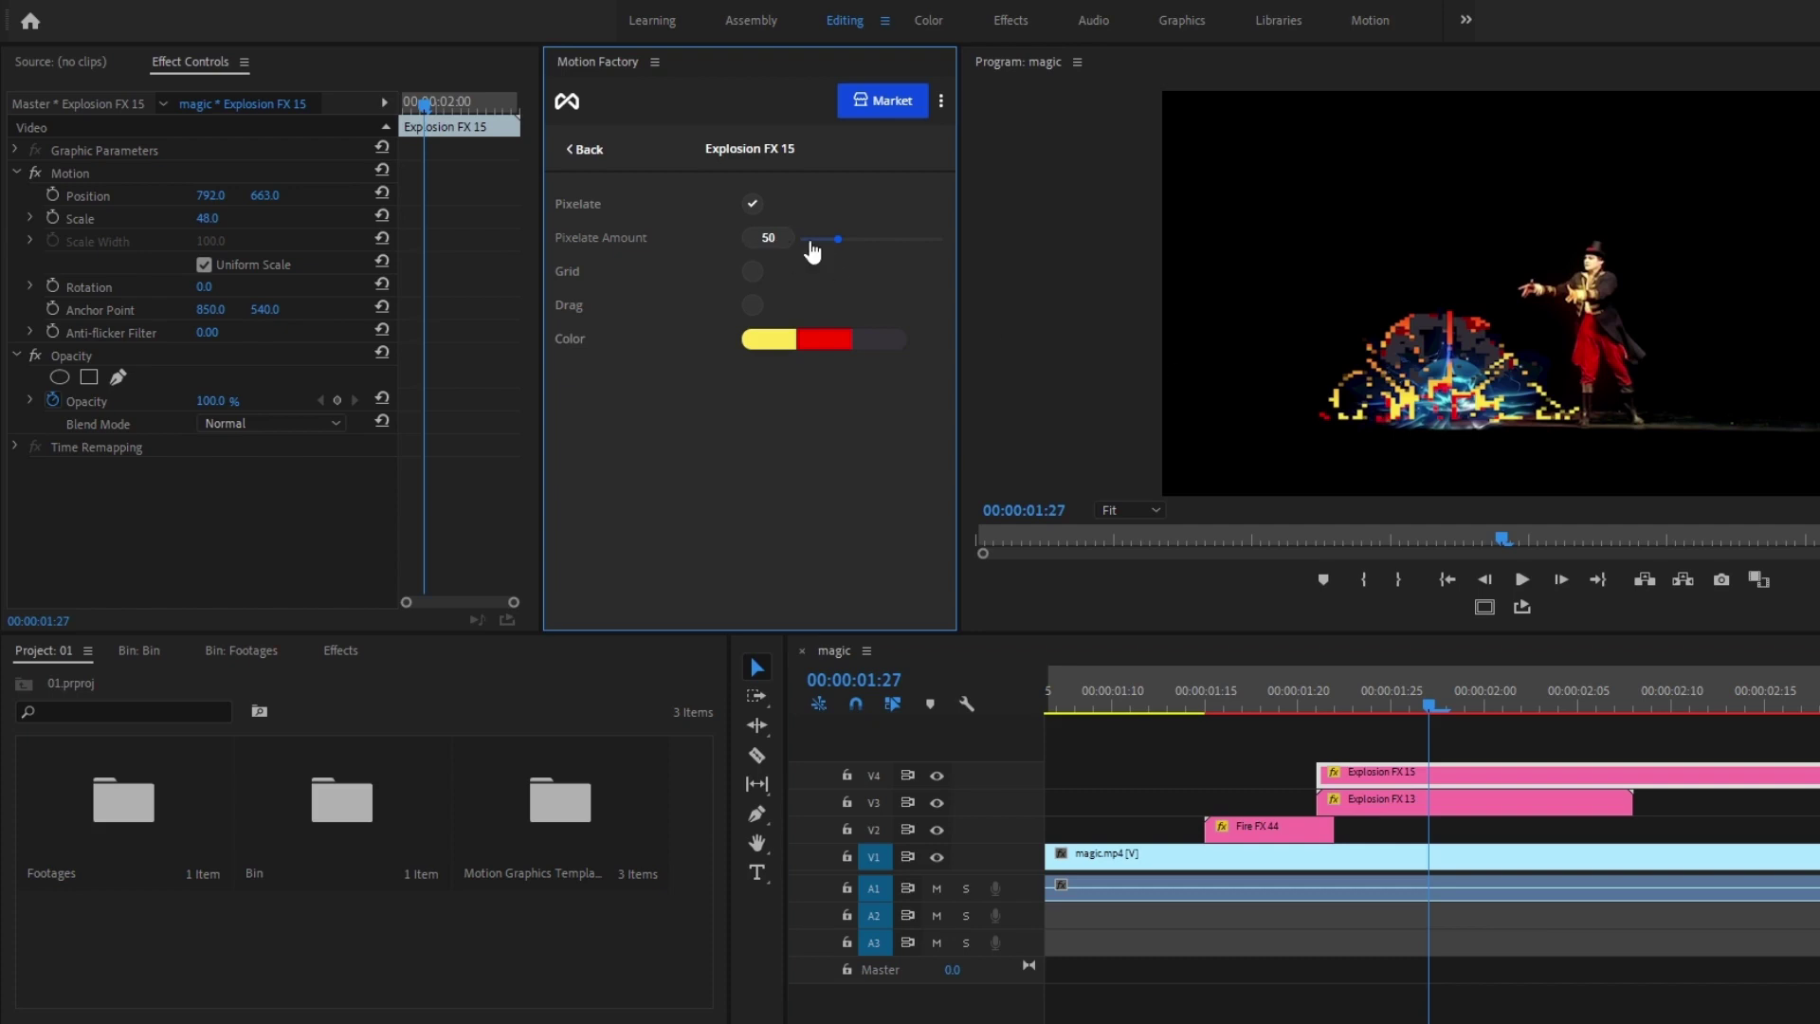
pyautogui.moveTo(813, 249); pyautogui.dragTo(873, 243)
pyautogui.click(1430, 451)
# - Preview the explosion in the maximized Program monitor and scrub through it
pyautogui.press('`')
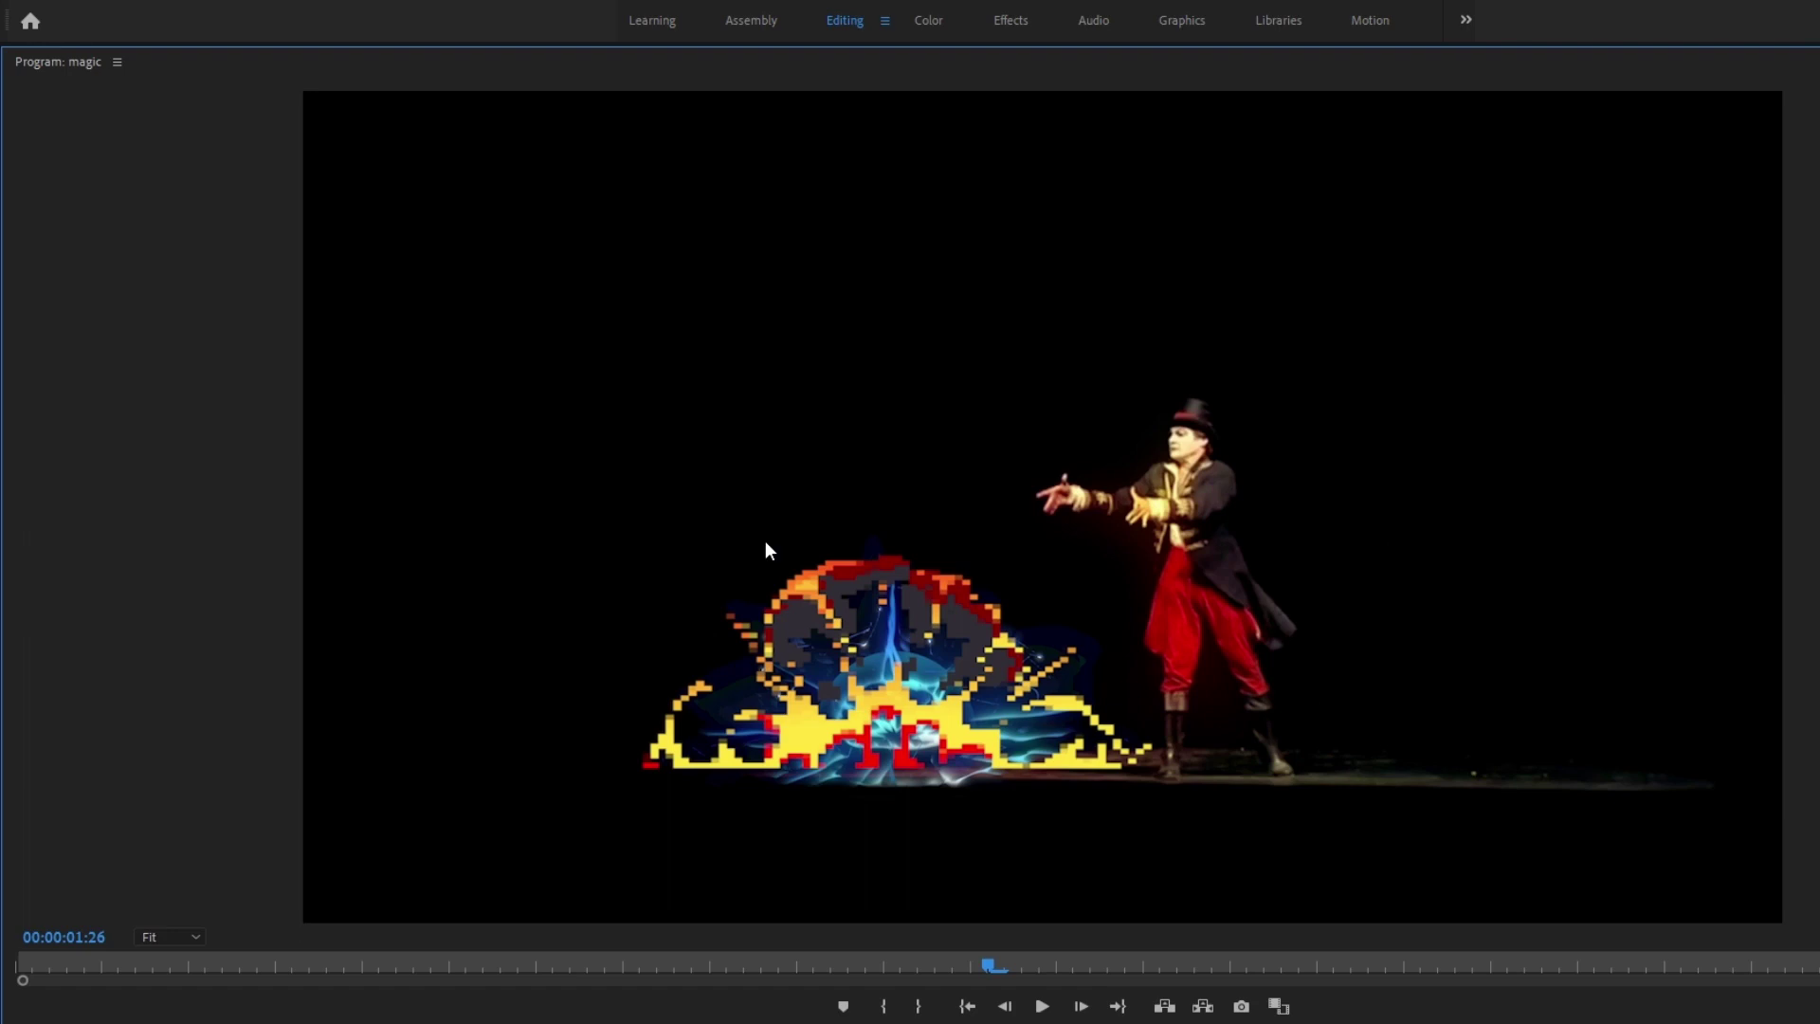
pyautogui.press('`')
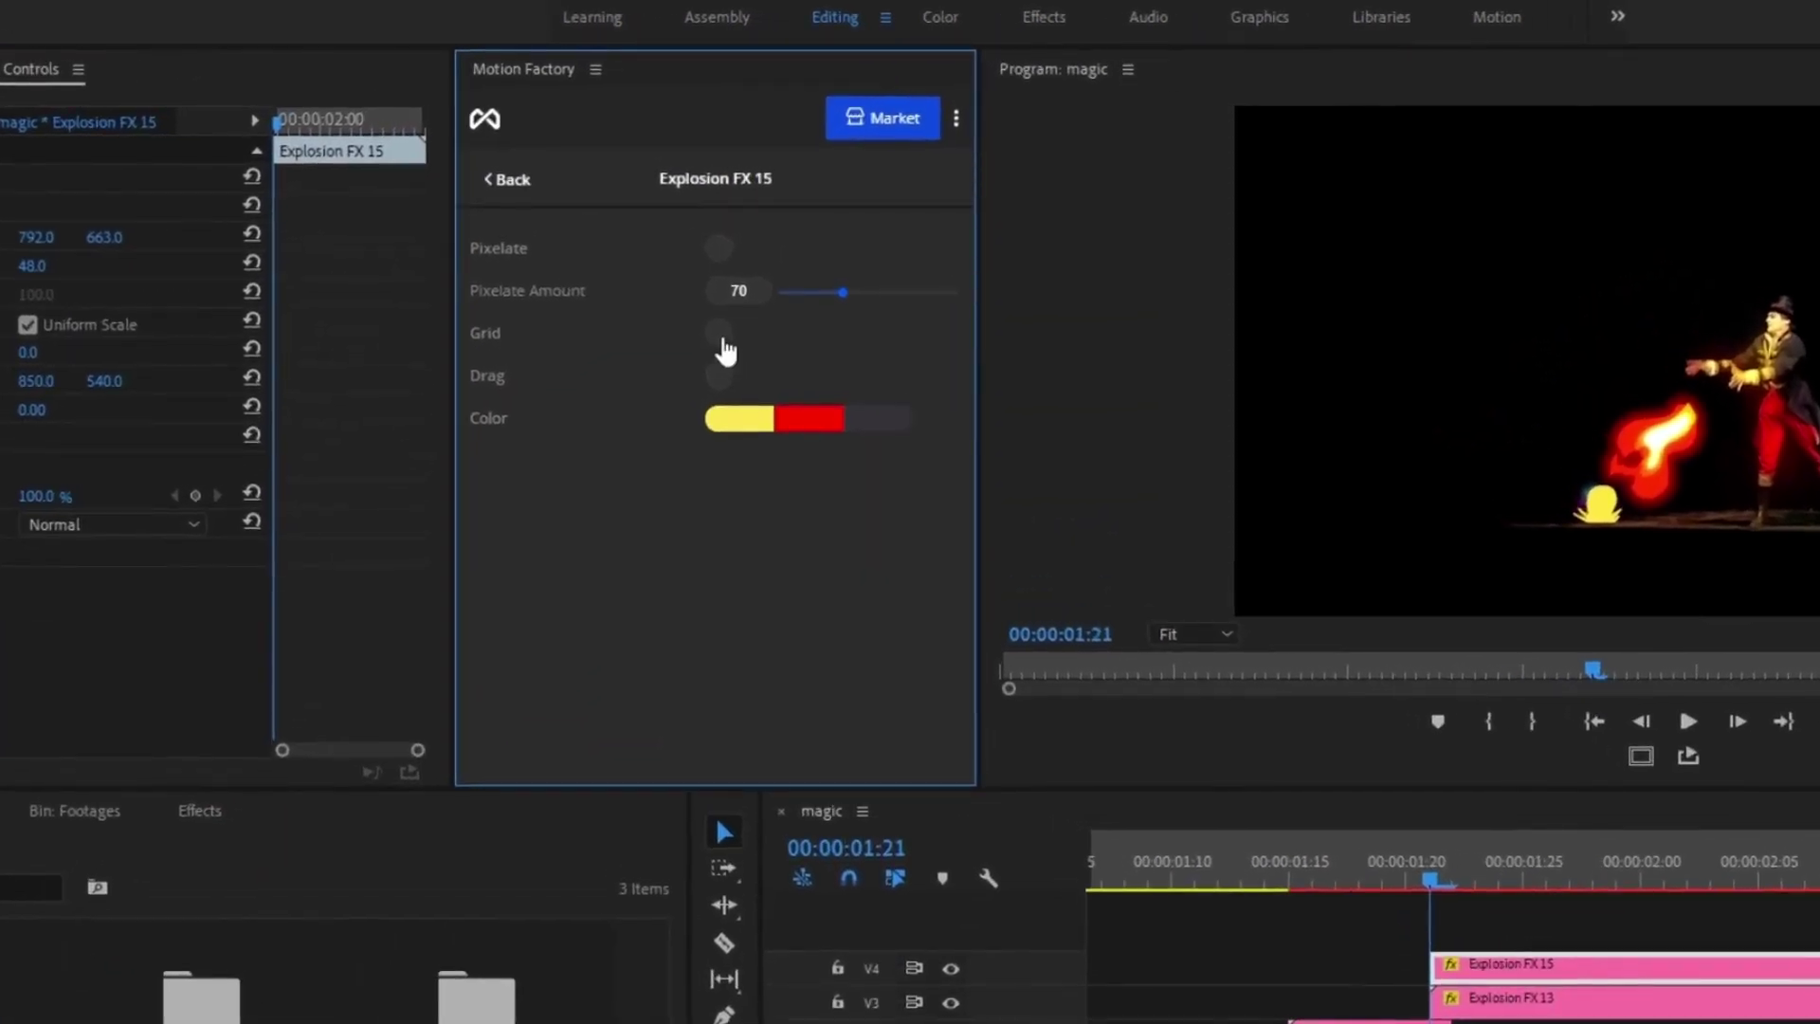
pyautogui.click(1538, 970)
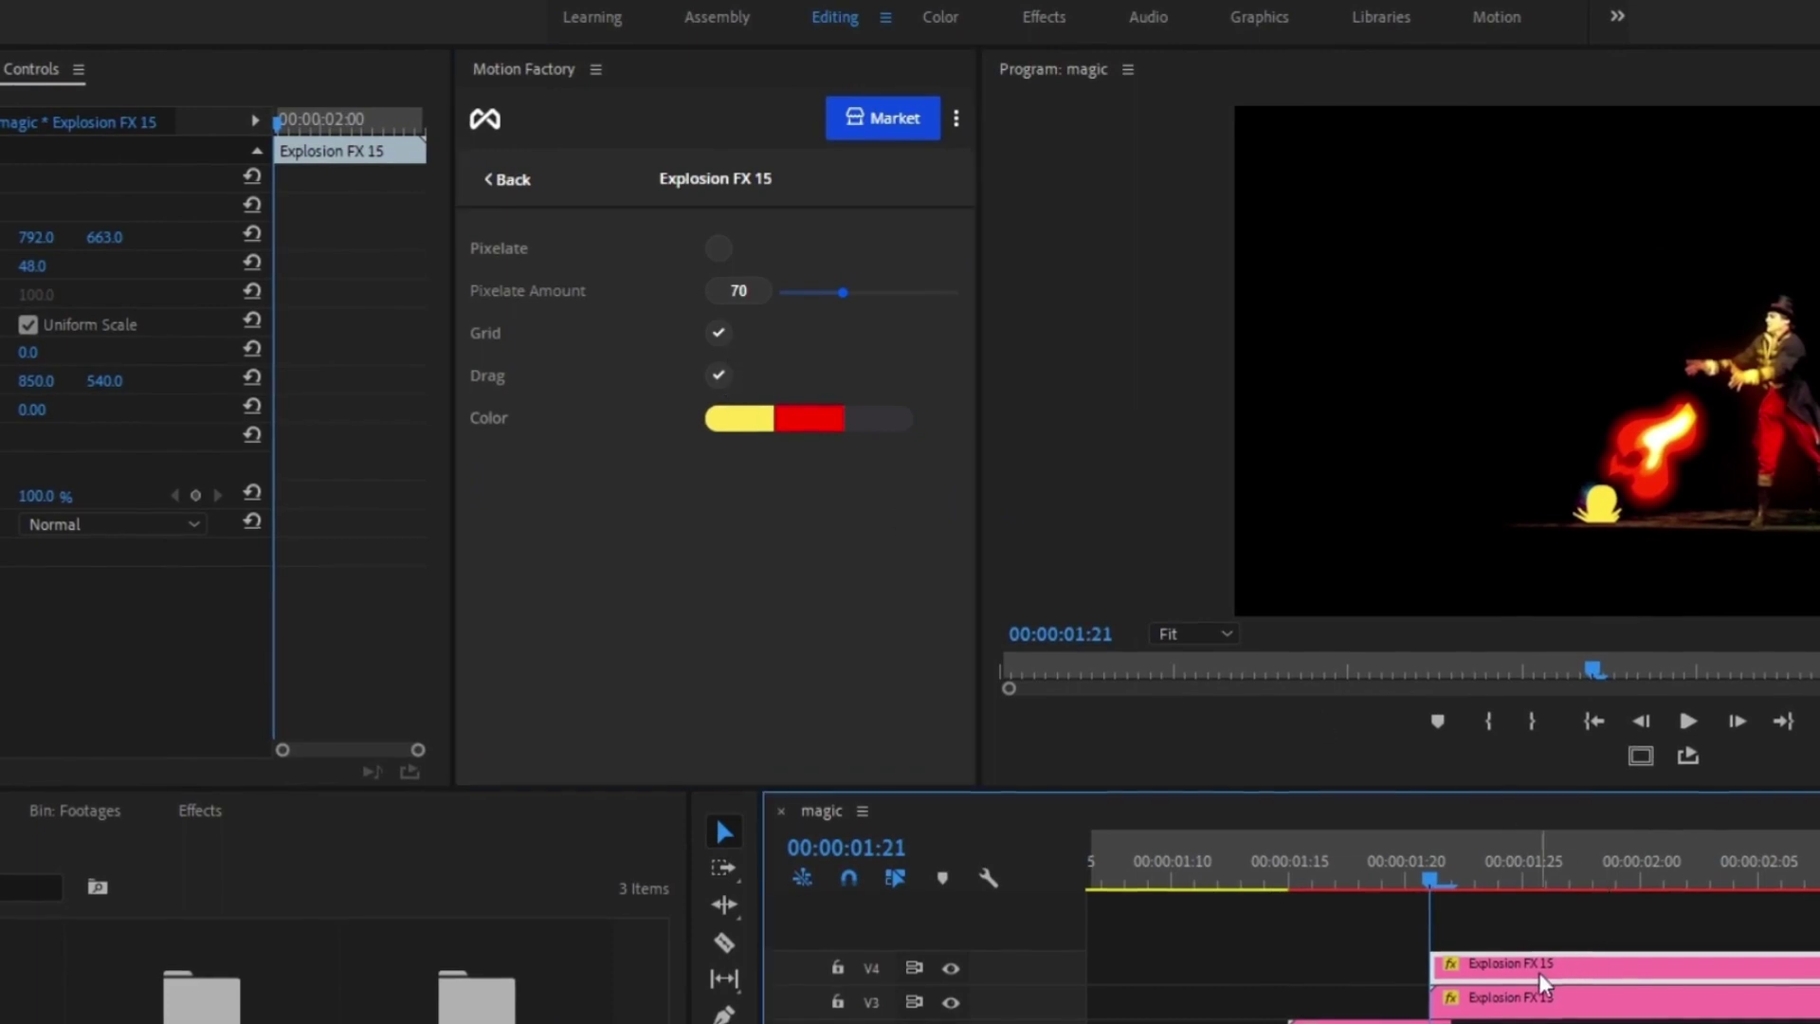
pyautogui.moveTo(1443, 882); pyautogui.dragTo(1493, 874)
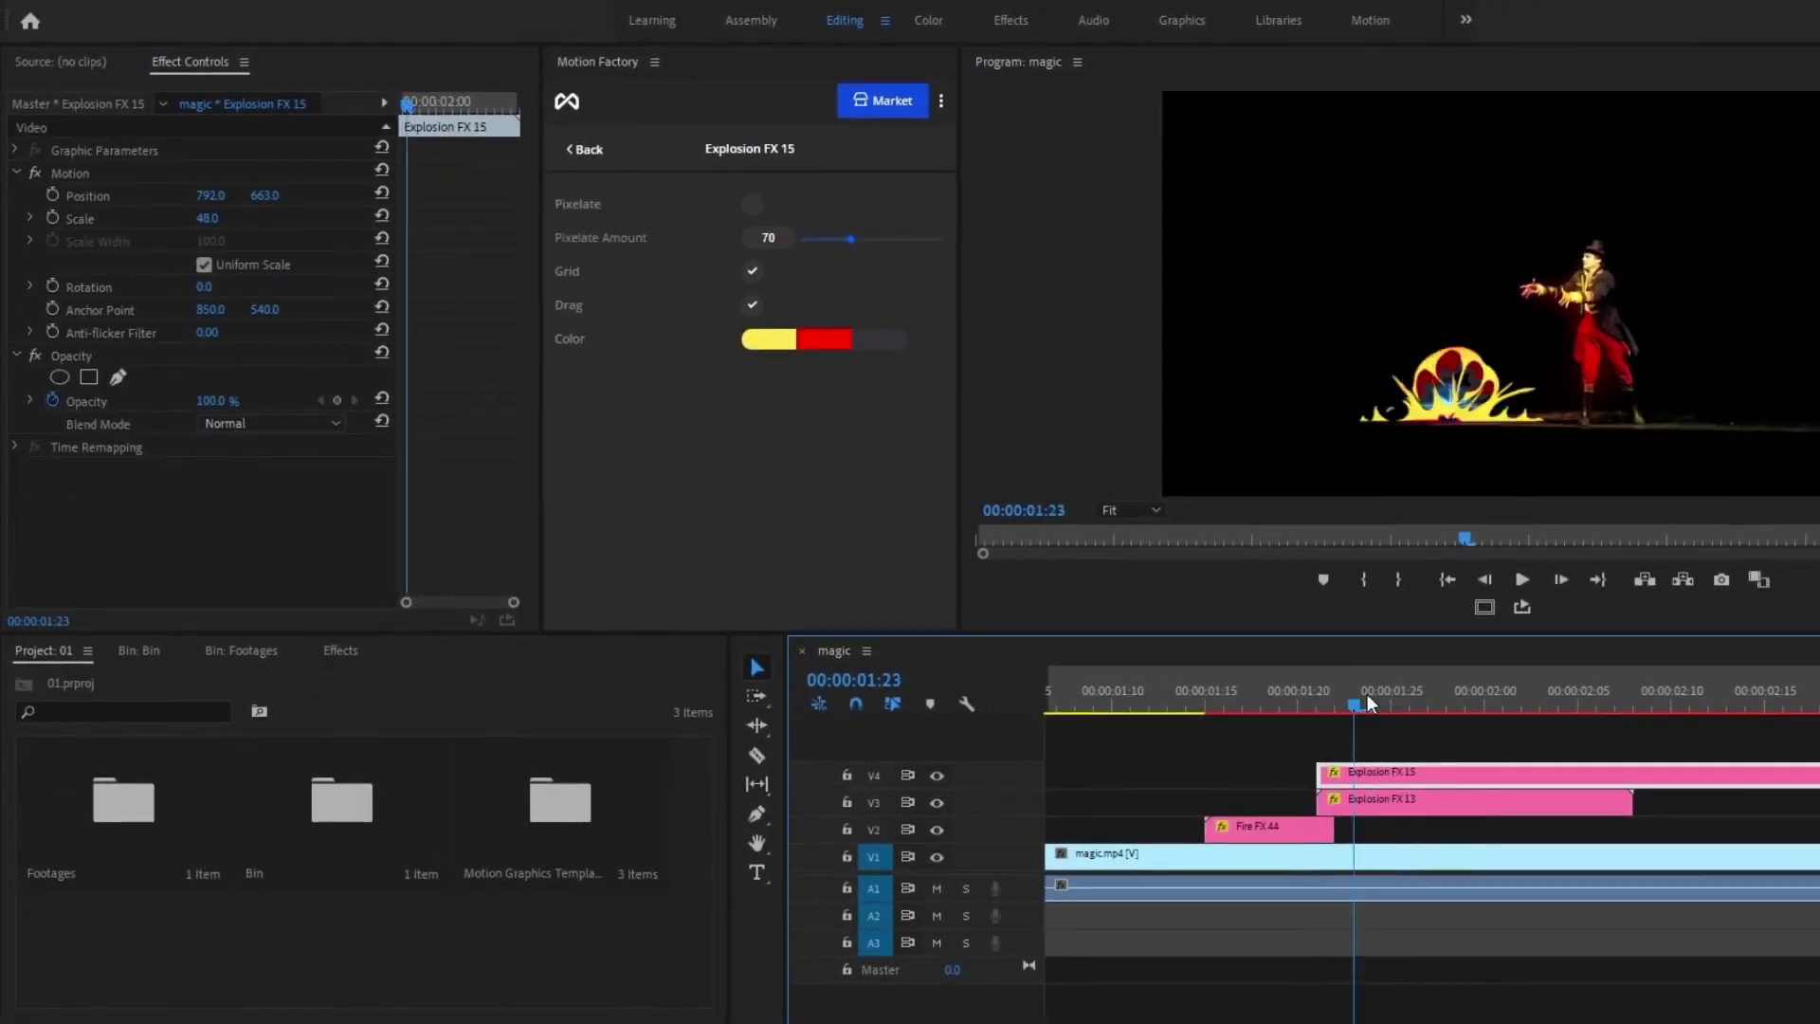
# - Change Explosion FX 13's Color 01 to red, then show the Essential Graphics panel
pyautogui.moveTo(1370, 702); pyautogui.dragTo(1447, 706)
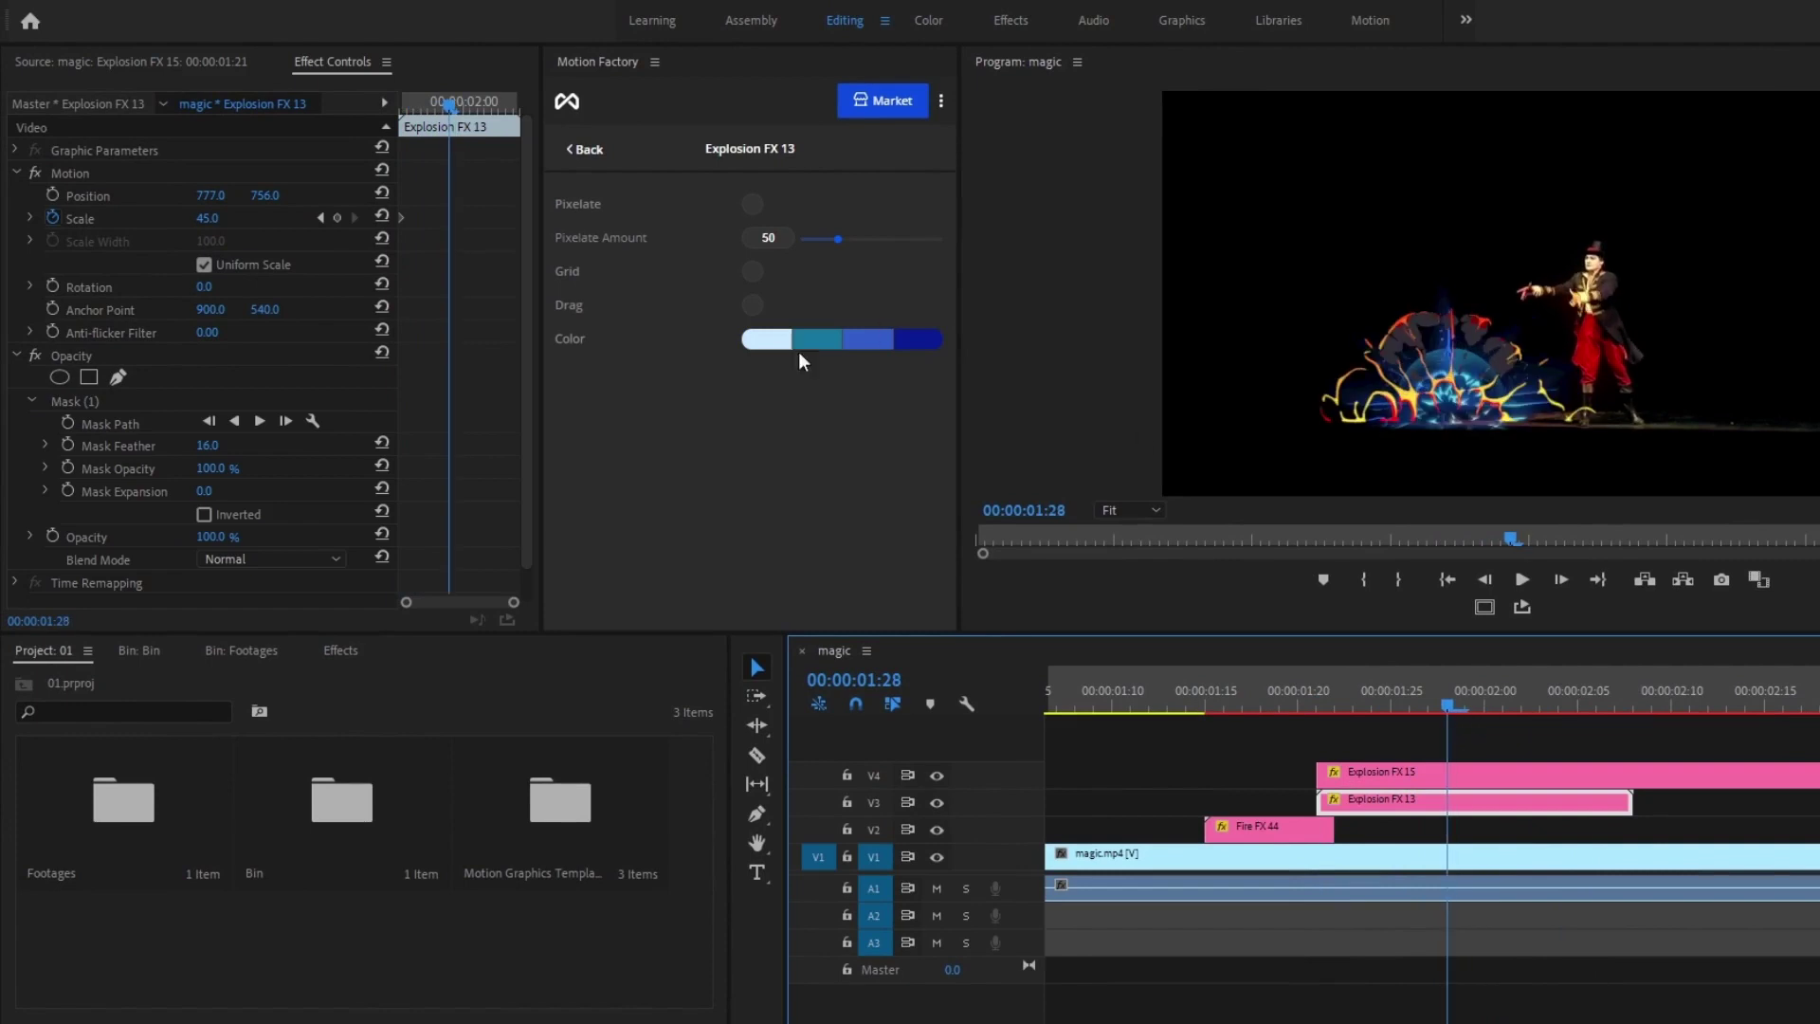
pyautogui.click(774, 344)
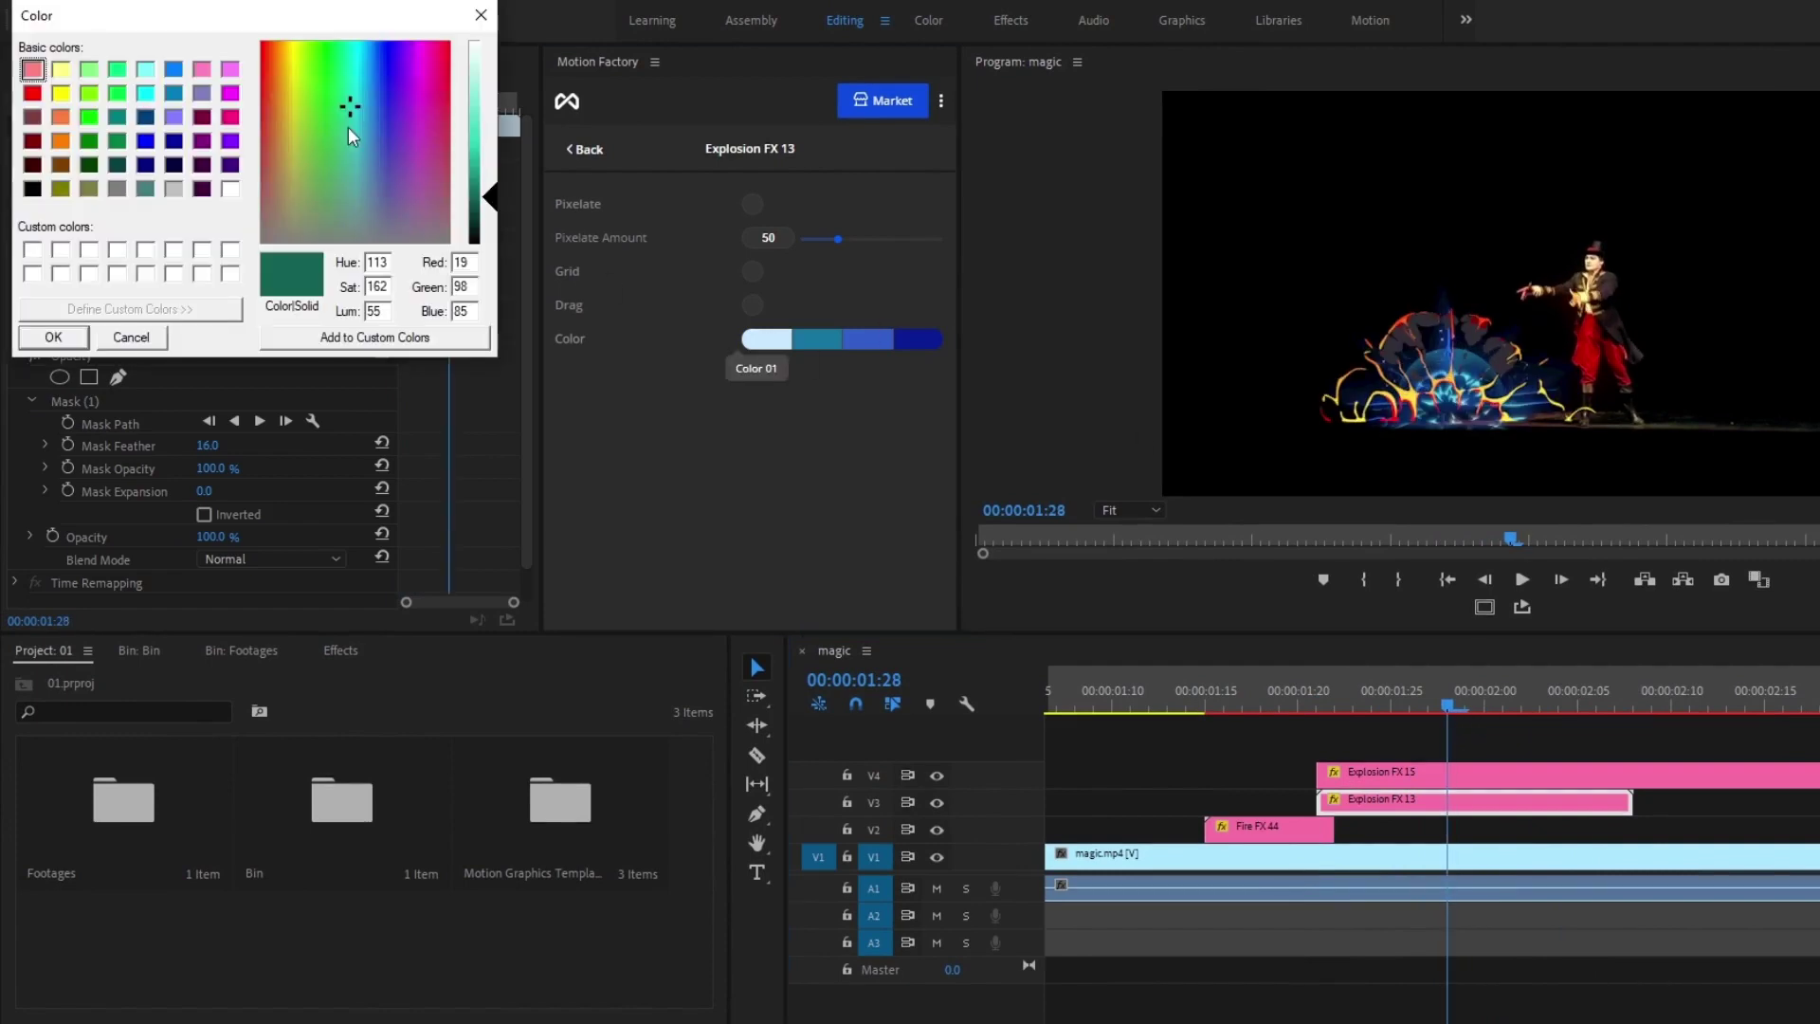
pyautogui.moveTo(323, 103); pyautogui.dragTo(259, 40)
pyautogui.moveTo(487, 195)
pyautogui.mouseDown()
pyautogui.moveTo(487, 146)
pyautogui.moveTo(487, 174)
pyautogui.mouseUp()
pyautogui.click(53, 337)
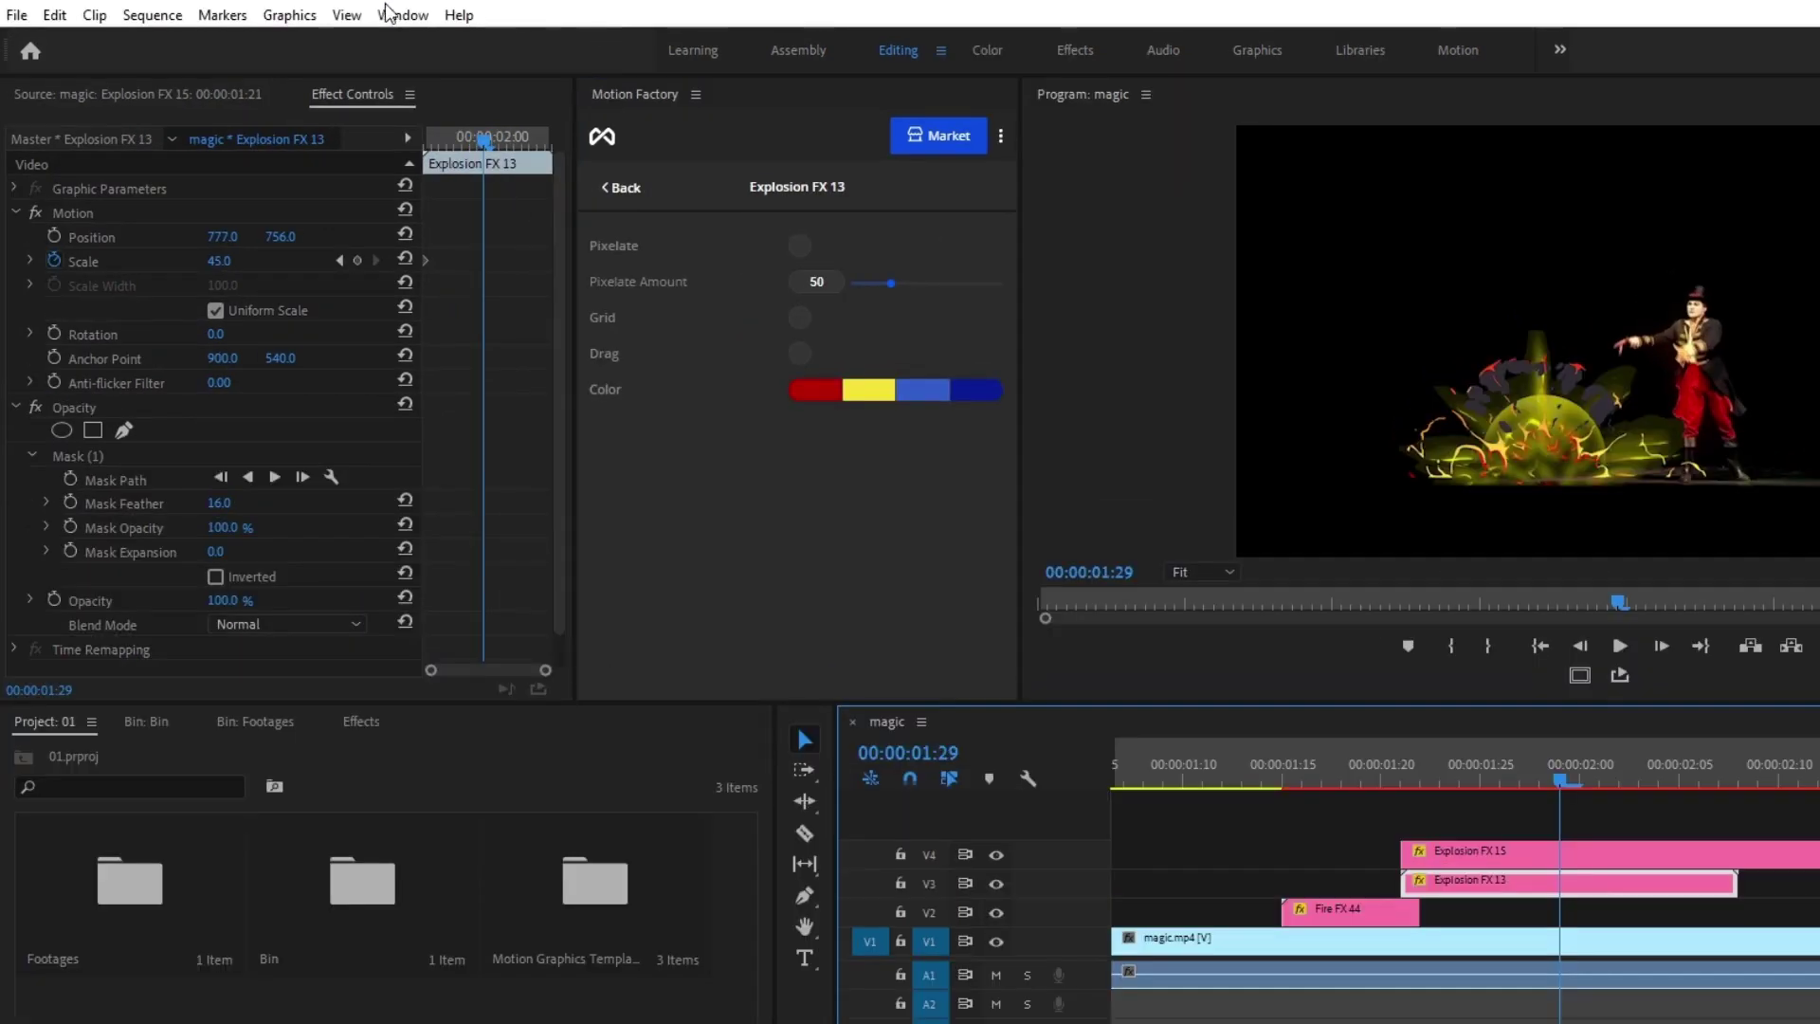
pyautogui.click(388, 13)
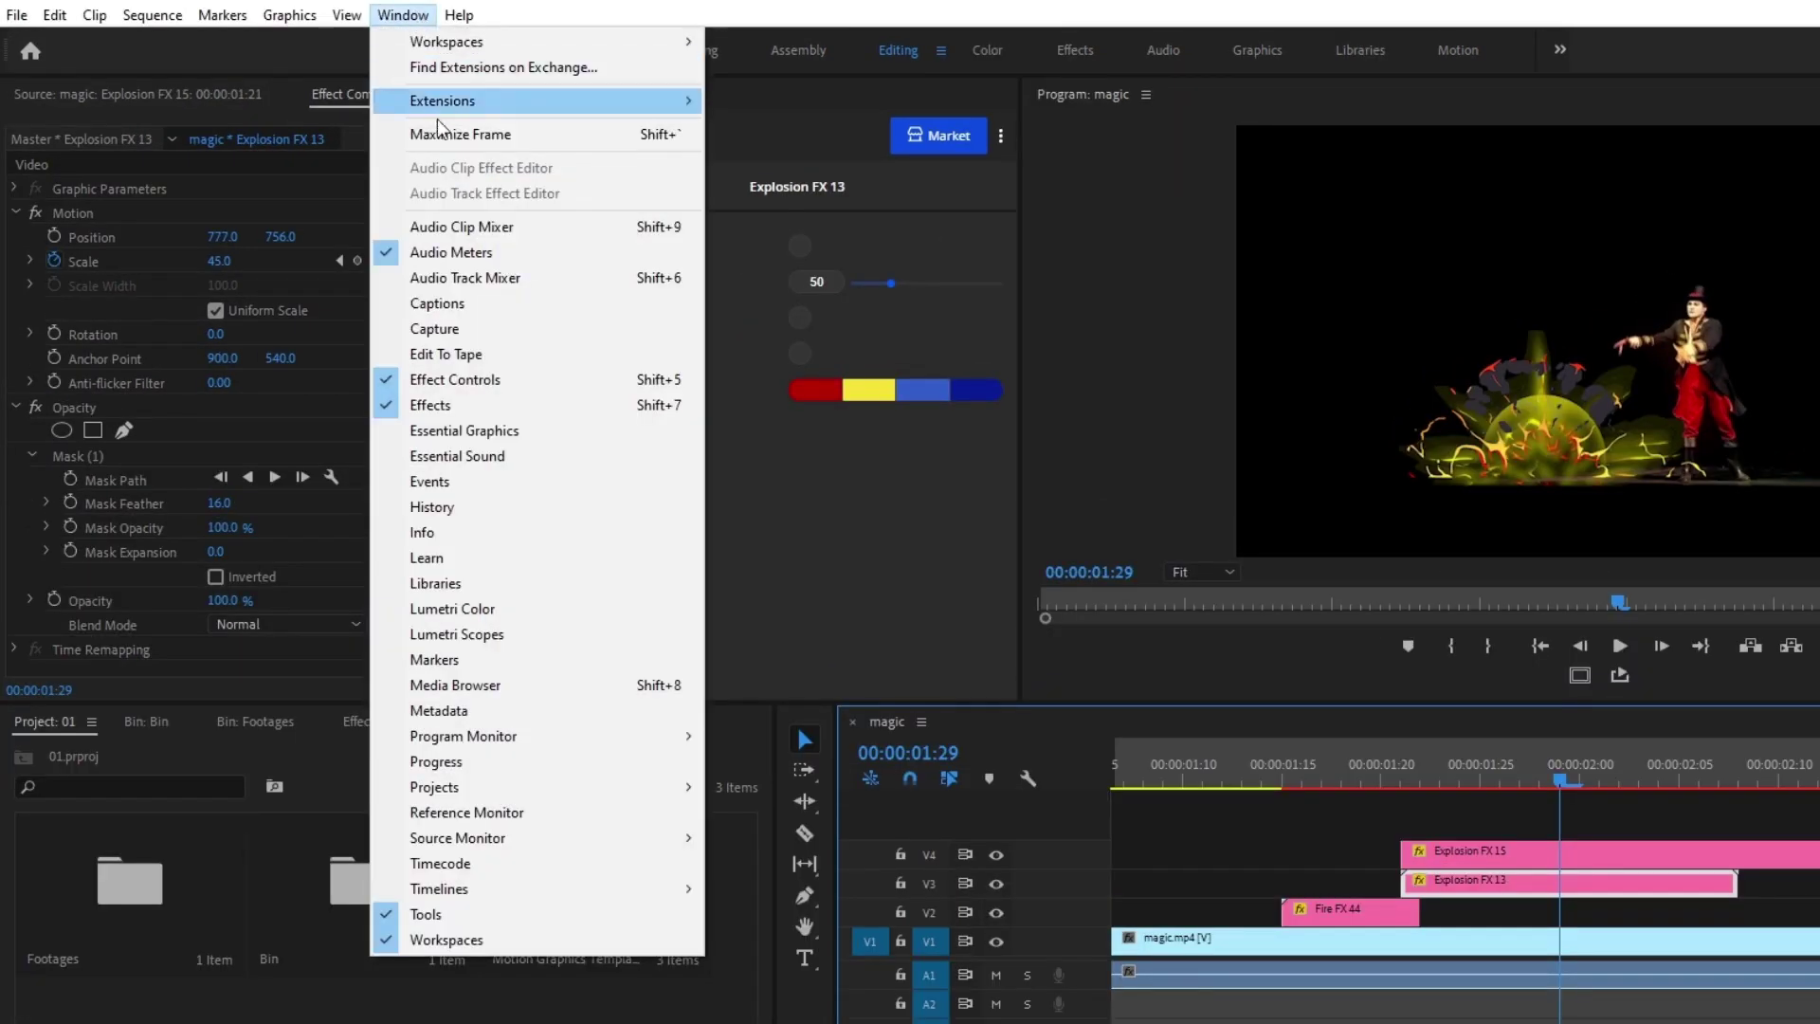
pyautogui.click(486, 432)
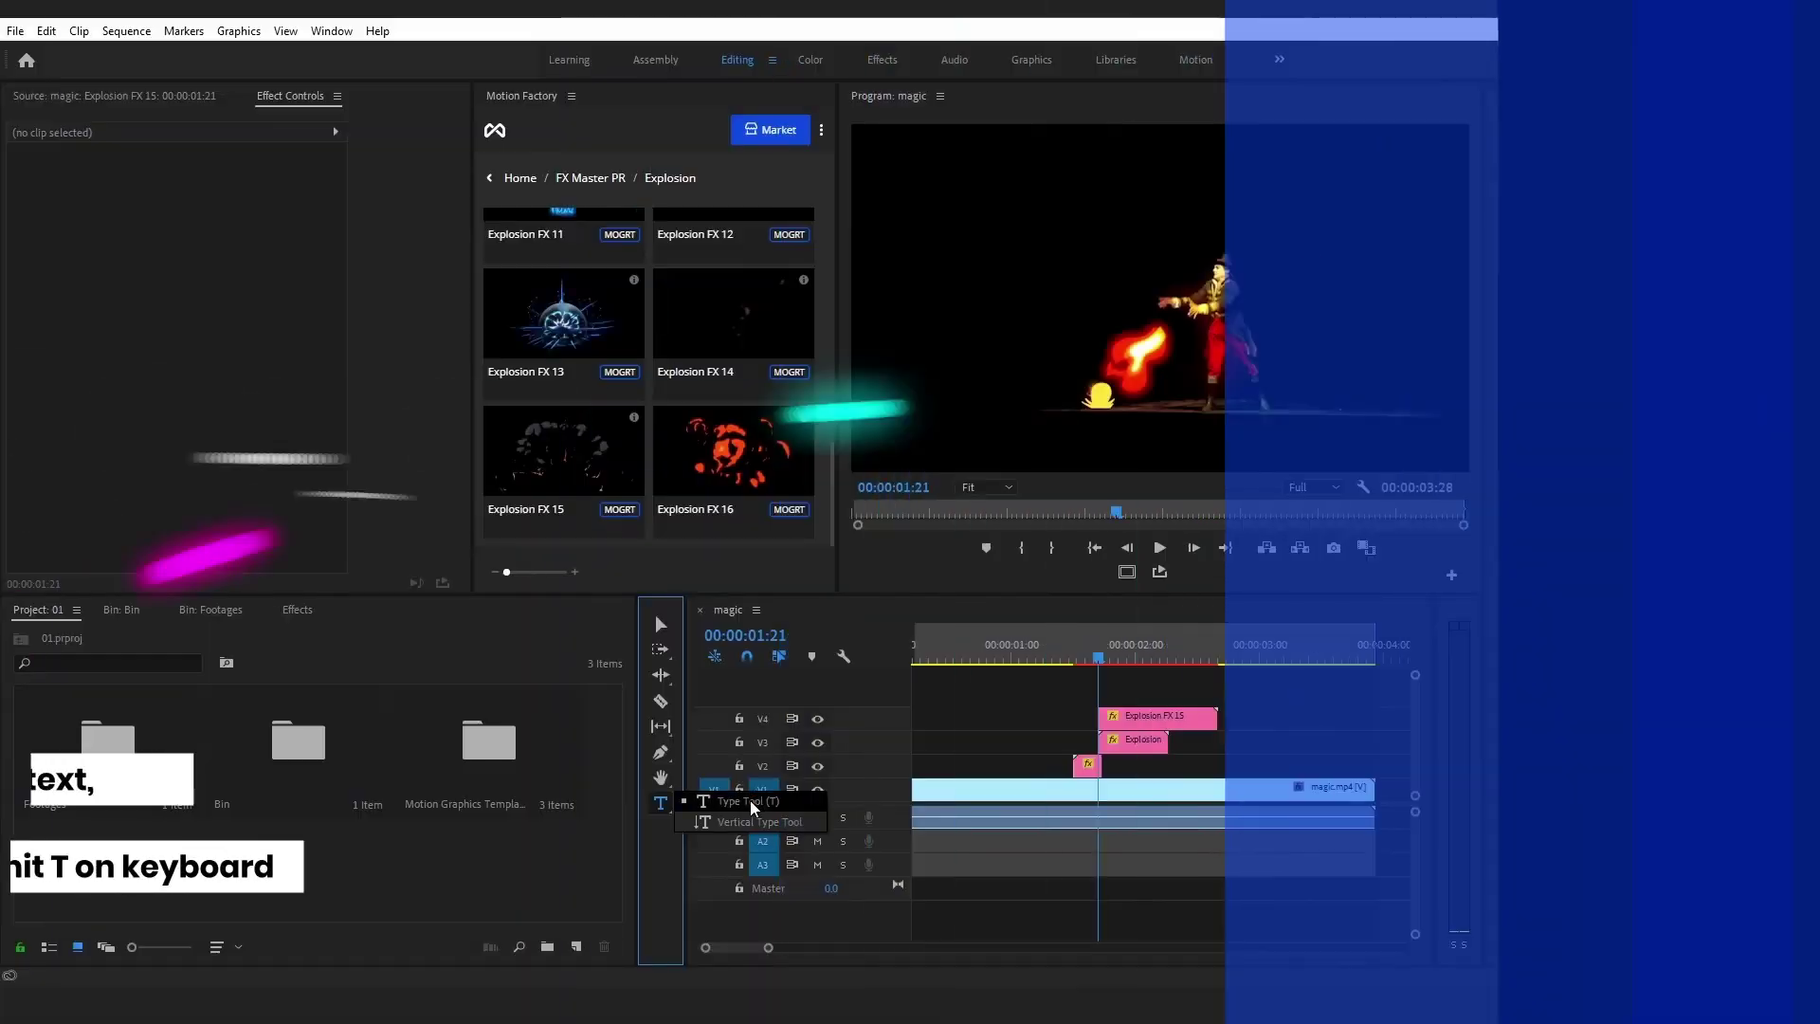
# - Type a 'FX MASTER' text title at the centre of the Program monitor
pyautogui.click(749, 801)
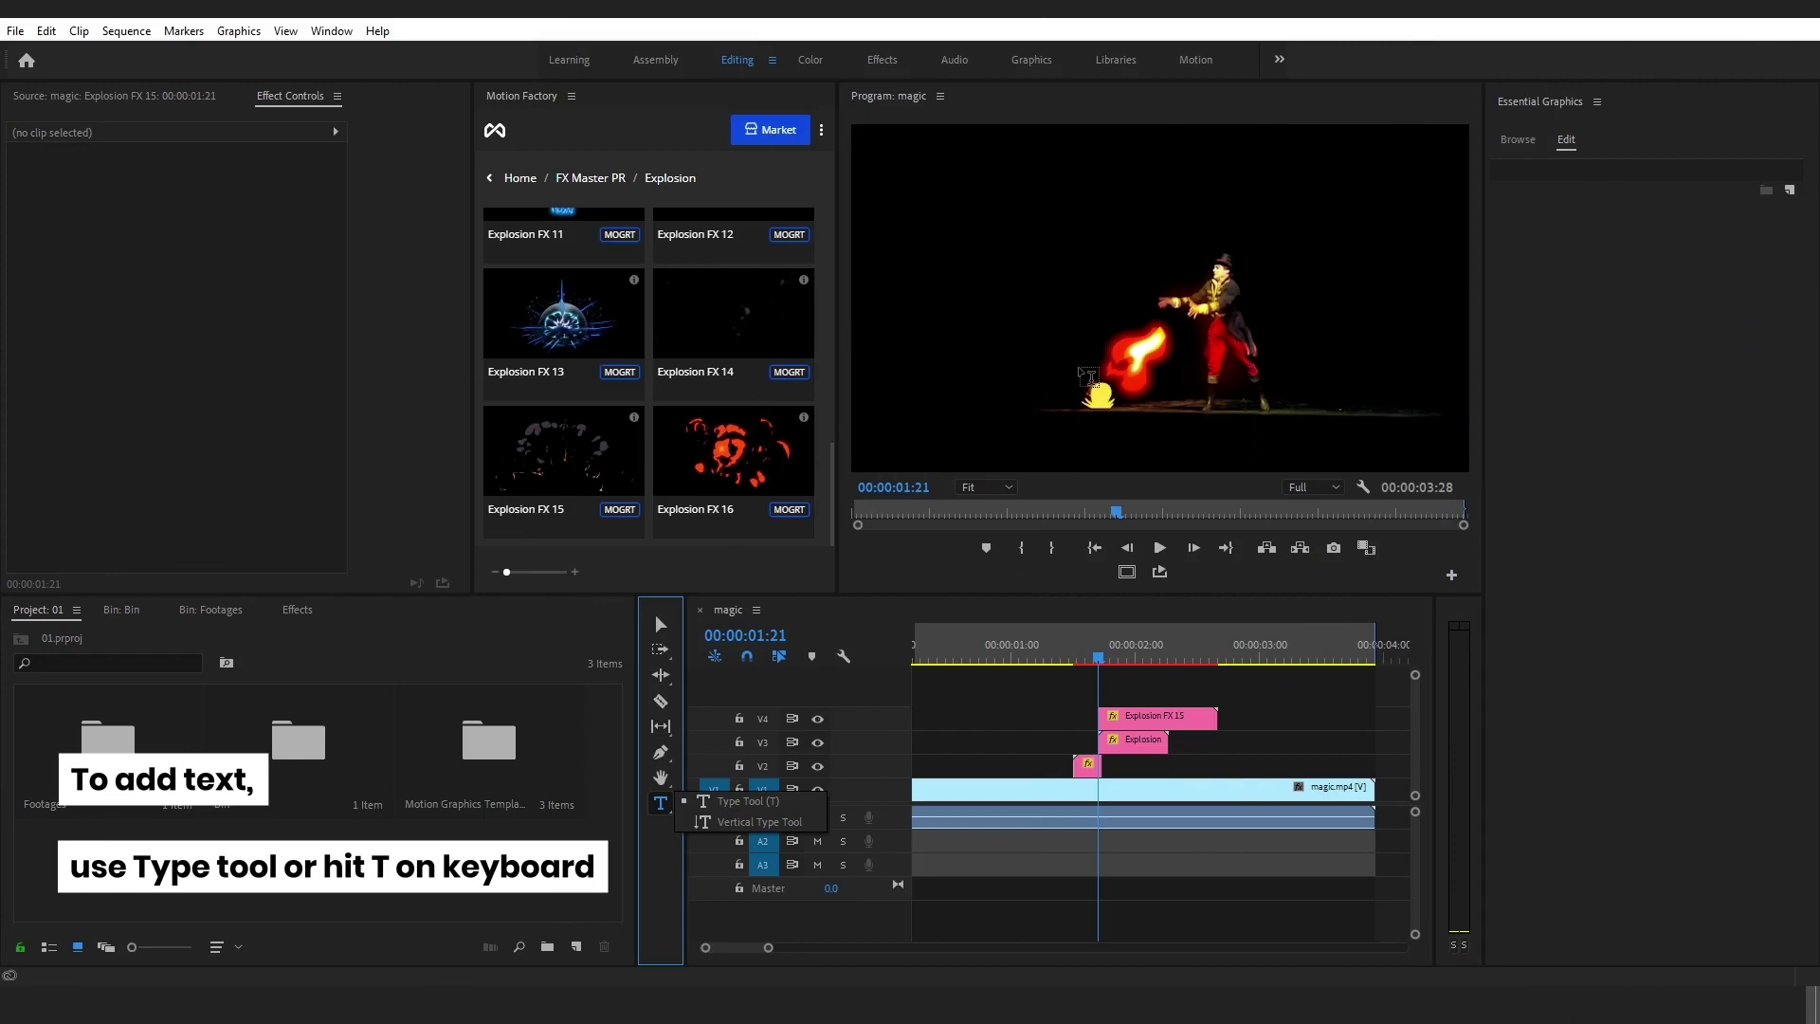
pyautogui.click(1072, 384)
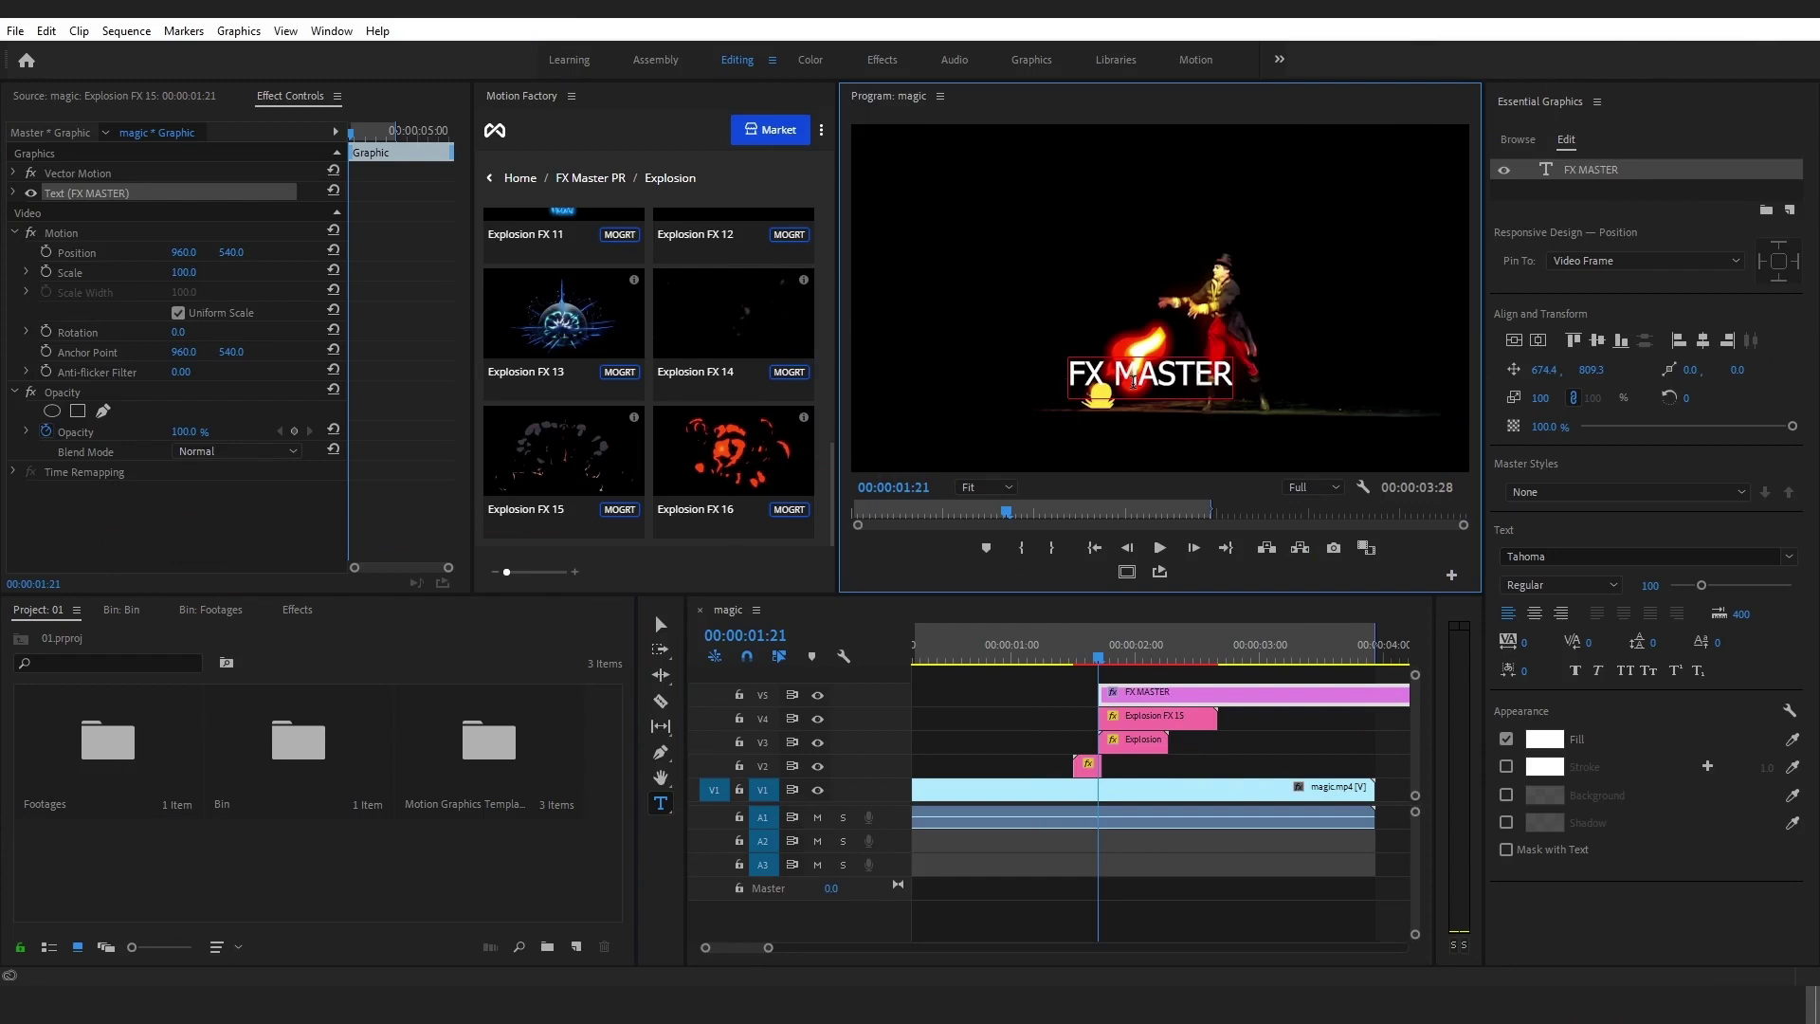
pyautogui.click(1217, 701)
# - Set the FX MASTER text layer's font to Poppins Black
pyautogui.click(1281, 741)
pyautogui.click(1258, 696)
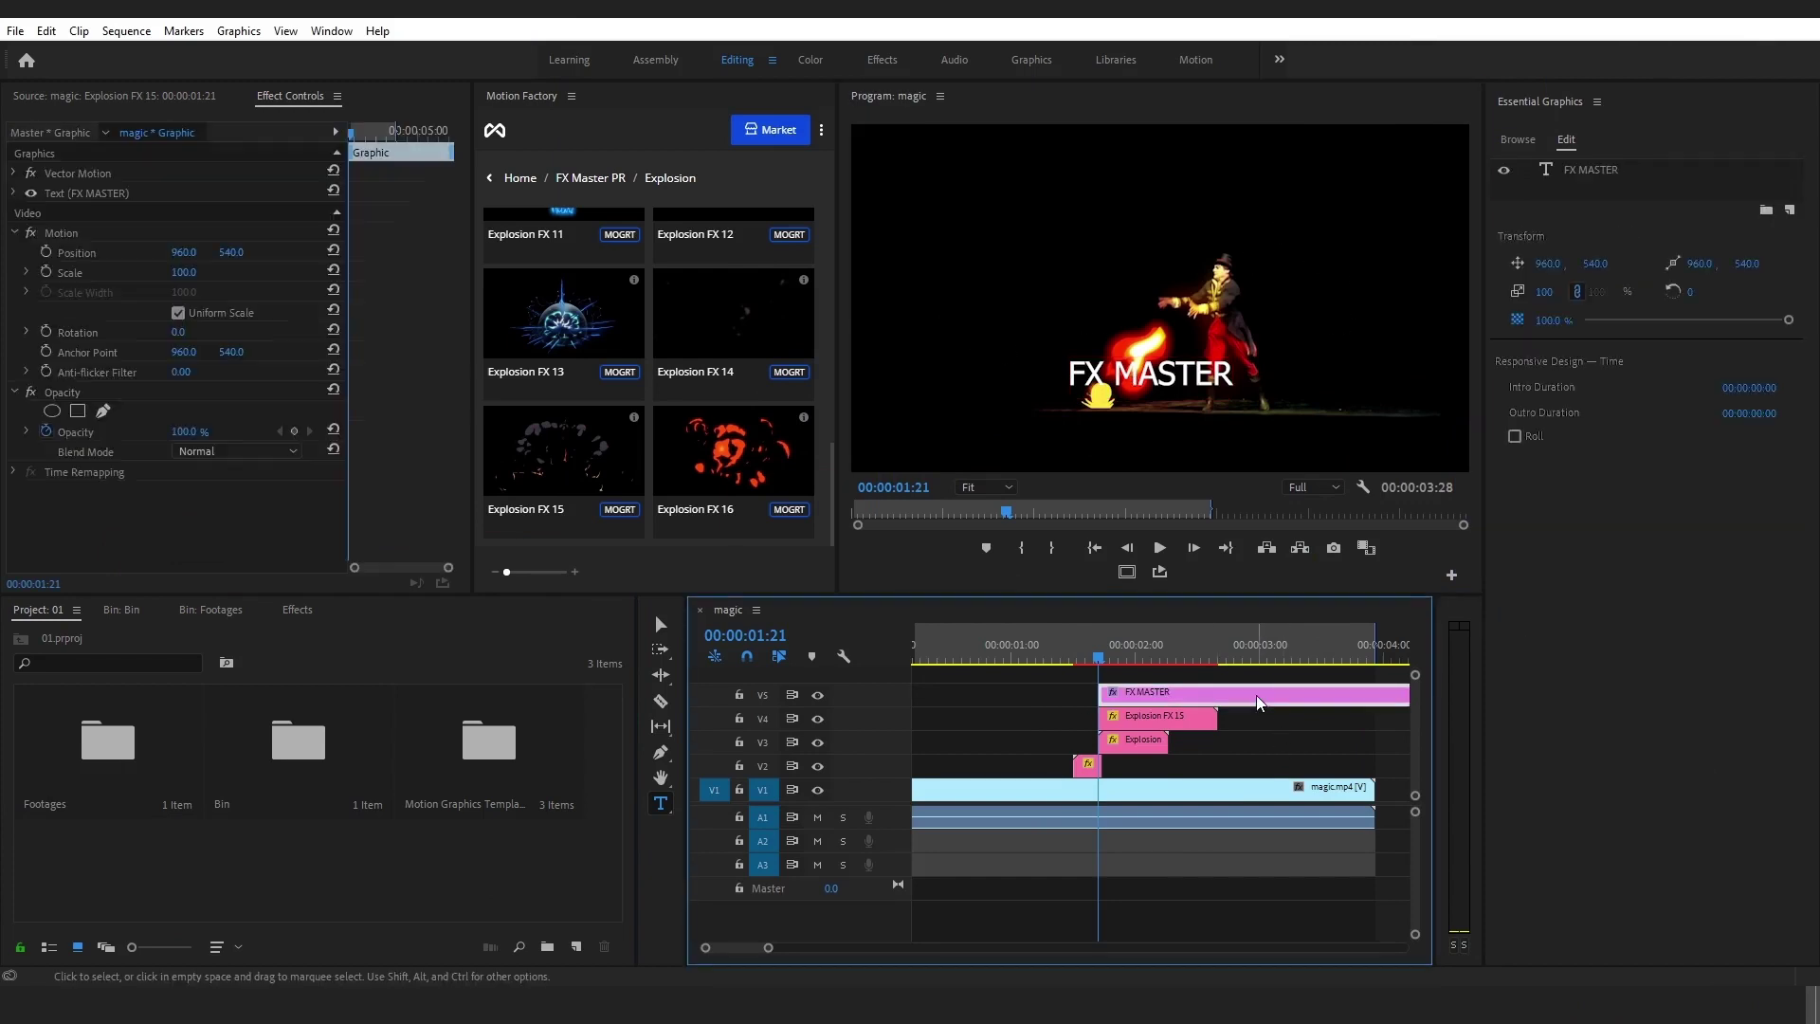
pyautogui.click(1589, 169)
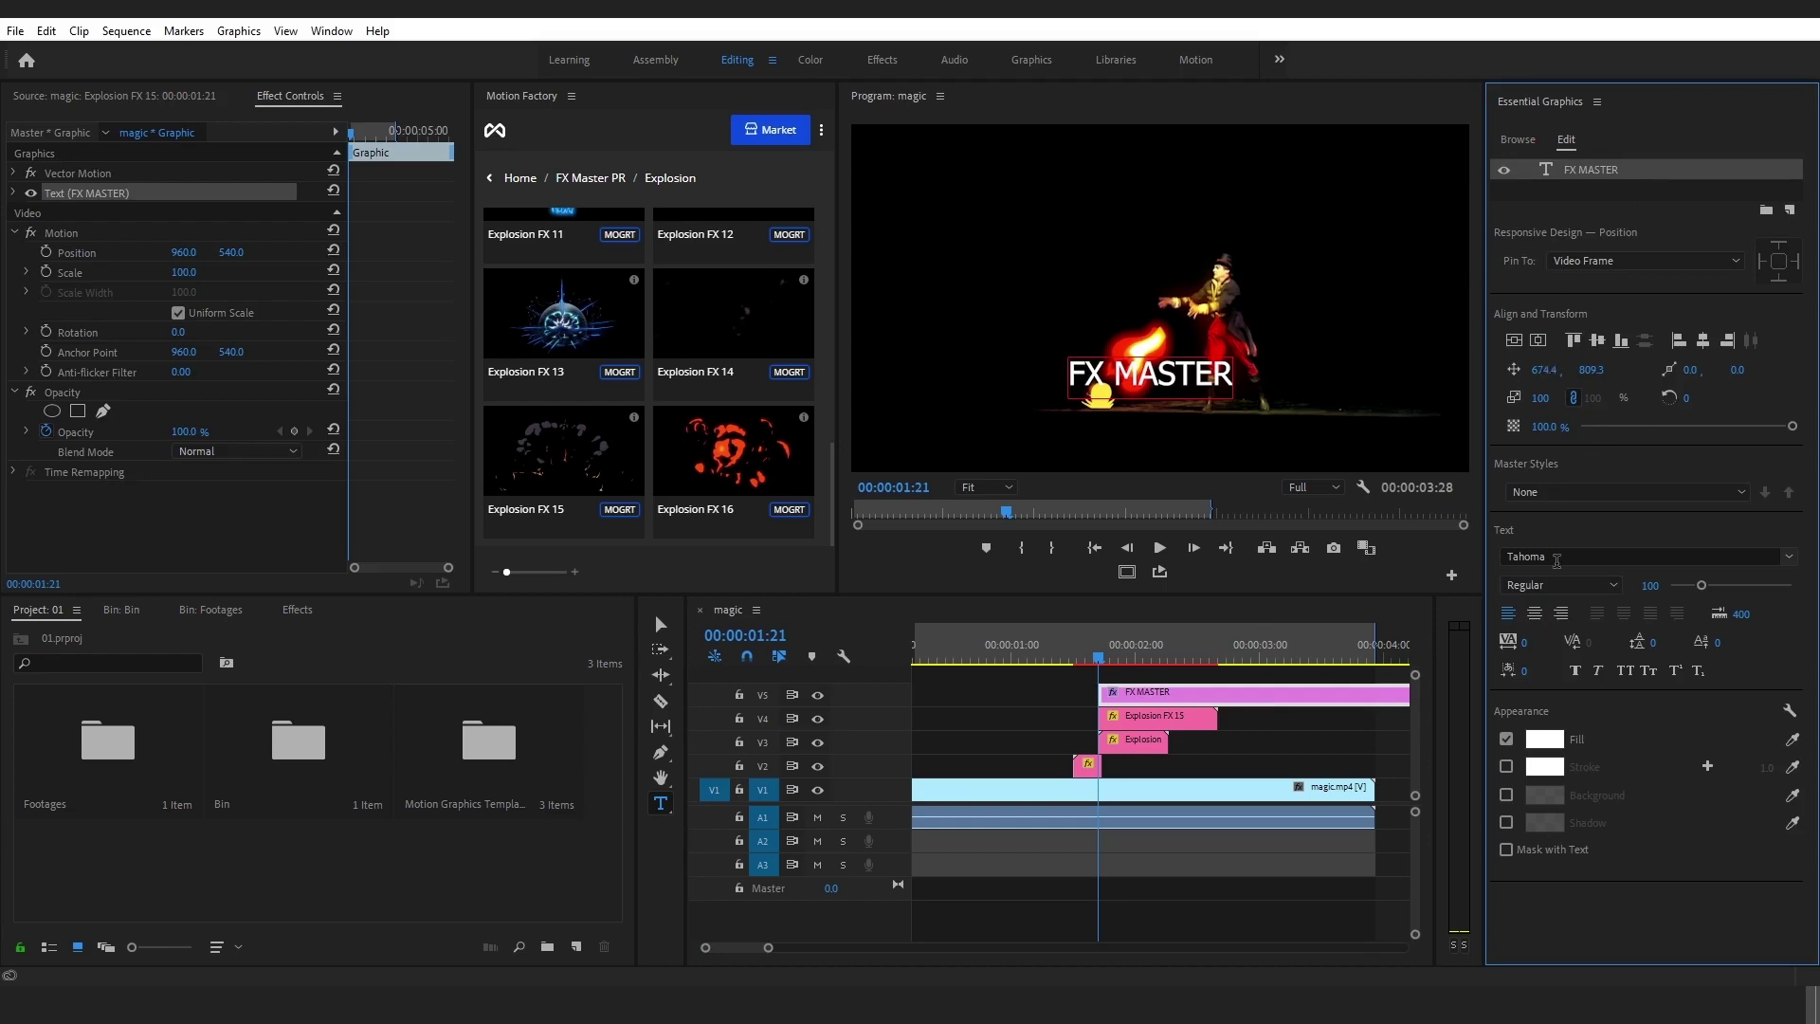
pyautogui.click(1556, 560)
pyautogui.write('pop')
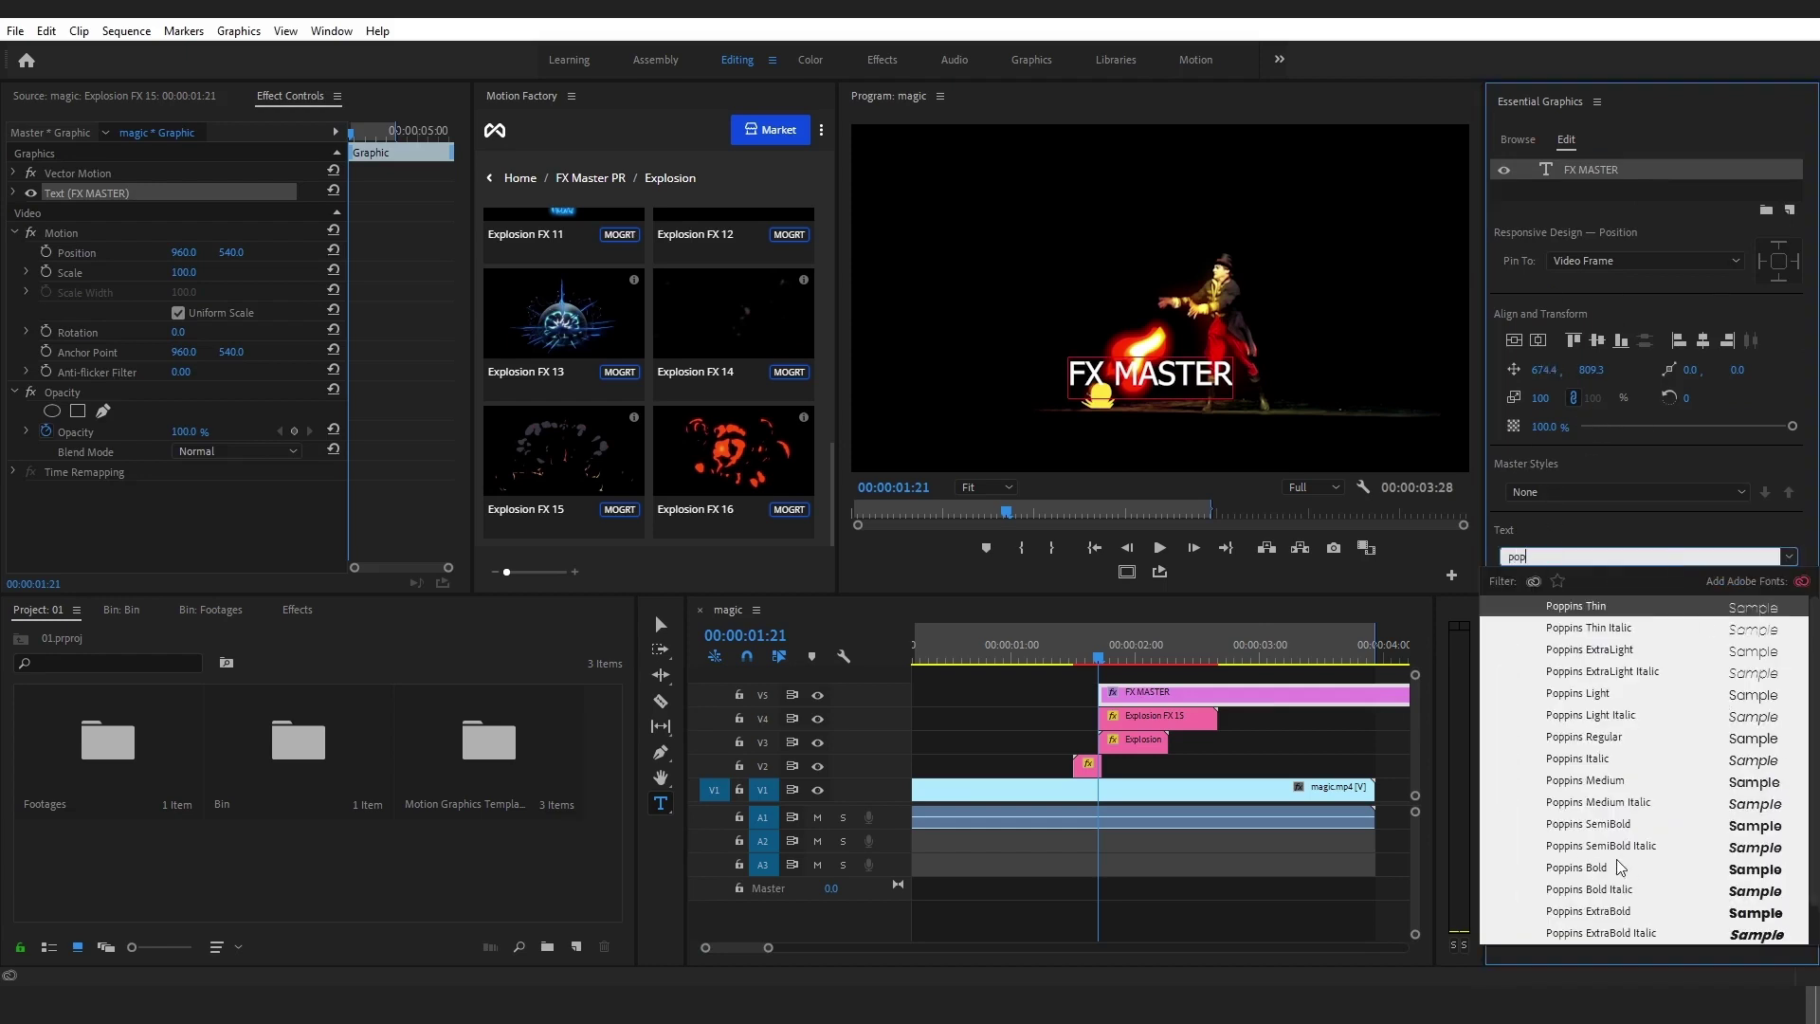
pyautogui.click(1595, 868)
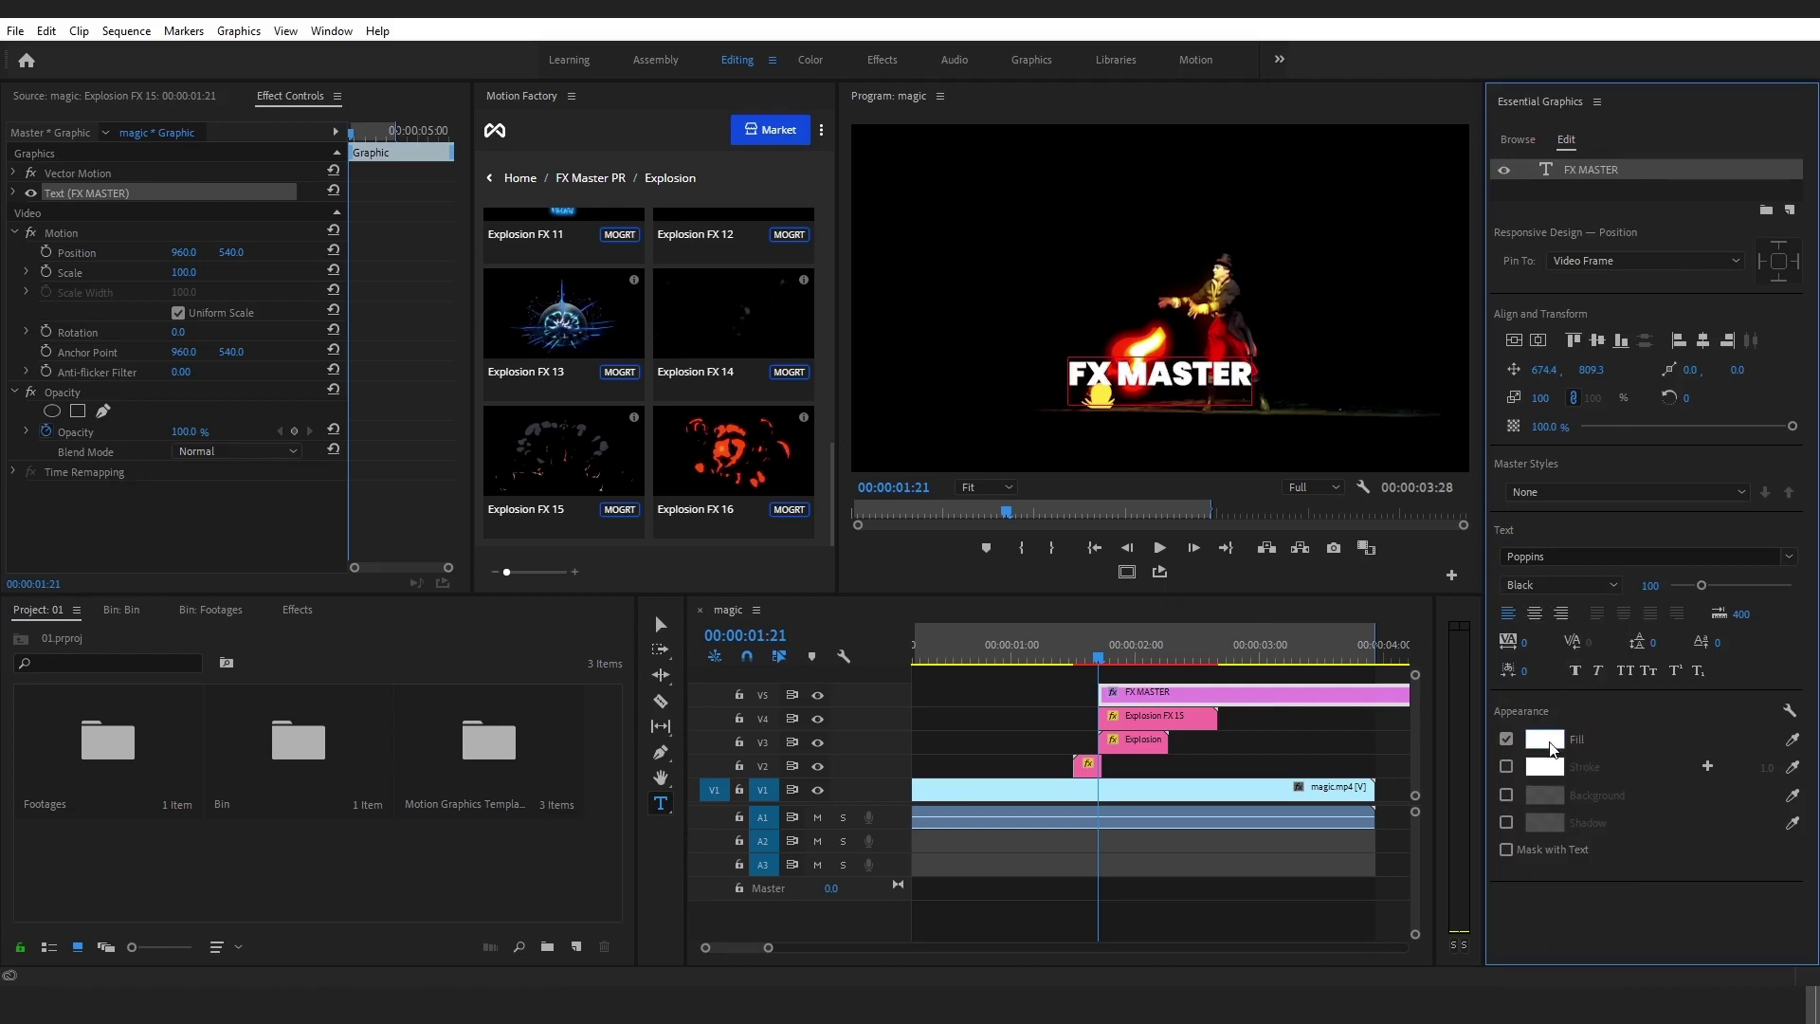
# - Give the title a white fill and centre-align the text
pyautogui.click(1547, 740)
pyautogui.click(810, 572)
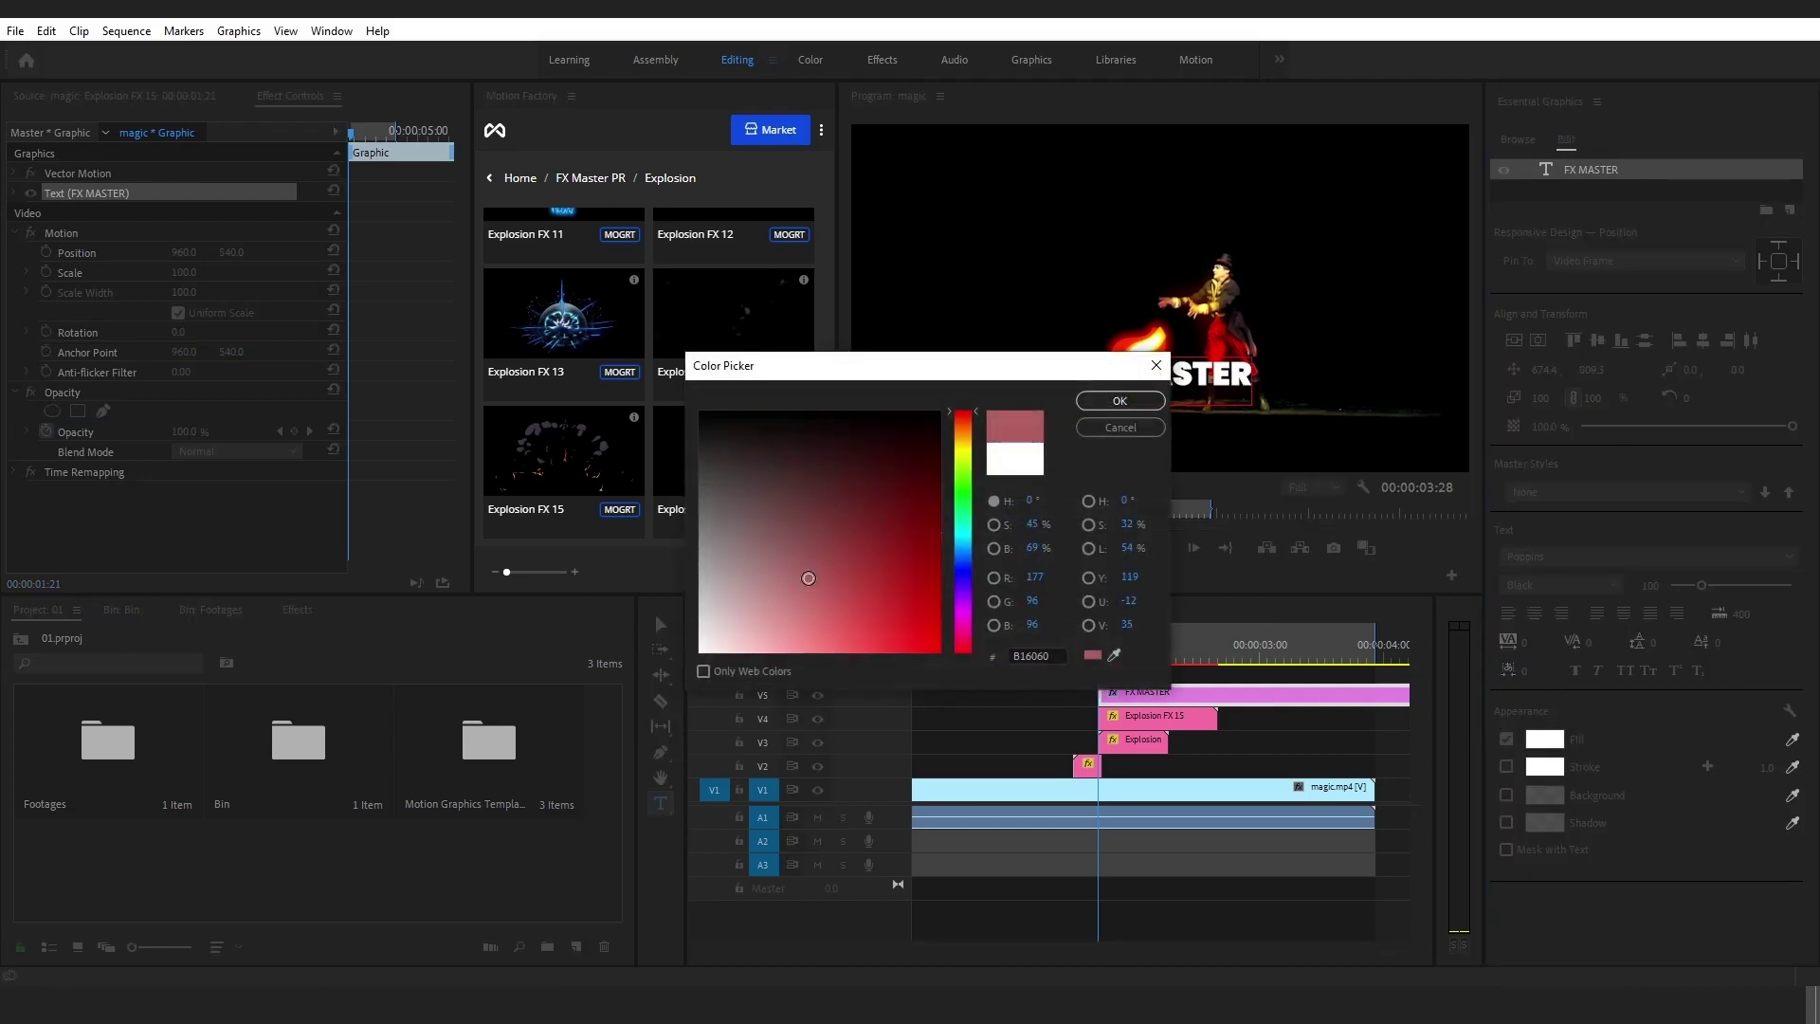
pyautogui.click(1120, 401)
pyautogui.click(1545, 739)
pyautogui.click(703, 410)
pyautogui.click(1120, 400)
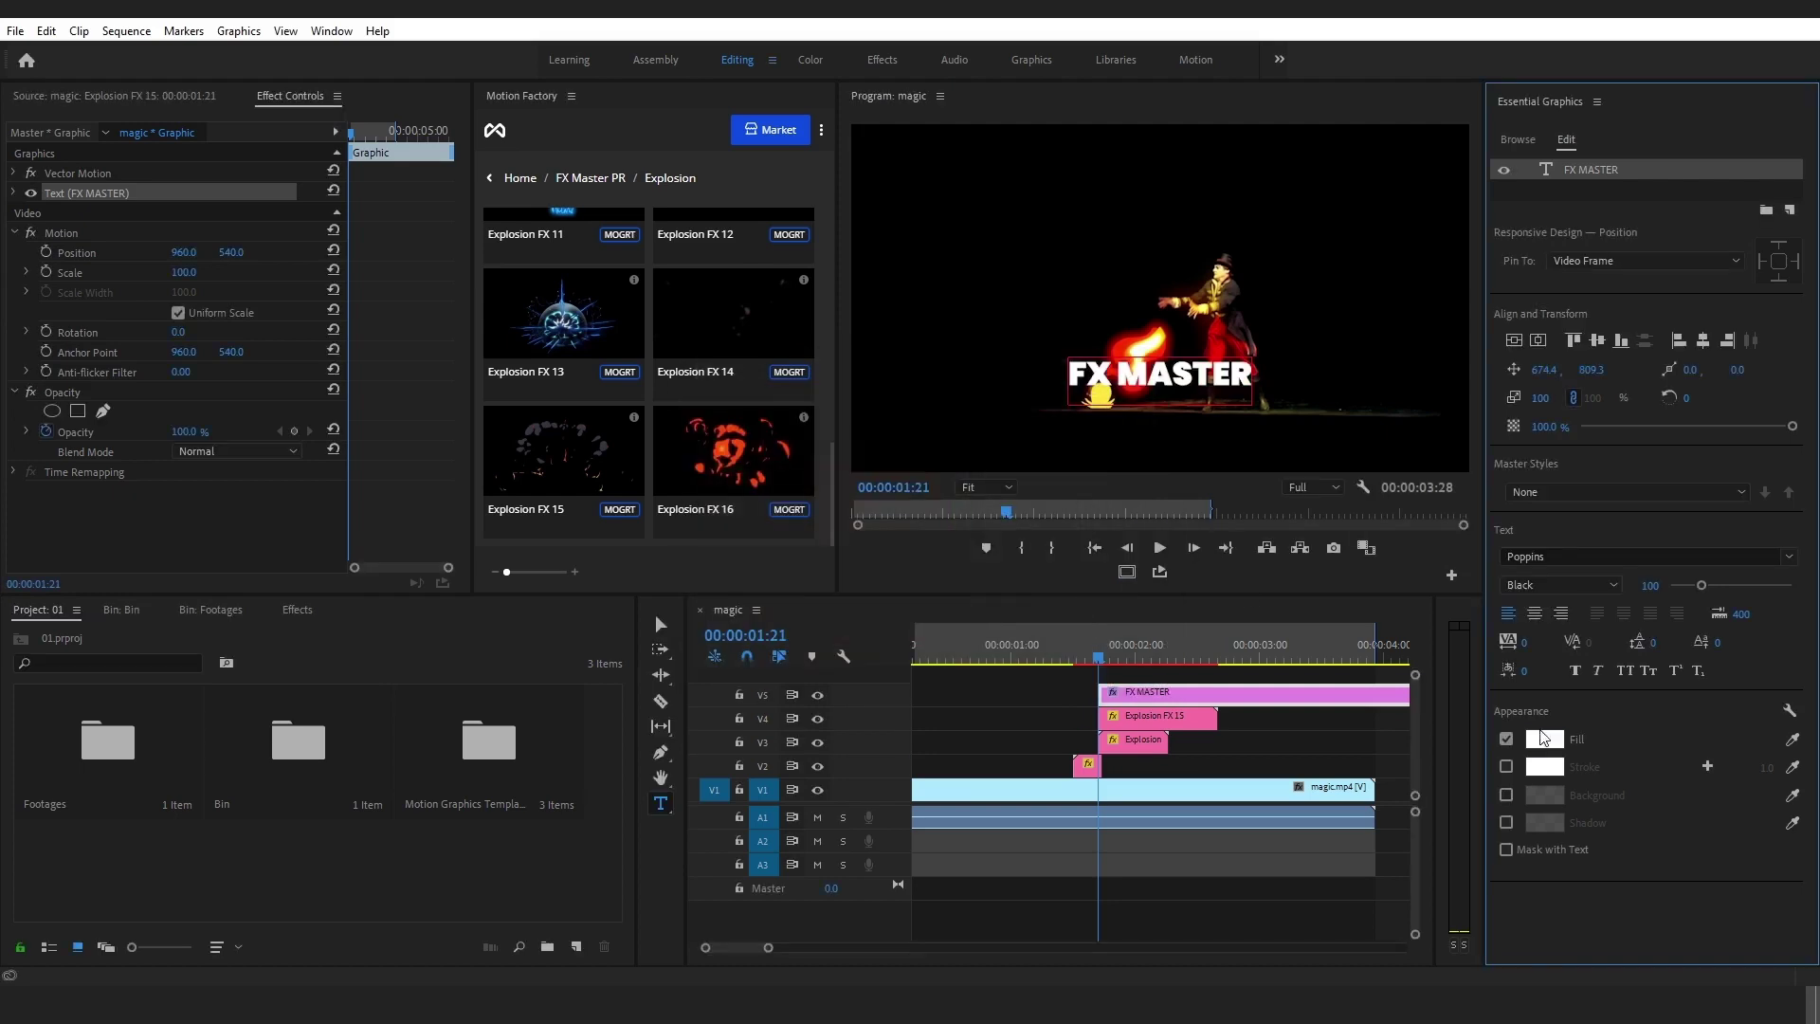
pyautogui.click(1536, 615)
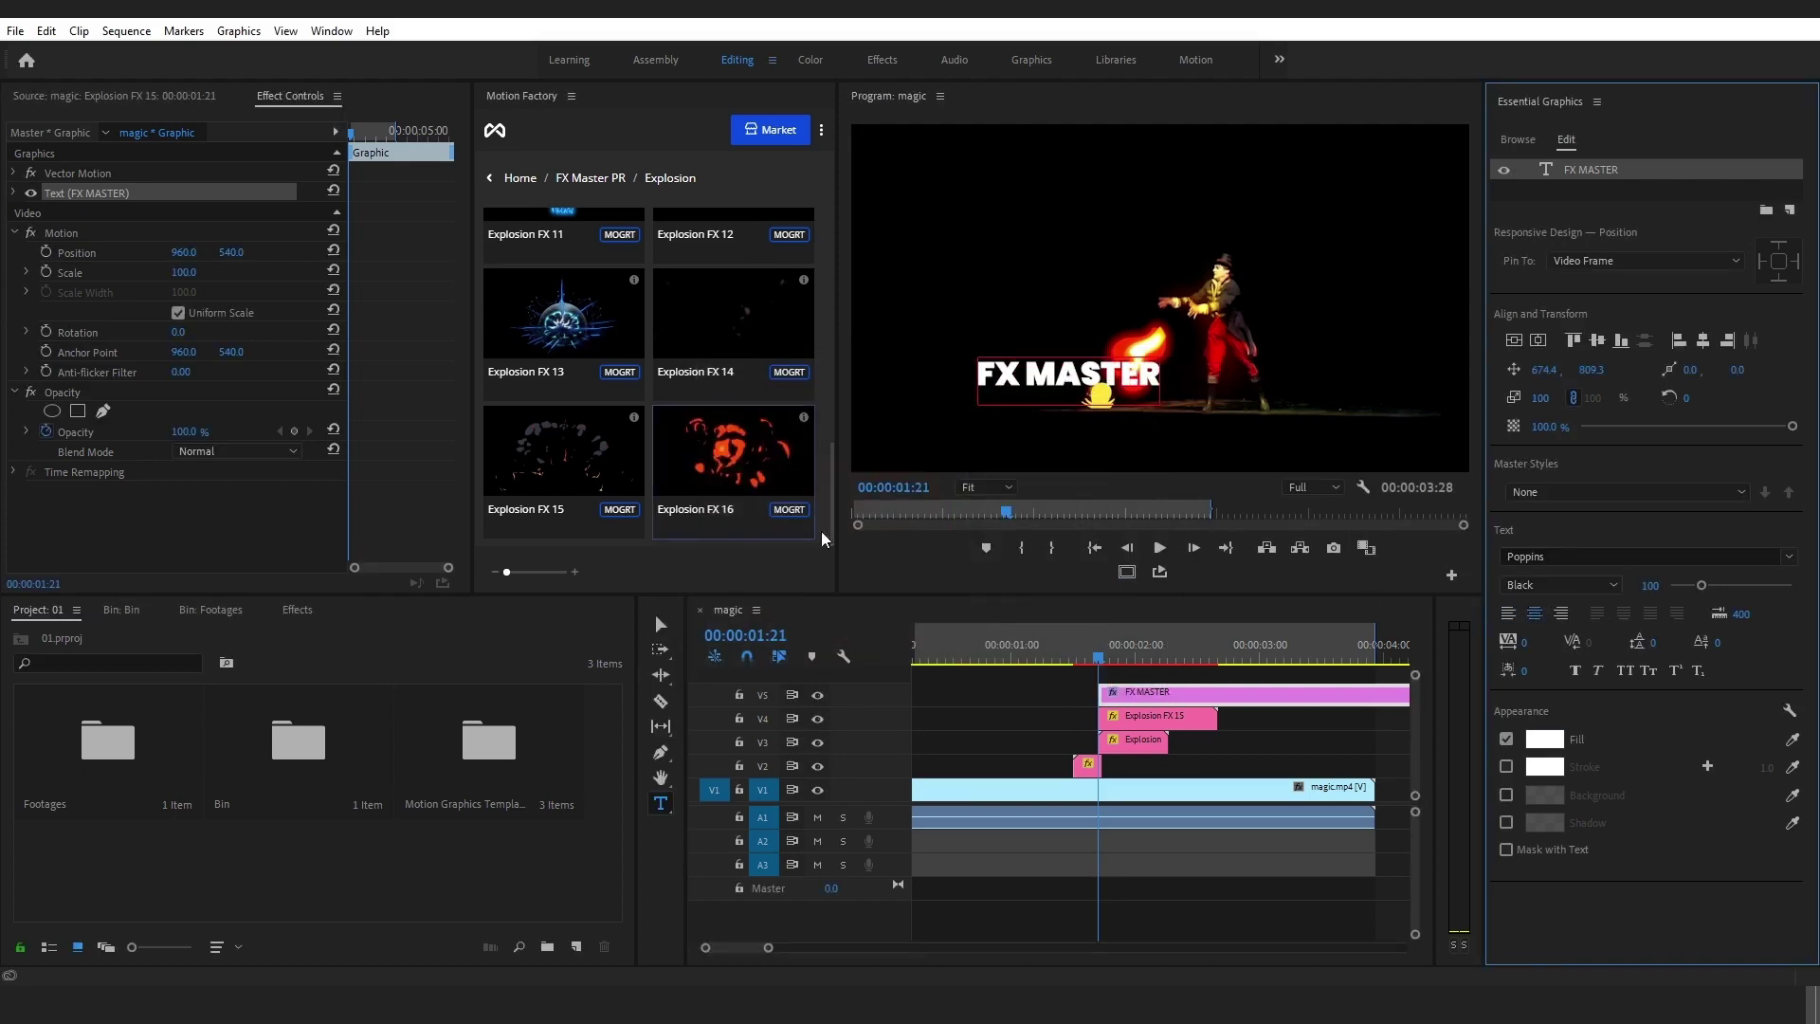
# - Shrink the FX MASTER title and shift it down-left in the frame
pyautogui.moveTo(178, 275)
pyautogui.mouseDown()
pyautogui.moveTo(194, 278)
pyautogui.moveTo(163, 283)
pyautogui.moveTo(201, 282)
pyautogui.mouseUp()
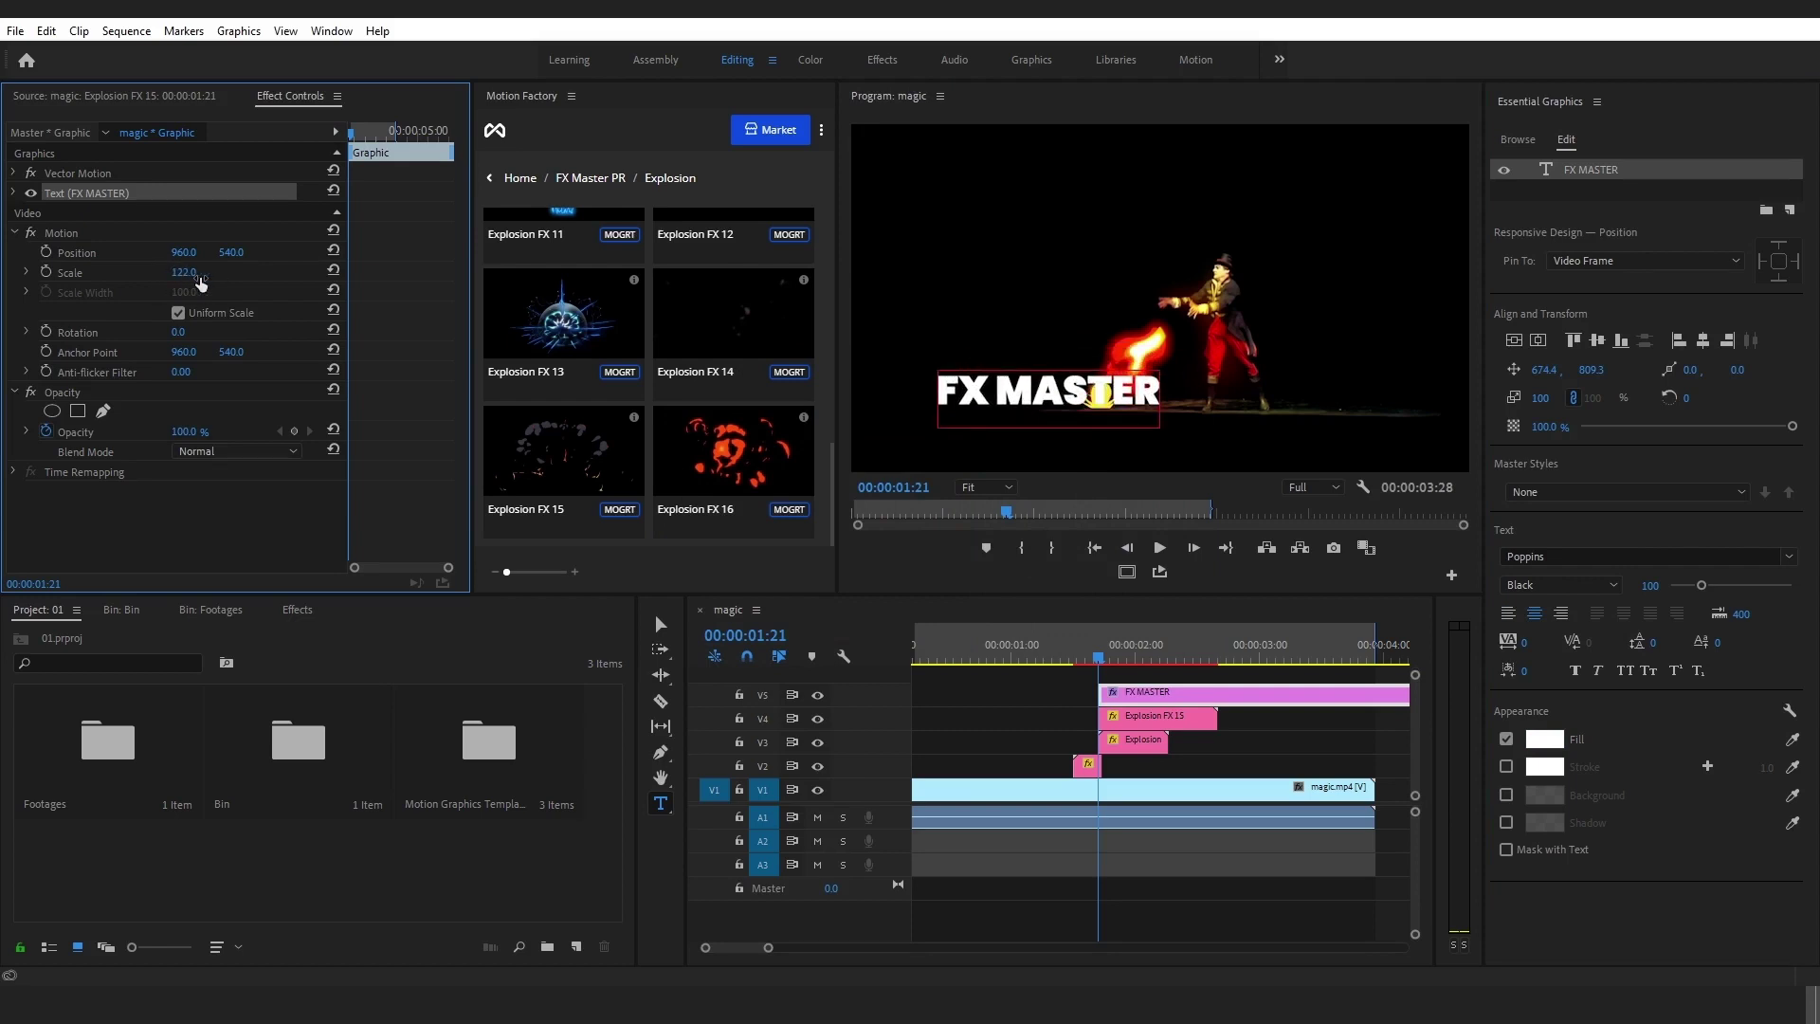
pyautogui.moveTo(184, 352); pyautogui.dragTo(147, 364)
pyautogui.moveTo(184, 273); pyautogui.dragTo(86, 254)
pyautogui.moveTo(231, 253); pyautogui.dragTo(474, 250)
pyautogui.moveTo(178, 273); pyautogui.dragTo(168, 275)
# - Split the title clip where the footage ends and delete the leftover piece
pyautogui.click(1220, 652)
pyautogui.scroll(-3, 1219, 711)
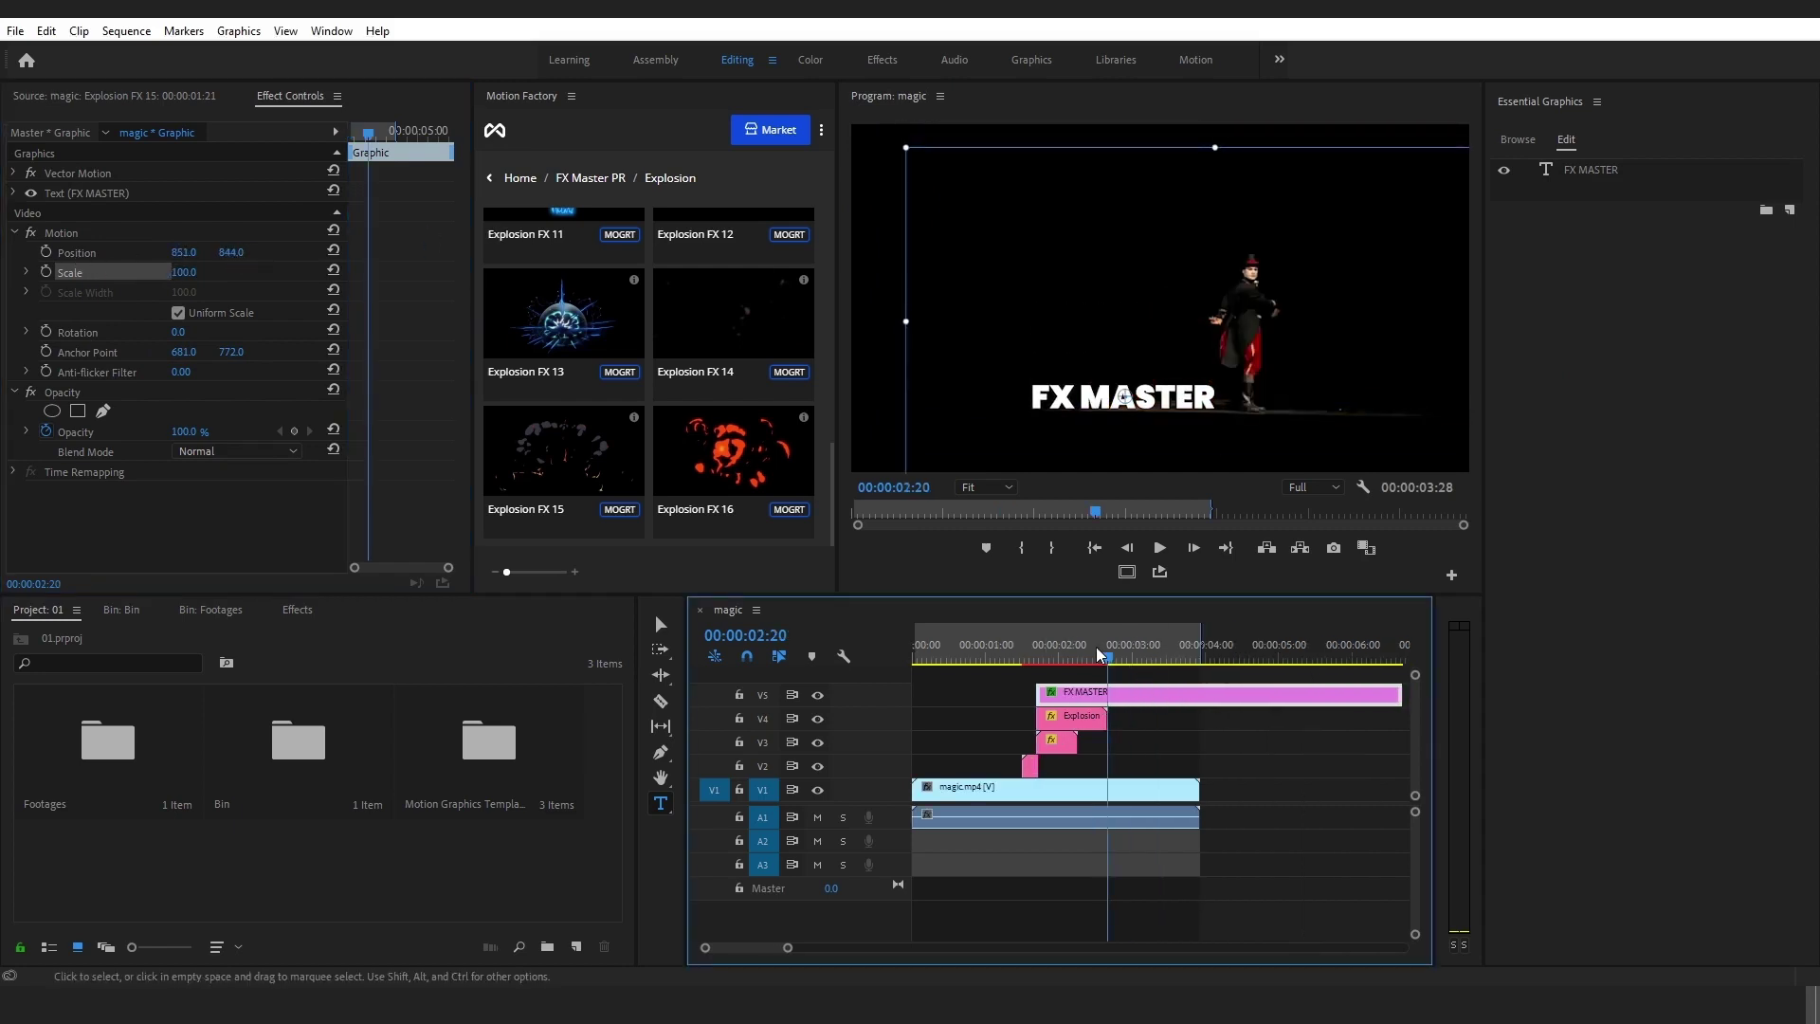
pyautogui.moveTo(1103, 656); pyautogui.dragTo(1200, 656)
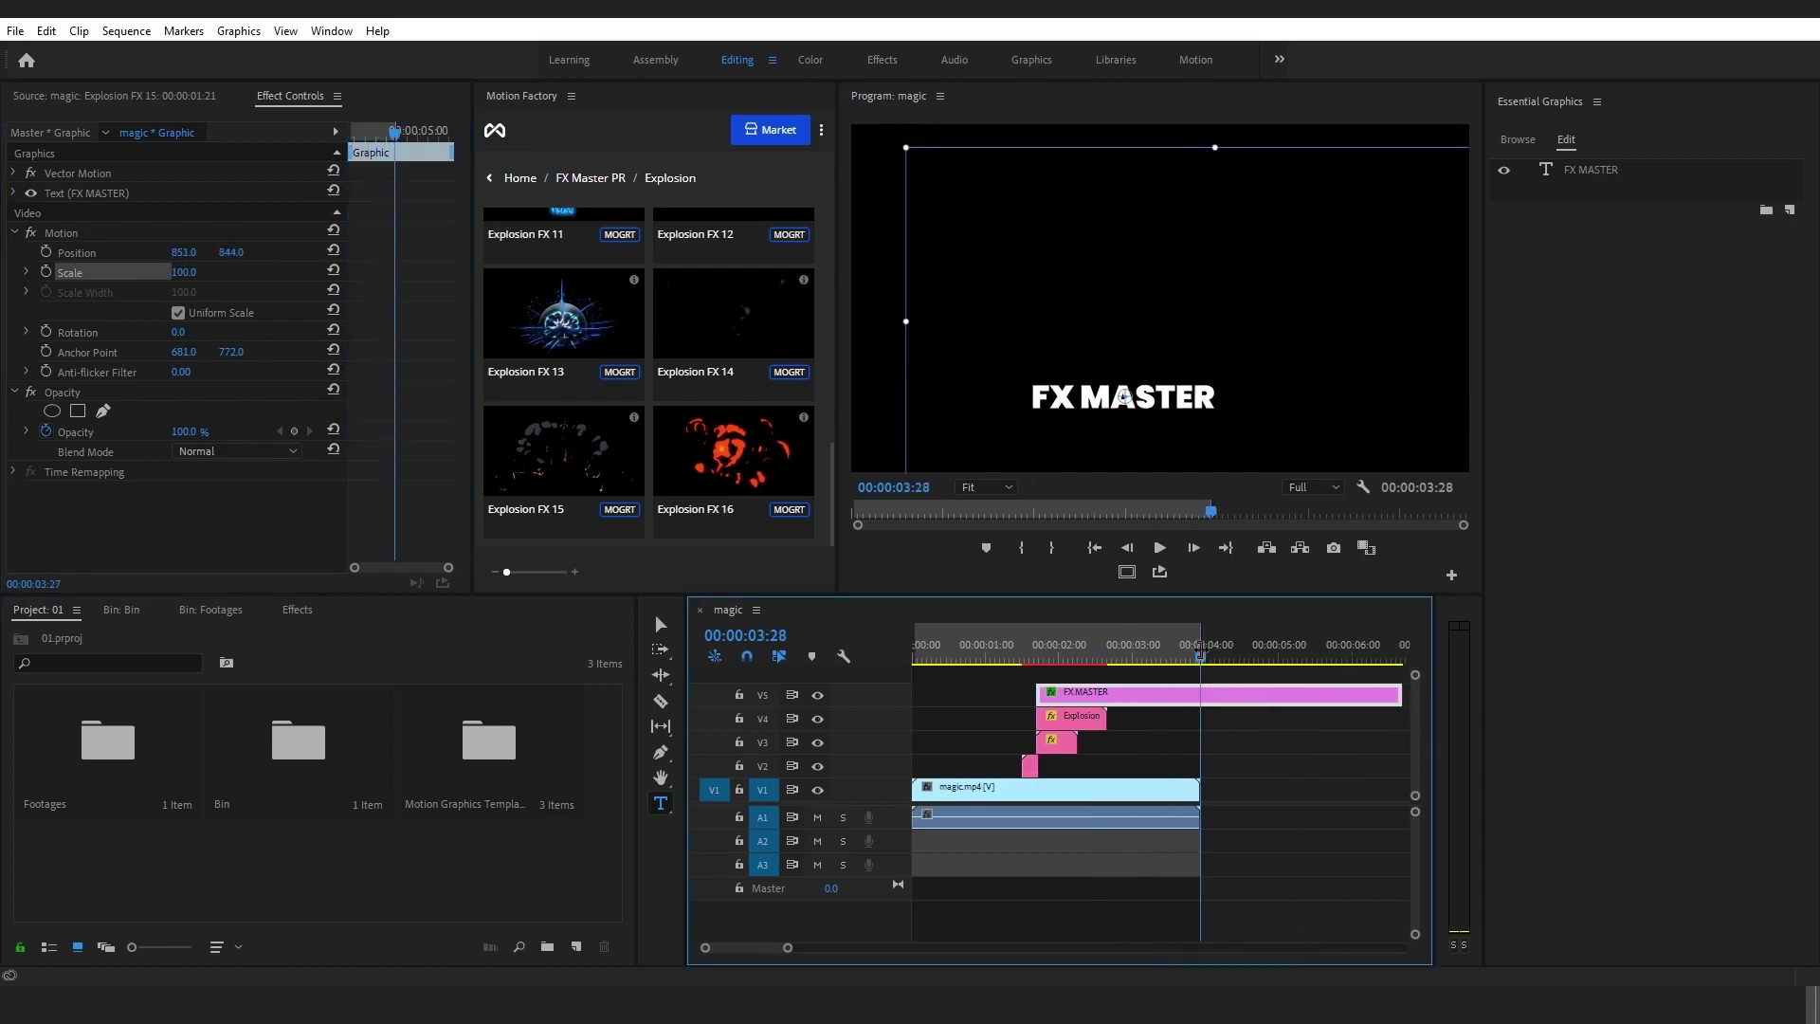
pyautogui.hotkey('ctrl', 'k')
pyautogui.click(1220, 699)
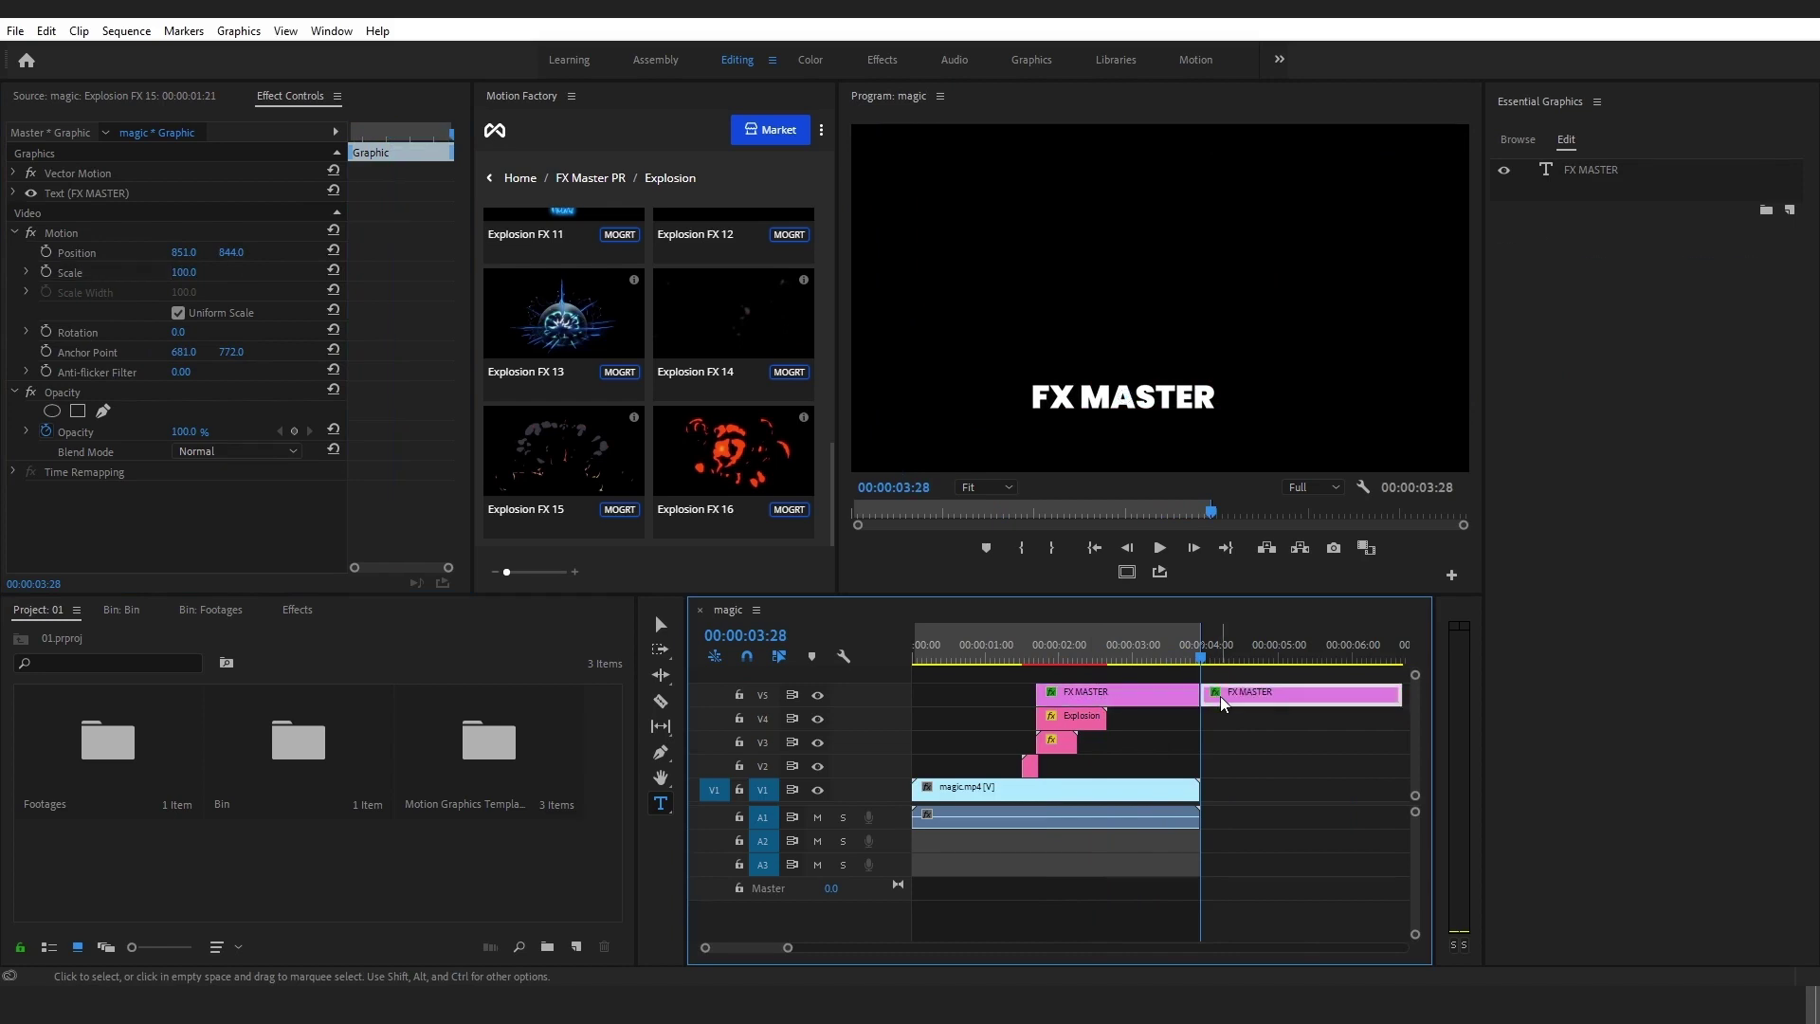
pyautogui.press('Delete')
pyautogui.click(1105, 700)
# - Put the FX MASTER clip on V3, moving both explosion clips up to V4 and V5
pyautogui.scroll(2, 1070, 701)
pyautogui.moveTo(1055, 699); pyautogui.dragTo(1072, 763)
pyautogui.click(1046, 741)
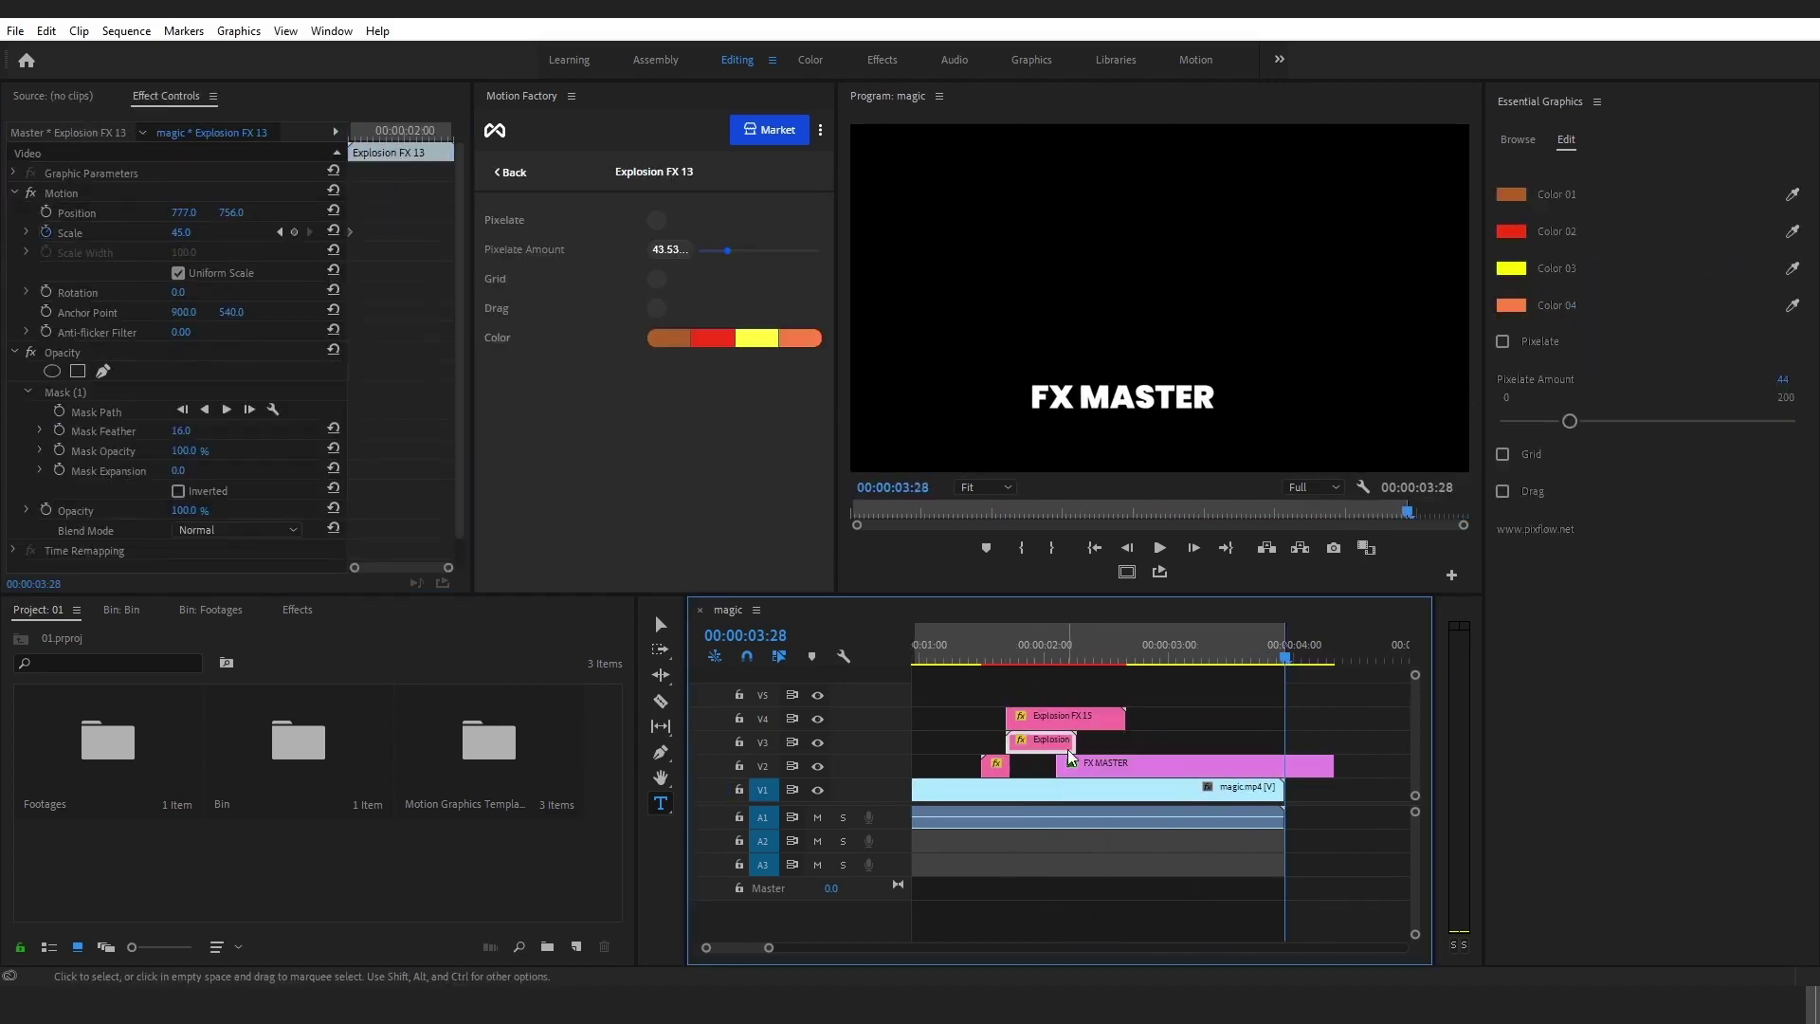
pyautogui.moveTo(1032, 724)
pyautogui.mouseDown()
pyautogui.moveTo(1034, 700)
pyautogui.moveTo(1082, 769)
pyautogui.moveTo(1035, 744)
pyautogui.mouseUp()
# - Hide the title and step frame by frame through the explosion from about 00:00:01:22
pyautogui.moveTo(992, 659); pyautogui.dragTo(1024, 663)
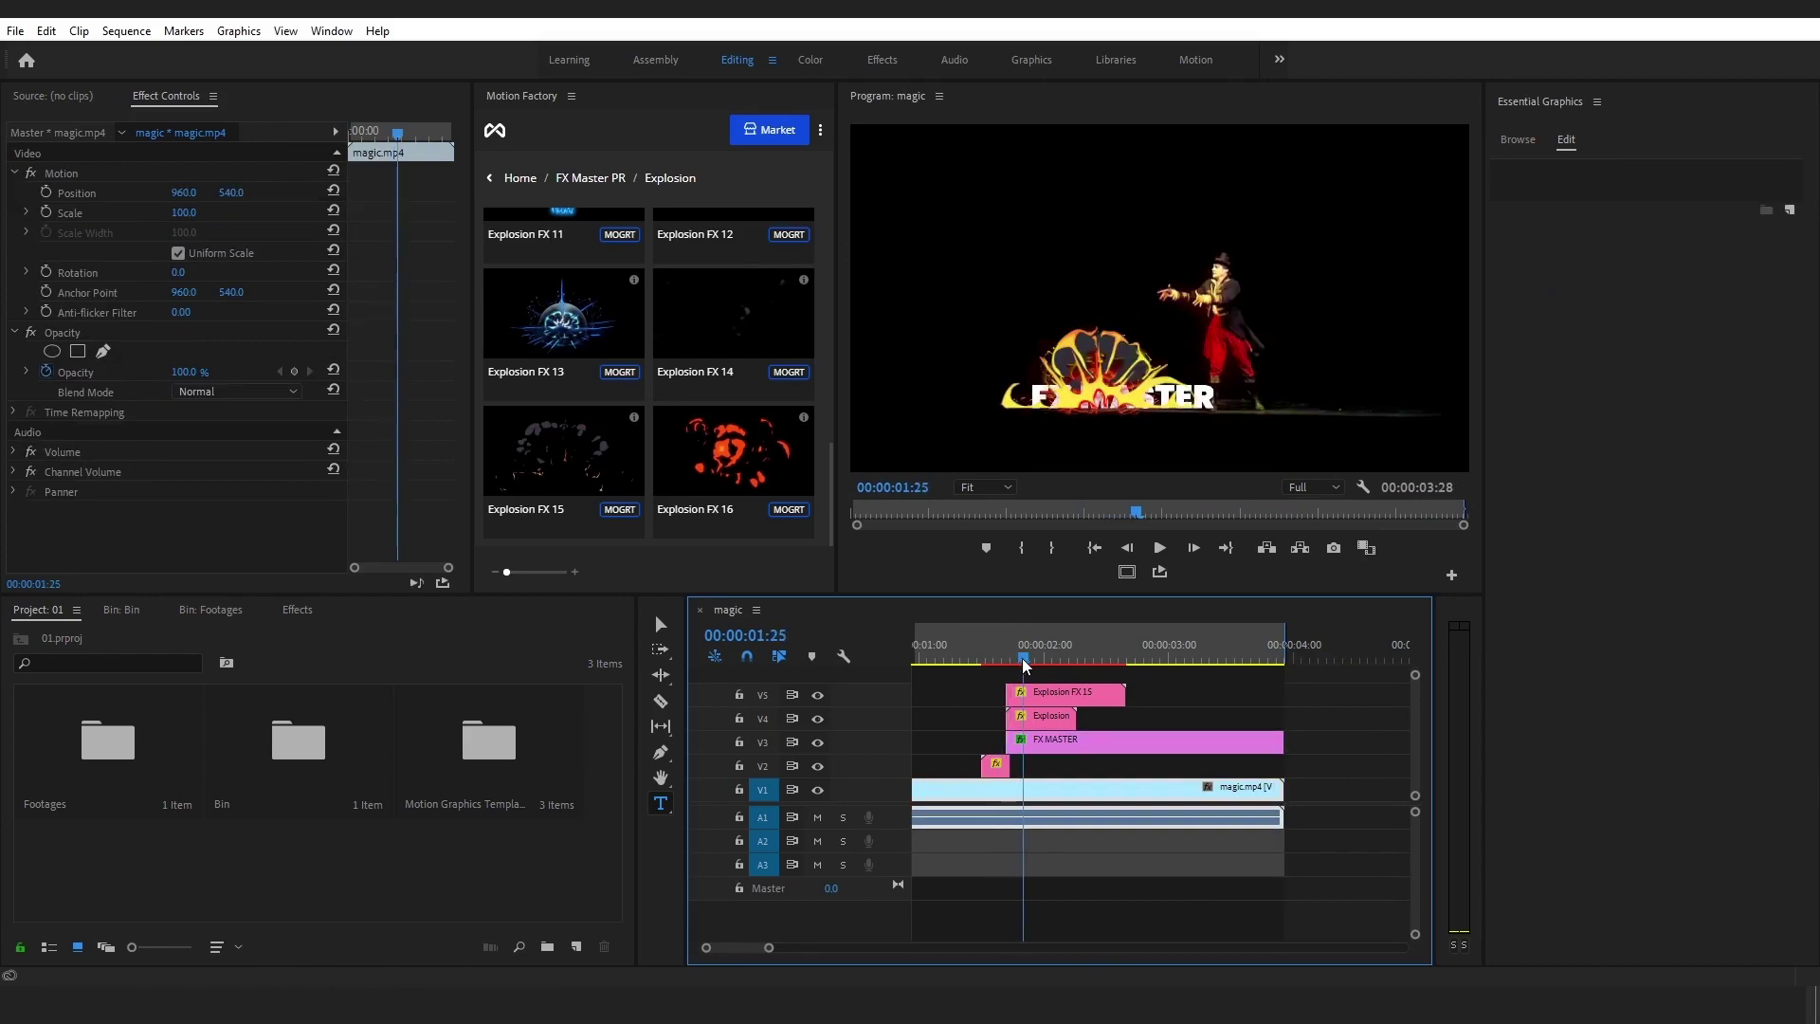
pyautogui.click(818, 742)
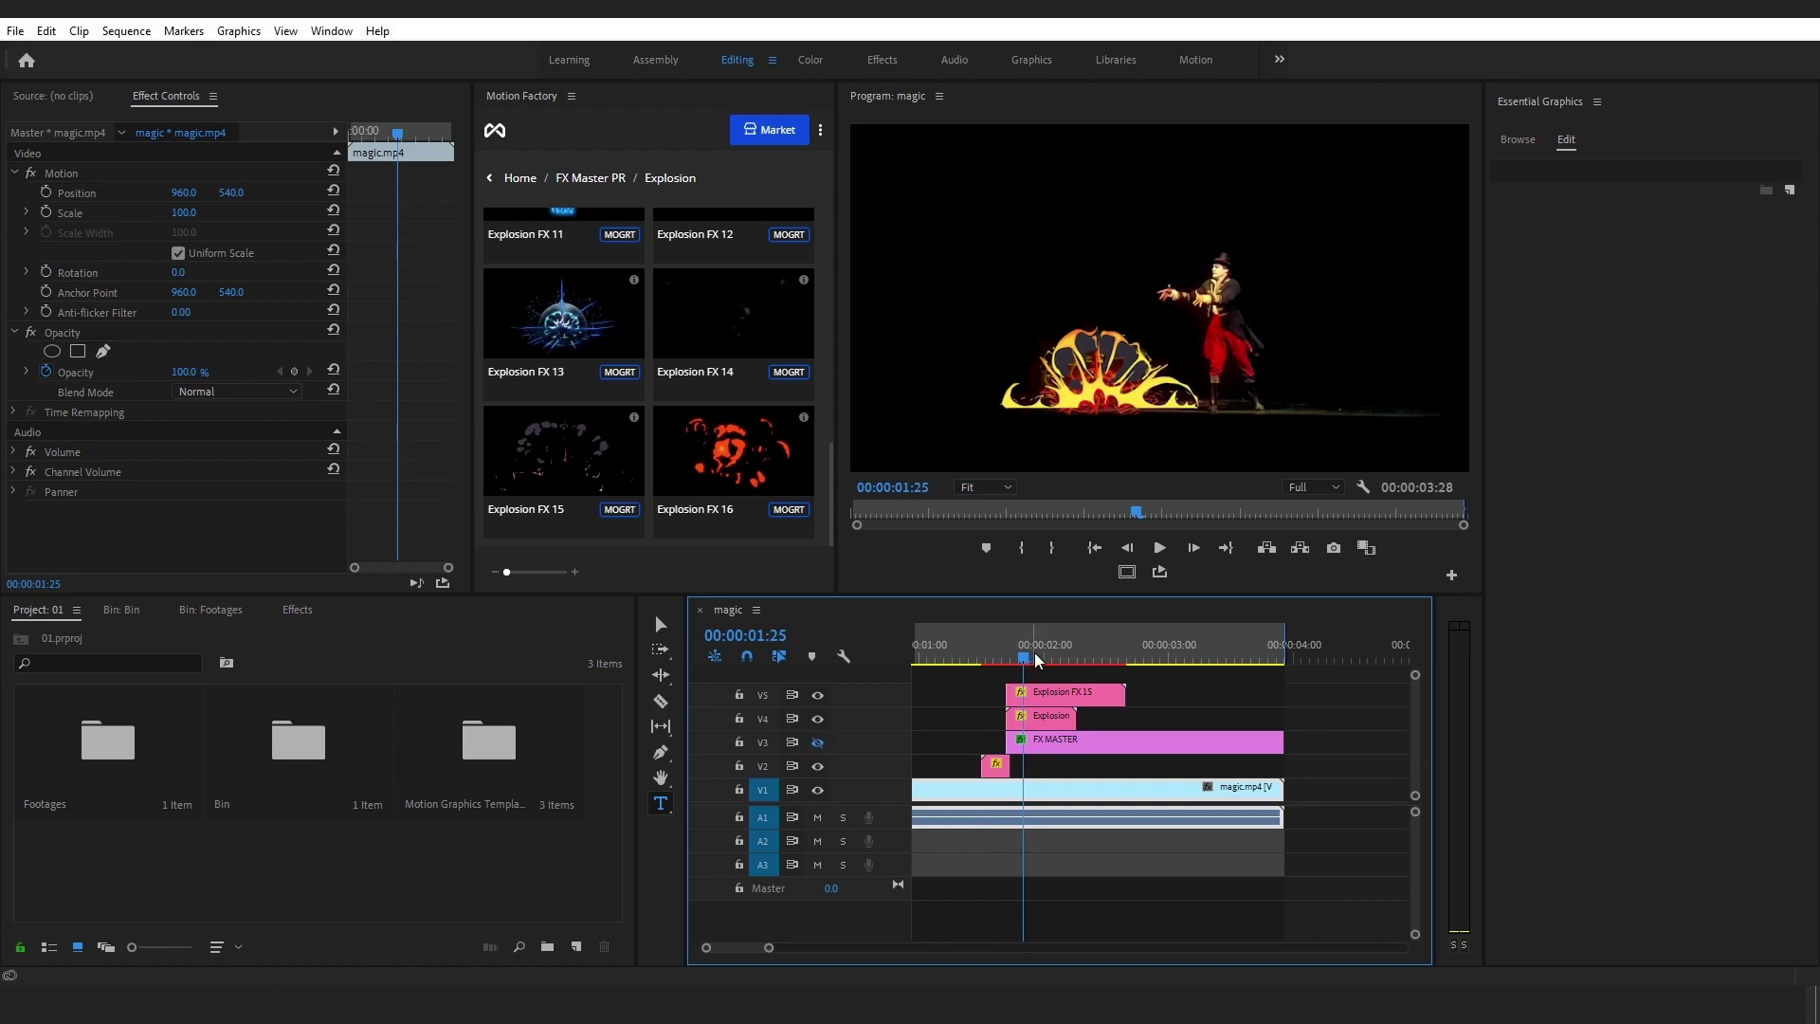
pyautogui.click(1042, 744)
pyautogui.moveTo(1017, 660); pyautogui.dragTo(1011, 661)
pyautogui.press('Right')
pyautogui.press('Right')
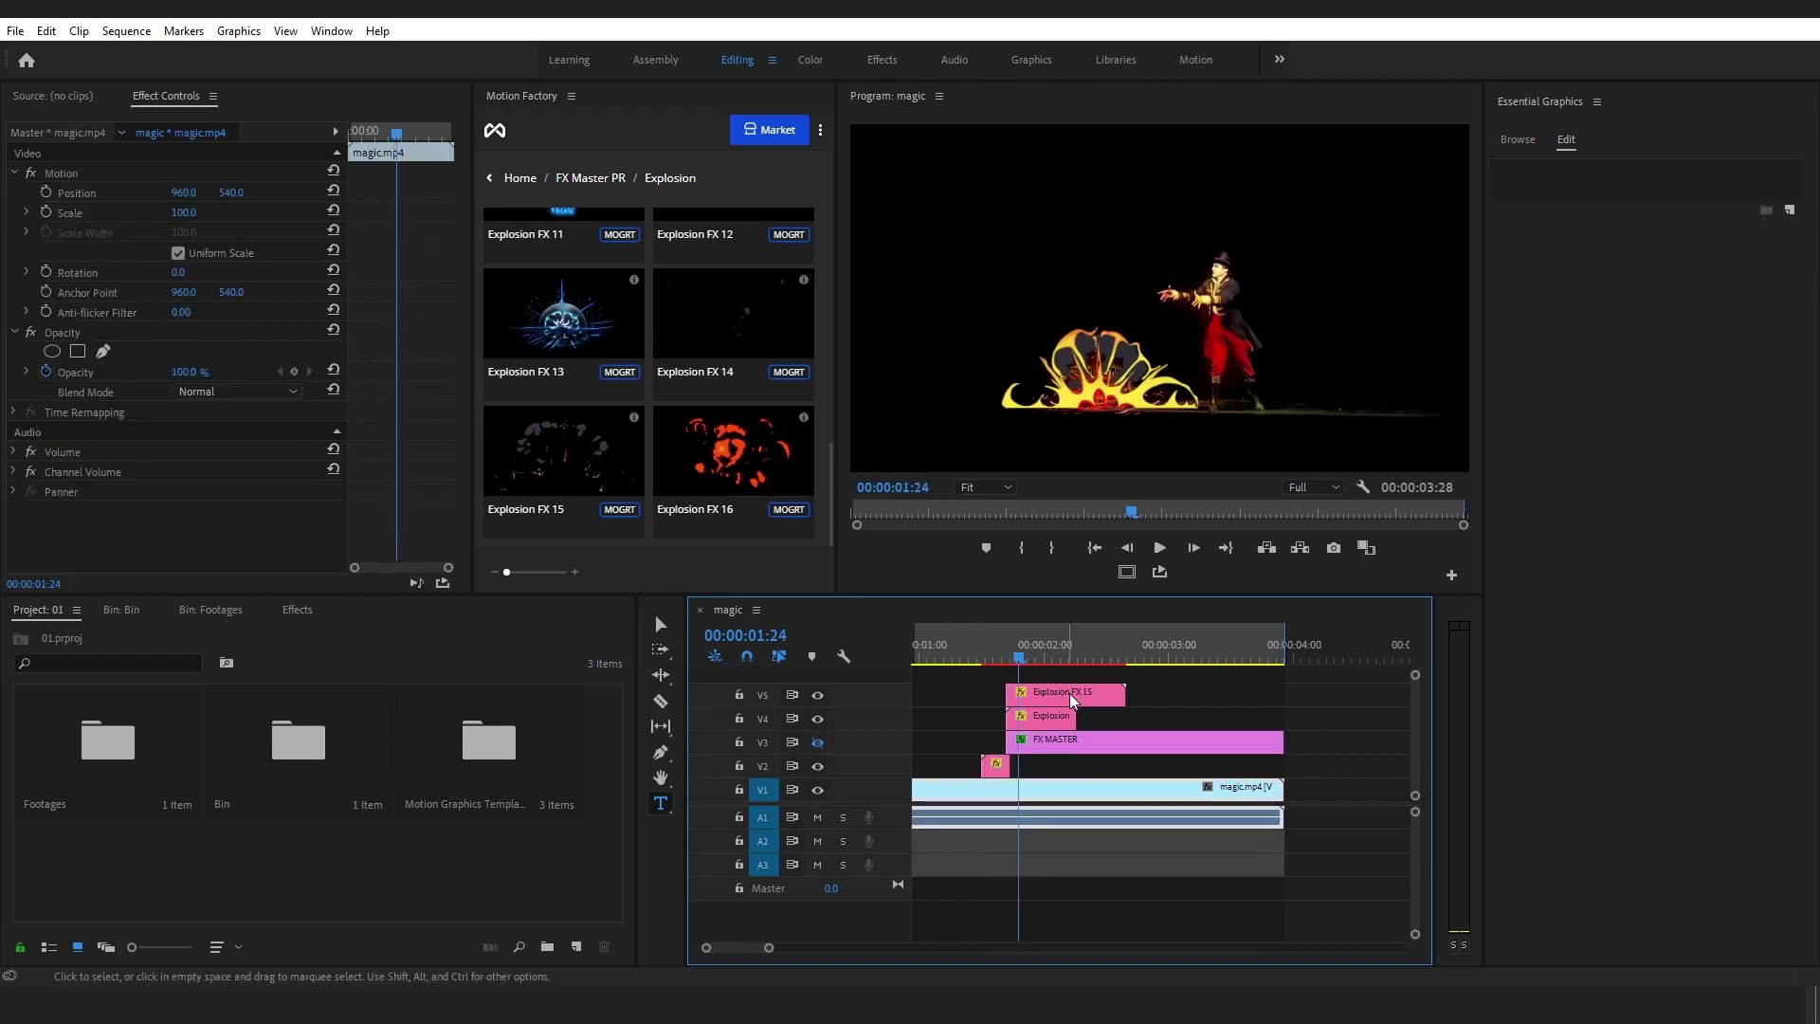
# - Add a scale keyframe of 0 on the FX MASTER title at 00:00:01:21
pyautogui.scroll(3, 1021, 746)
pyautogui.click(1022, 746)
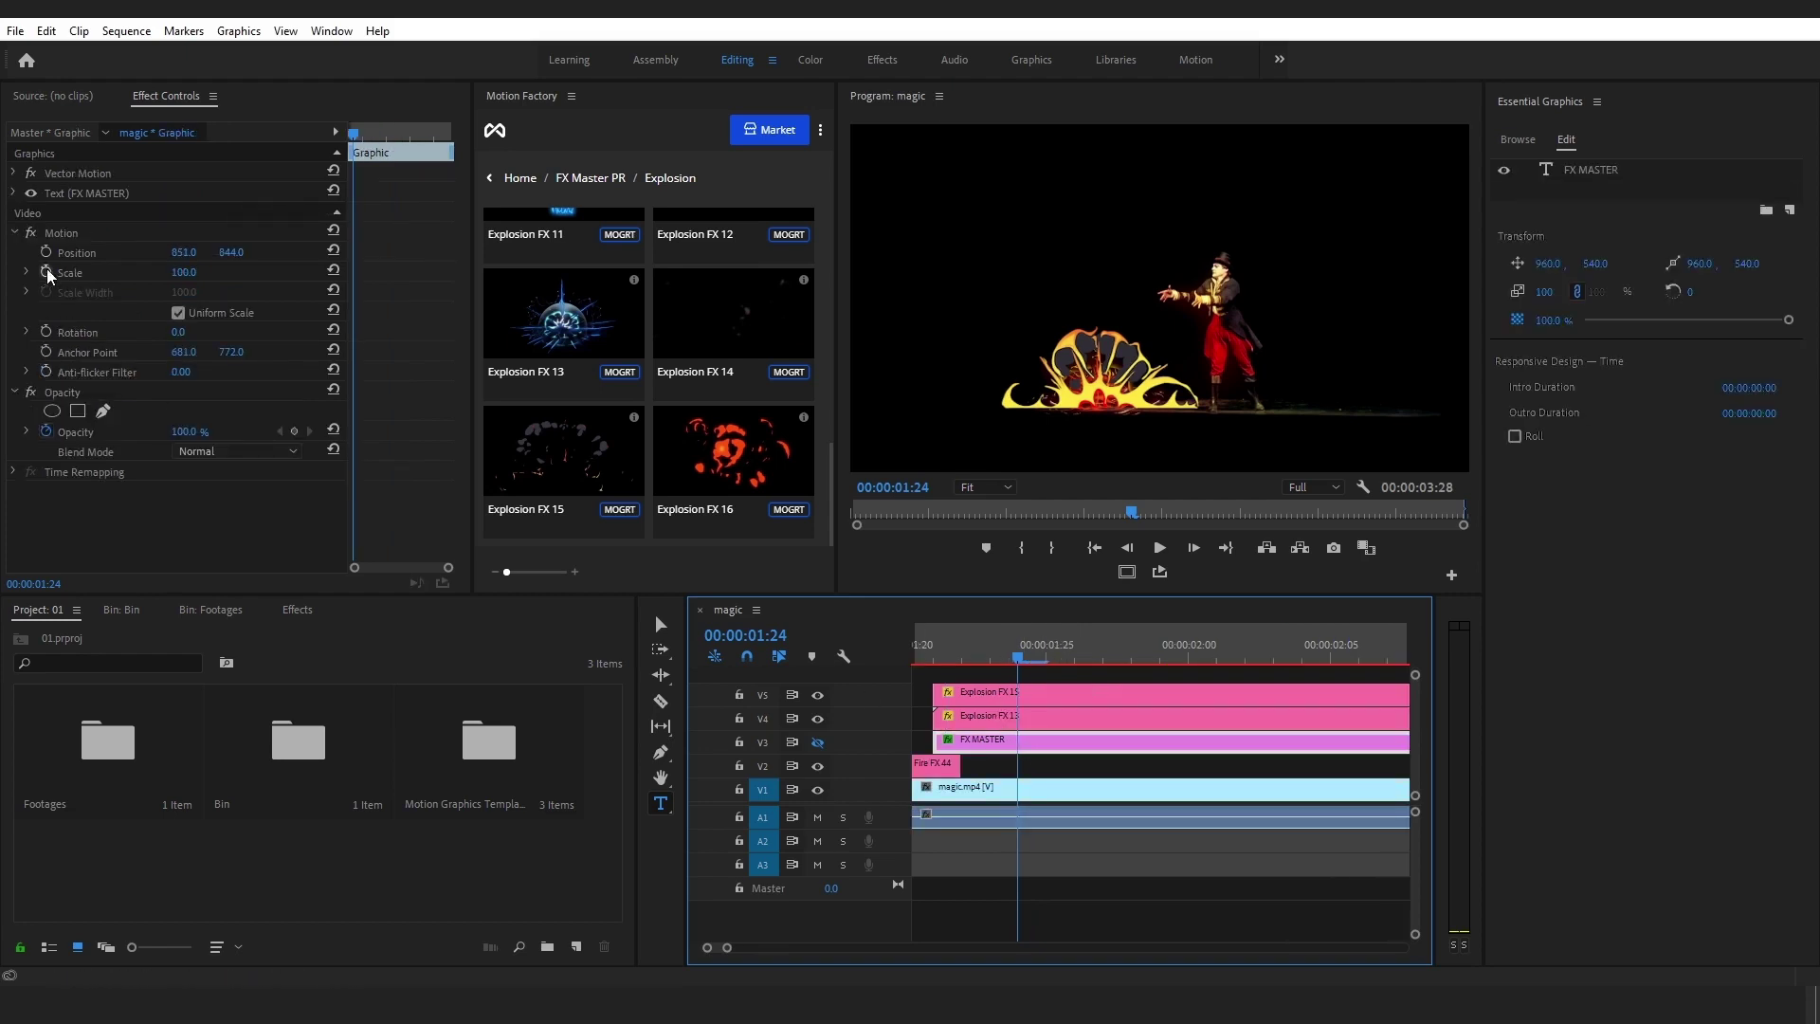
pyautogui.click(47, 272)
pyautogui.click(351, 137)
pyautogui.moveTo(216, 273); pyautogui.dragTo(173, 274)
pyautogui.click(933, 661)
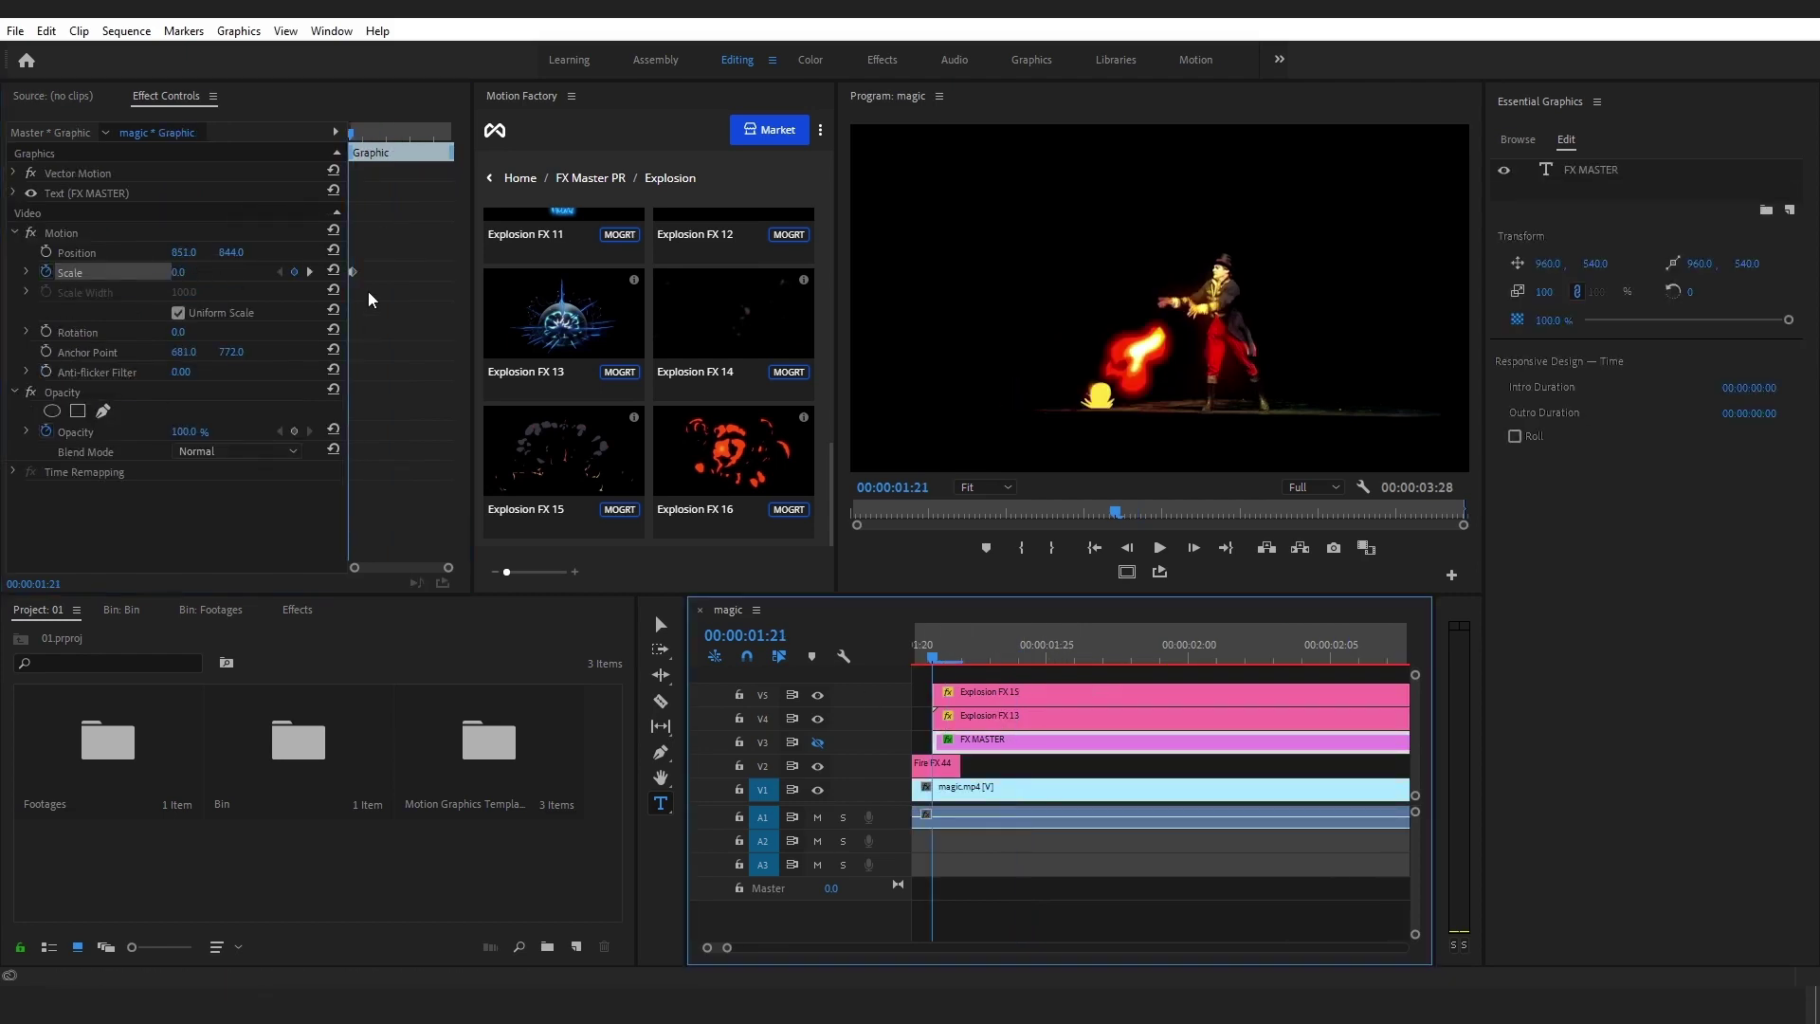
pyautogui.click(398, 414)
# - Show the title again and ease its scale keyframes with Bezier interpolation
pyautogui.moveTo(472, 349); pyautogui.dragTo(540, 346)
pyautogui.click(819, 744)
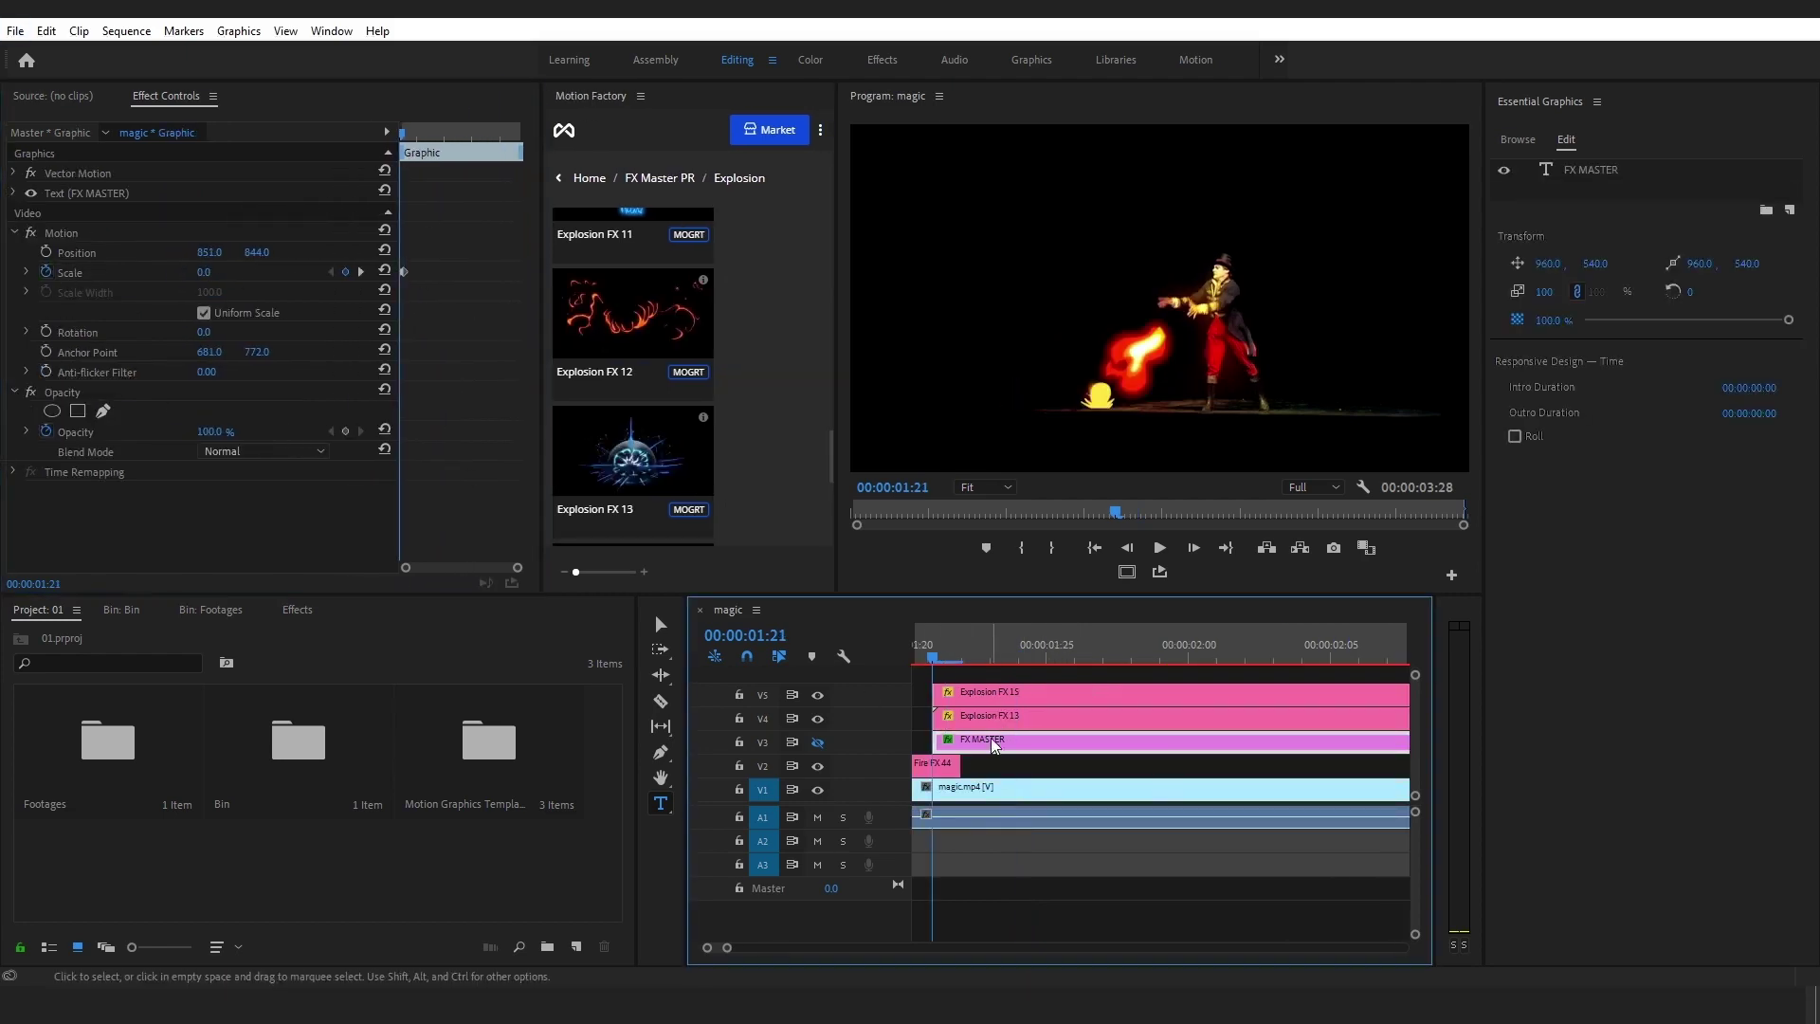
pyautogui.click(414, 147)
pyautogui.moveTo(408, 568); pyautogui.dragTo(445, 566)
pyautogui.rightClick(475, 274)
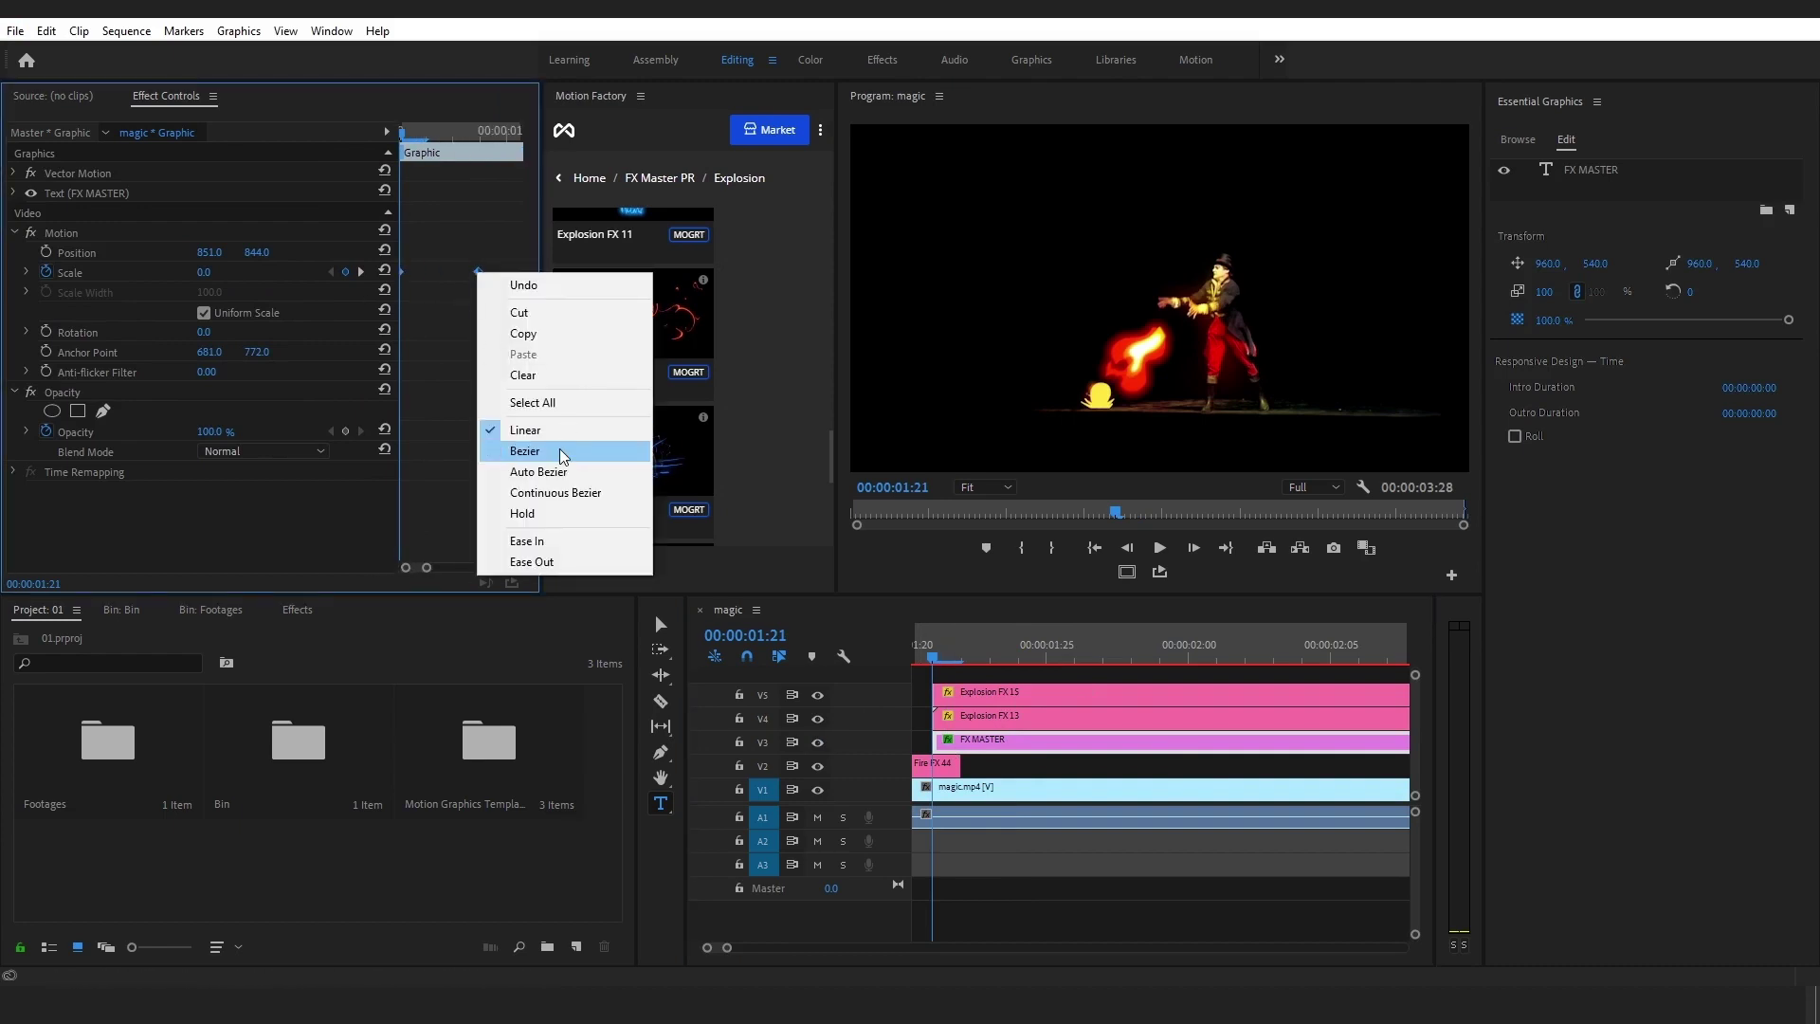
pyautogui.click(503, 447)
pyautogui.click(441, 314)
pyautogui.moveTo(408, 136); pyautogui.dragTo(413, 163)
pyautogui.press('Right')
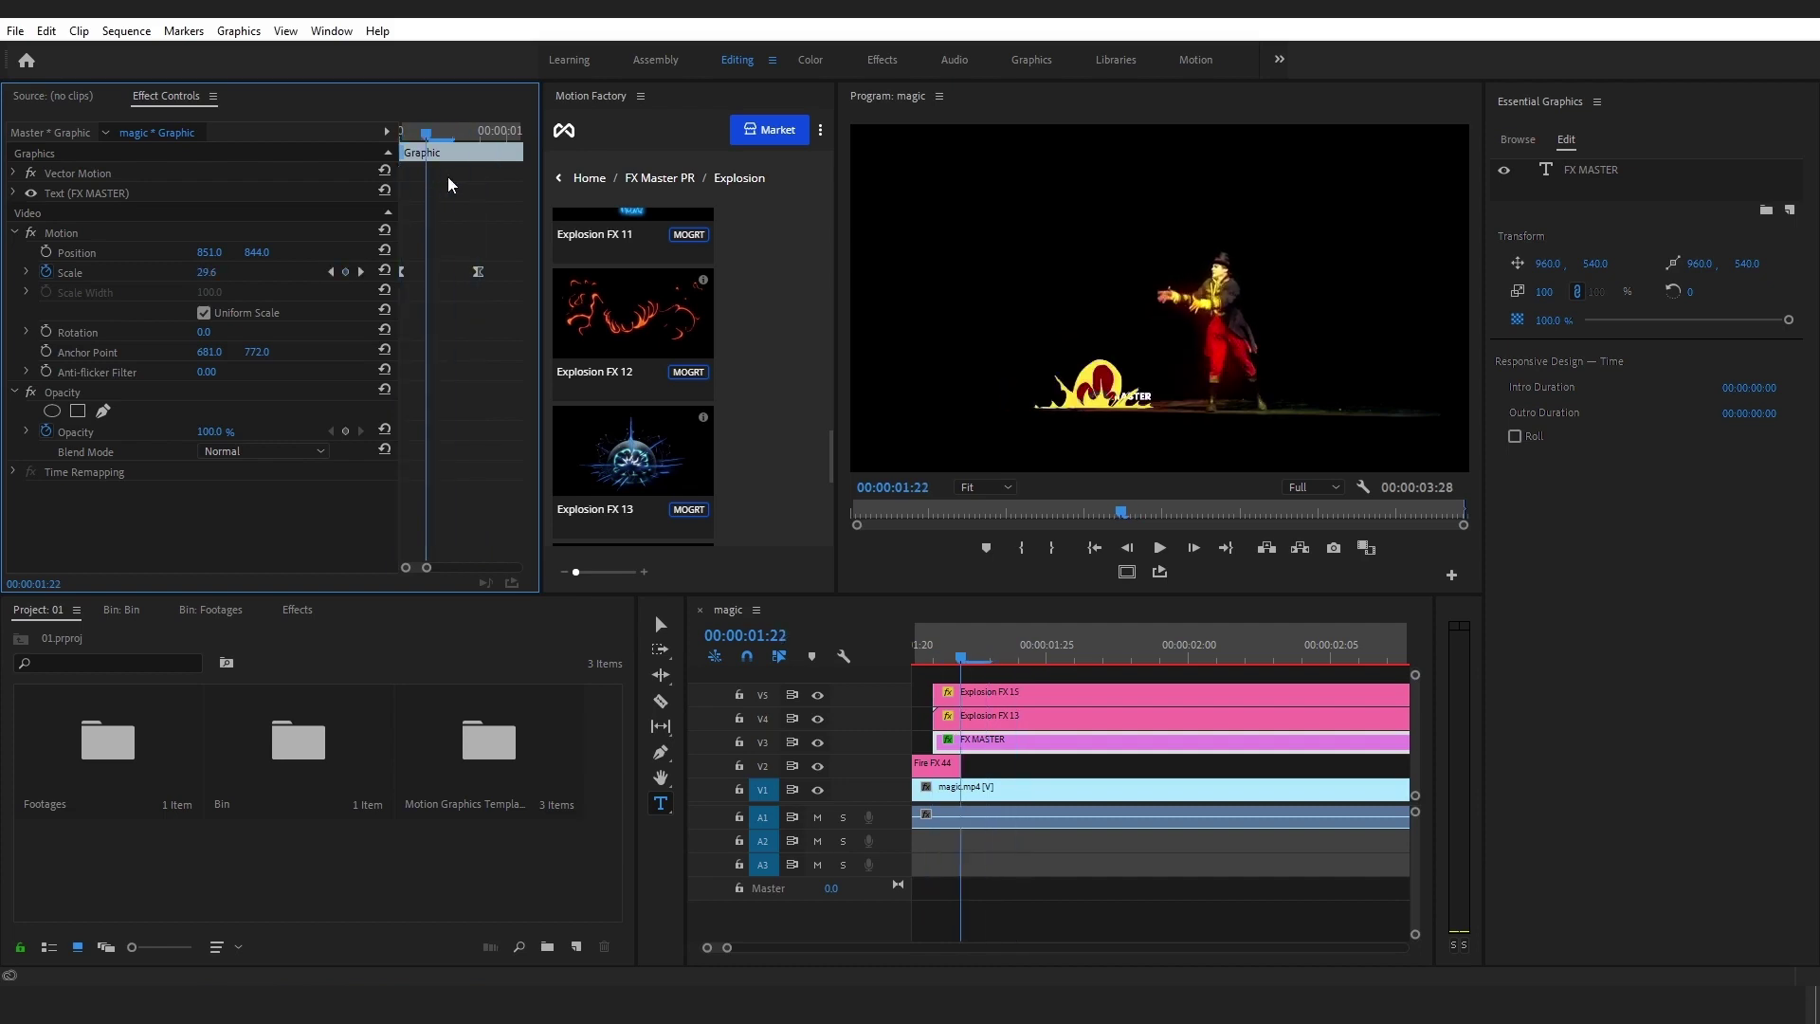
# - Add a position keyframe for the title at 00:00:01:24
pyautogui.click(45, 252)
pyautogui.press('Right')
pyautogui.press('Right')
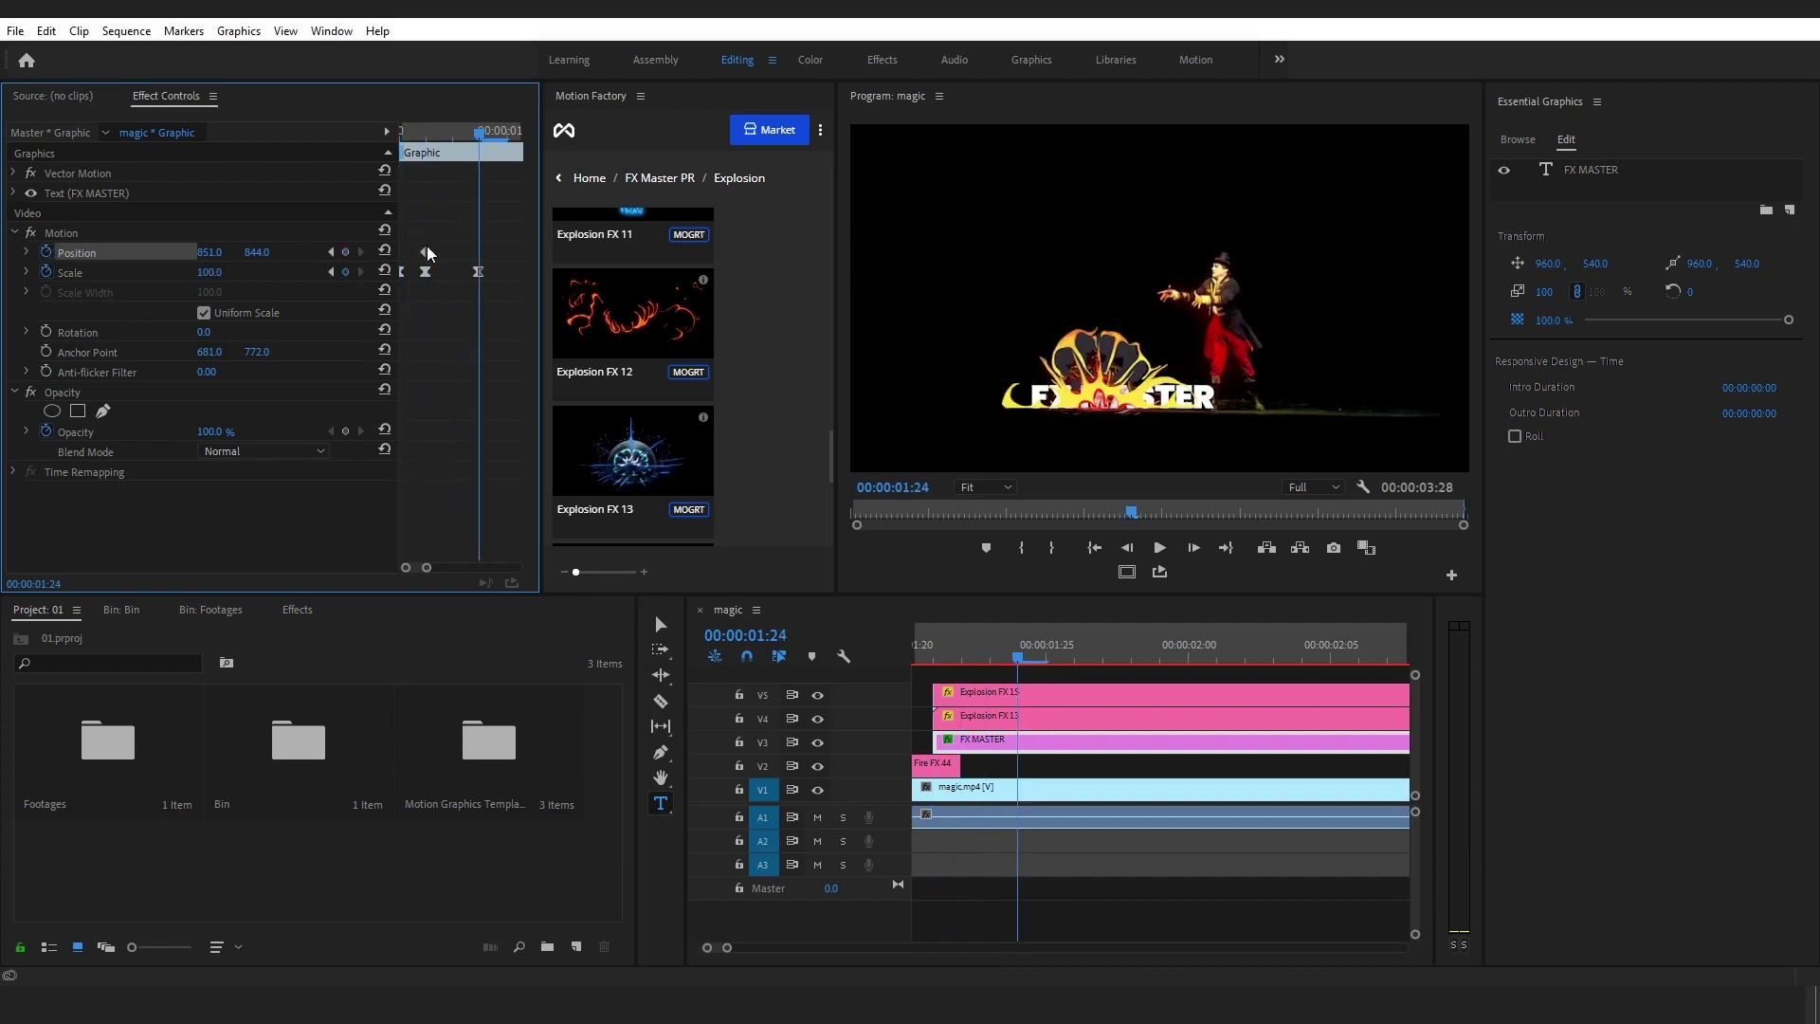
pyautogui.moveTo(426, 253); pyautogui.dragTo(478, 253)
pyautogui.click(423, 136)
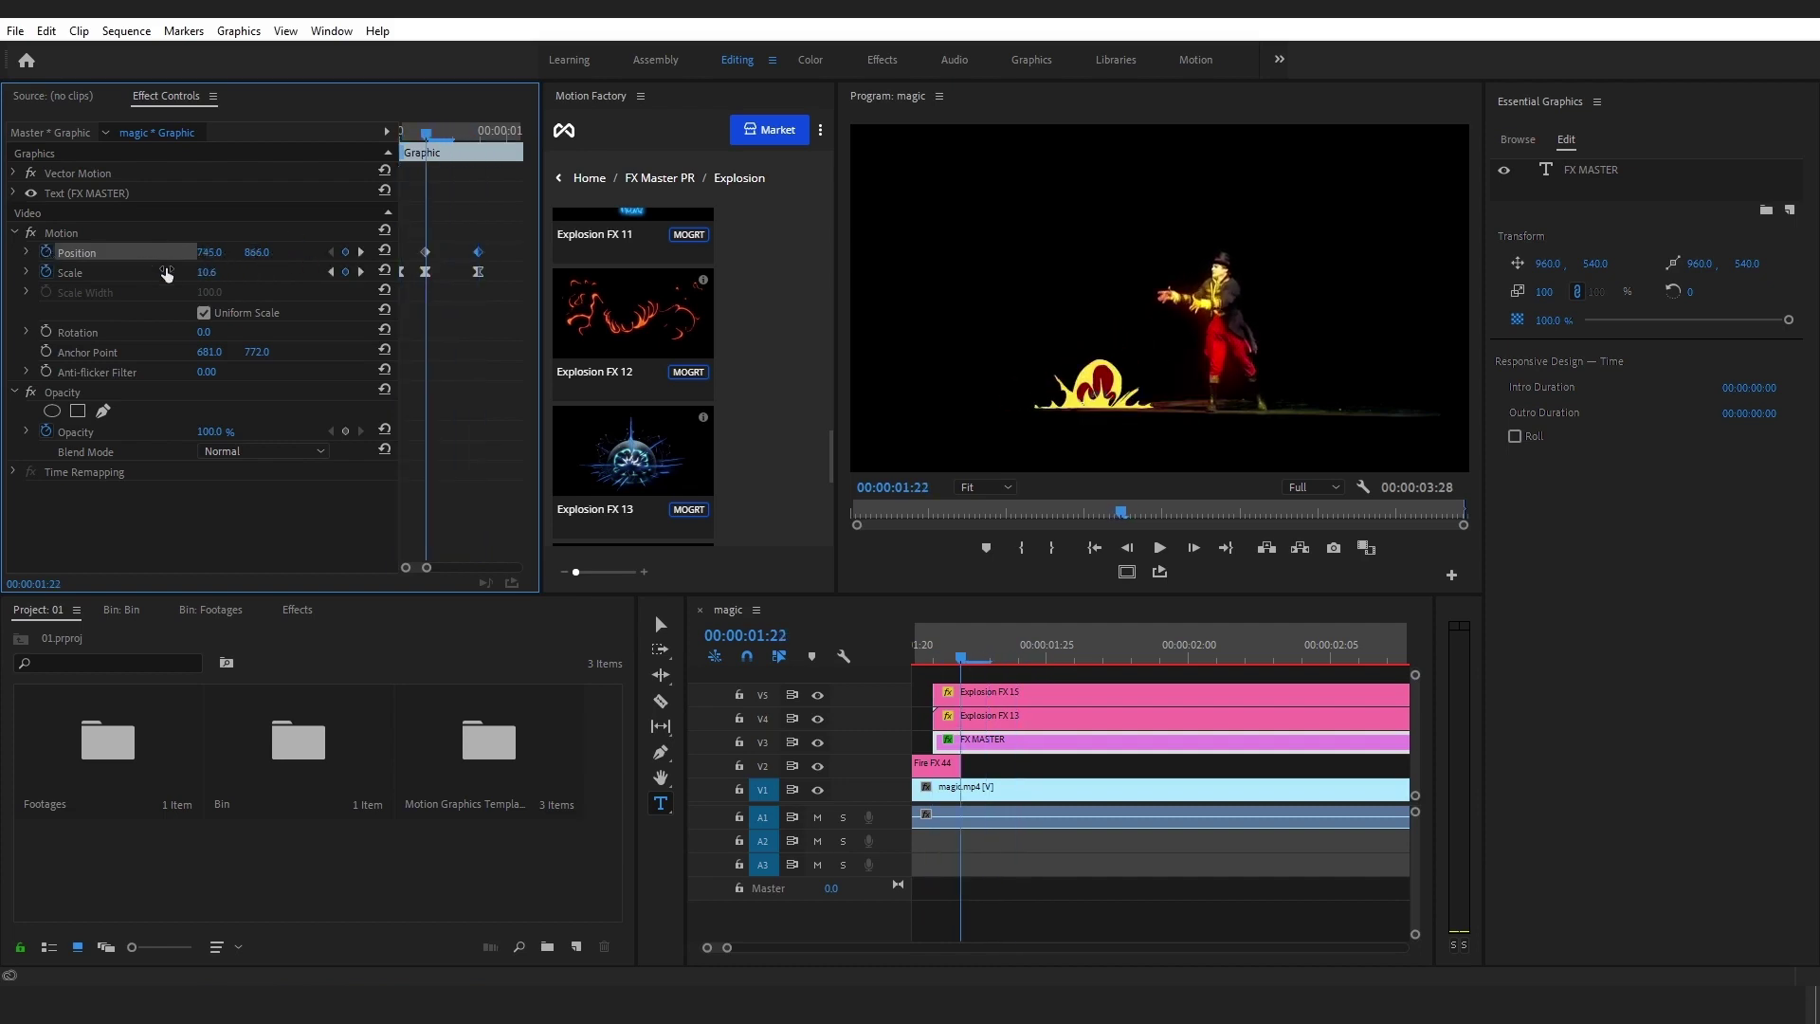
pyautogui.moveTo(956, 655); pyautogui.dragTo(993, 641)
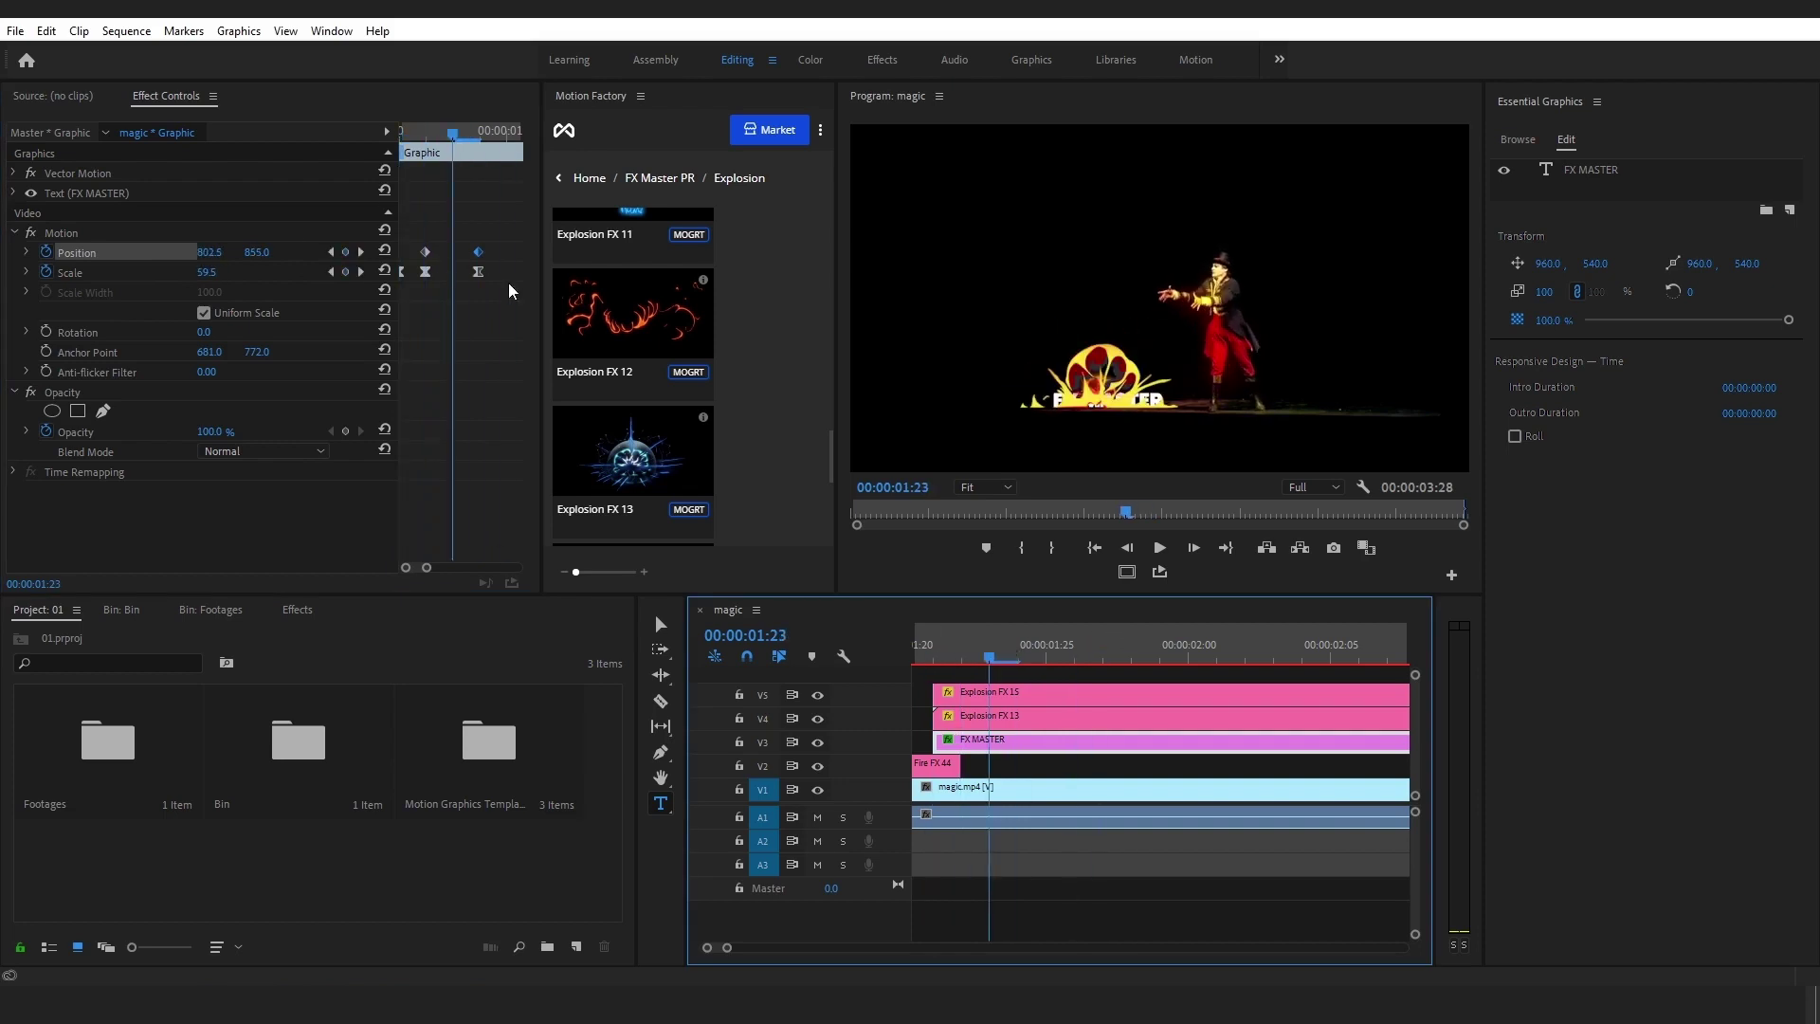
# - Try Linear and Auto Bezier on the scale keyframe, settling on Bezier
pyautogui.rightClick(425, 272)
pyautogui.click(471, 425)
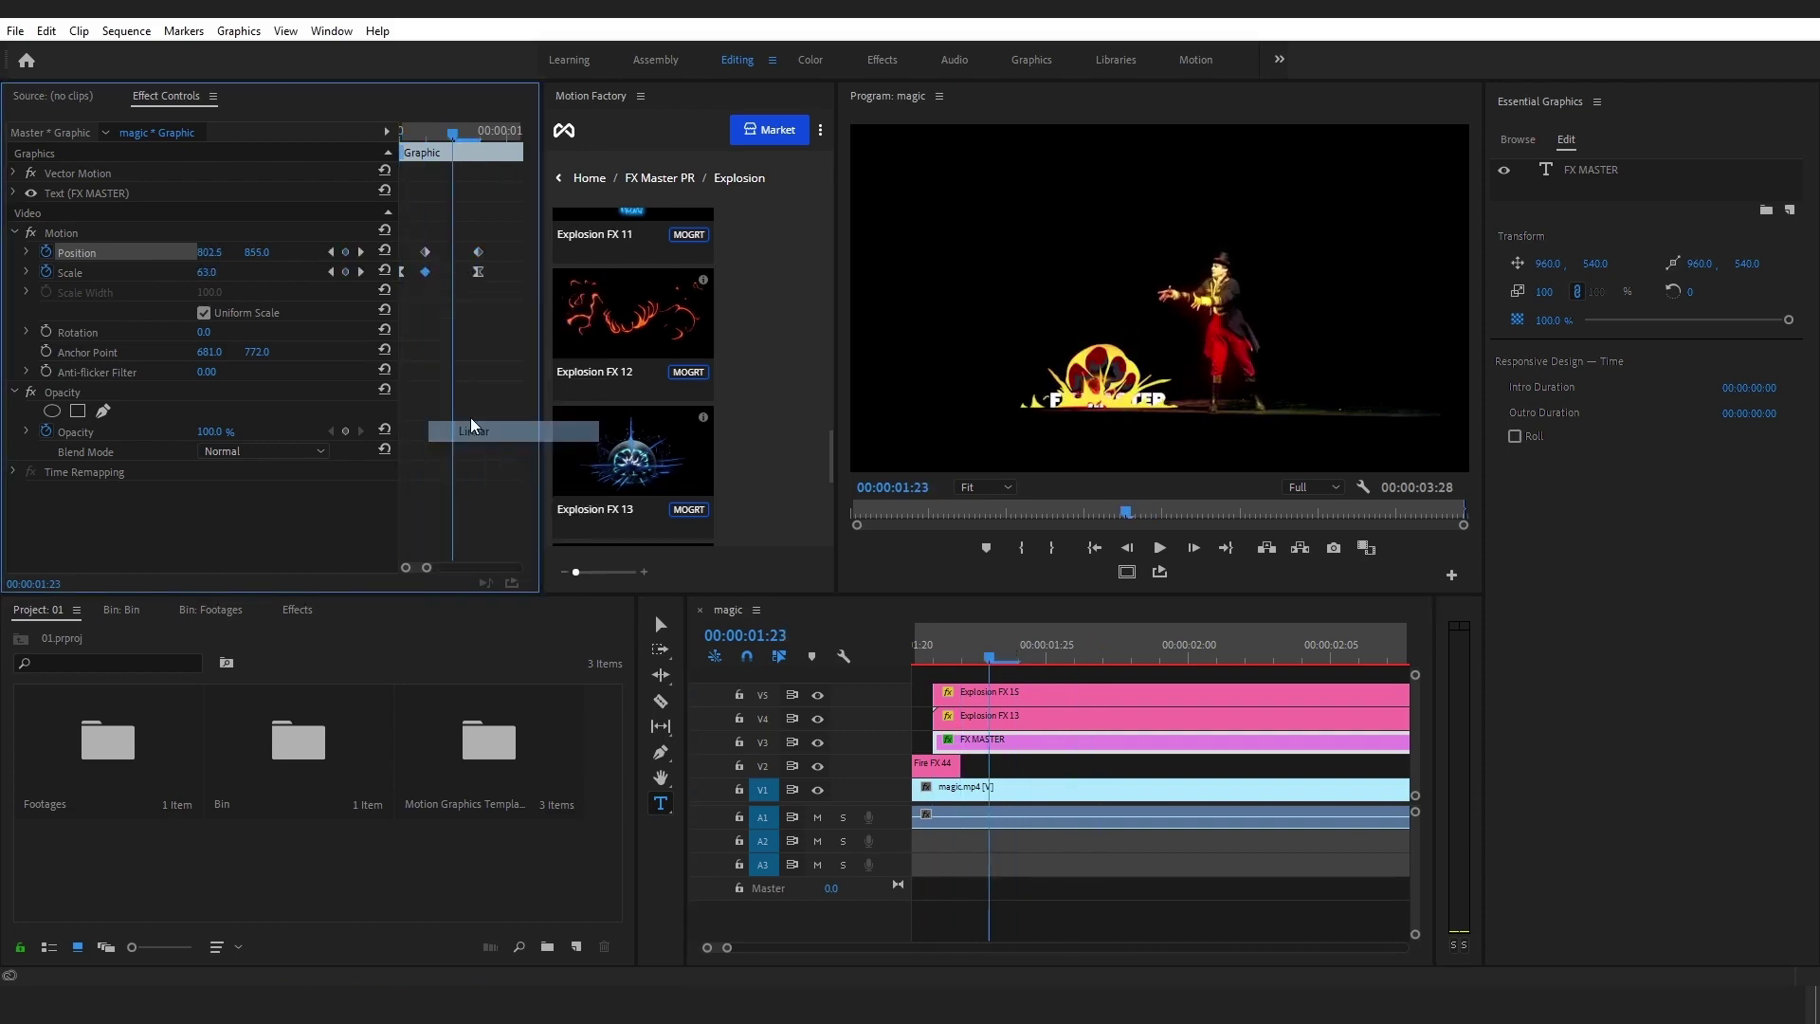
pyautogui.rightClick(426, 272)
pyautogui.click(474, 474)
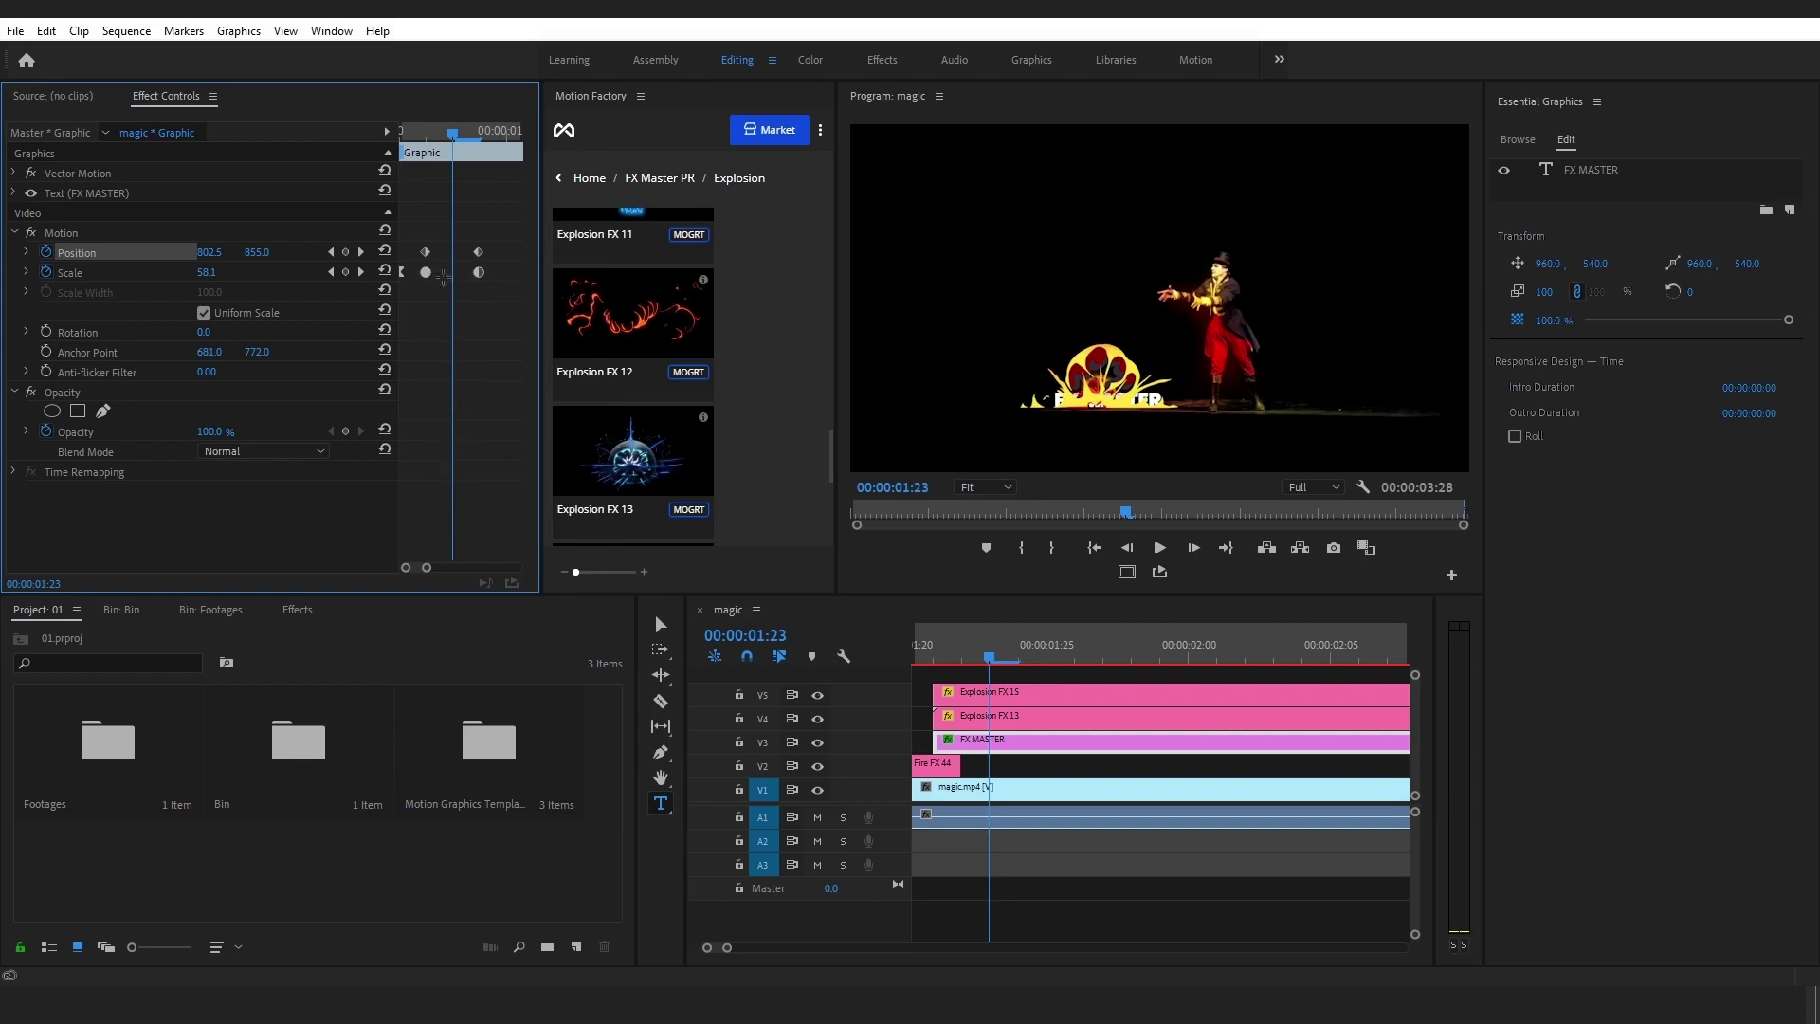
pyautogui.rightClick(426, 272)
pyautogui.click(474, 515)
pyautogui.rightClick(426, 273)
pyautogui.click(474, 451)
# - At 00:00:01:24, set the title's final scale to 68 and Position X to 797
pyautogui.scroll(-6, 985, 658)
pyautogui.click(1003, 656)
pyautogui.scroll(2, 1005, 658)
pyautogui.moveTo(1065, 658)
pyautogui.mouseDown()
pyautogui.moveTo(1121, 662)
pyautogui.moveTo(1097, 657)
pyautogui.mouseUp()
pyautogui.click(1137, 742)
pyautogui.moveTo(518, 568); pyautogui.dragTo(430, 572)
pyautogui.moveTo(210, 274); pyautogui.dragTo(180, 273)
pyautogui.moveTo(211, 254); pyautogui.dragTo(159, 256)
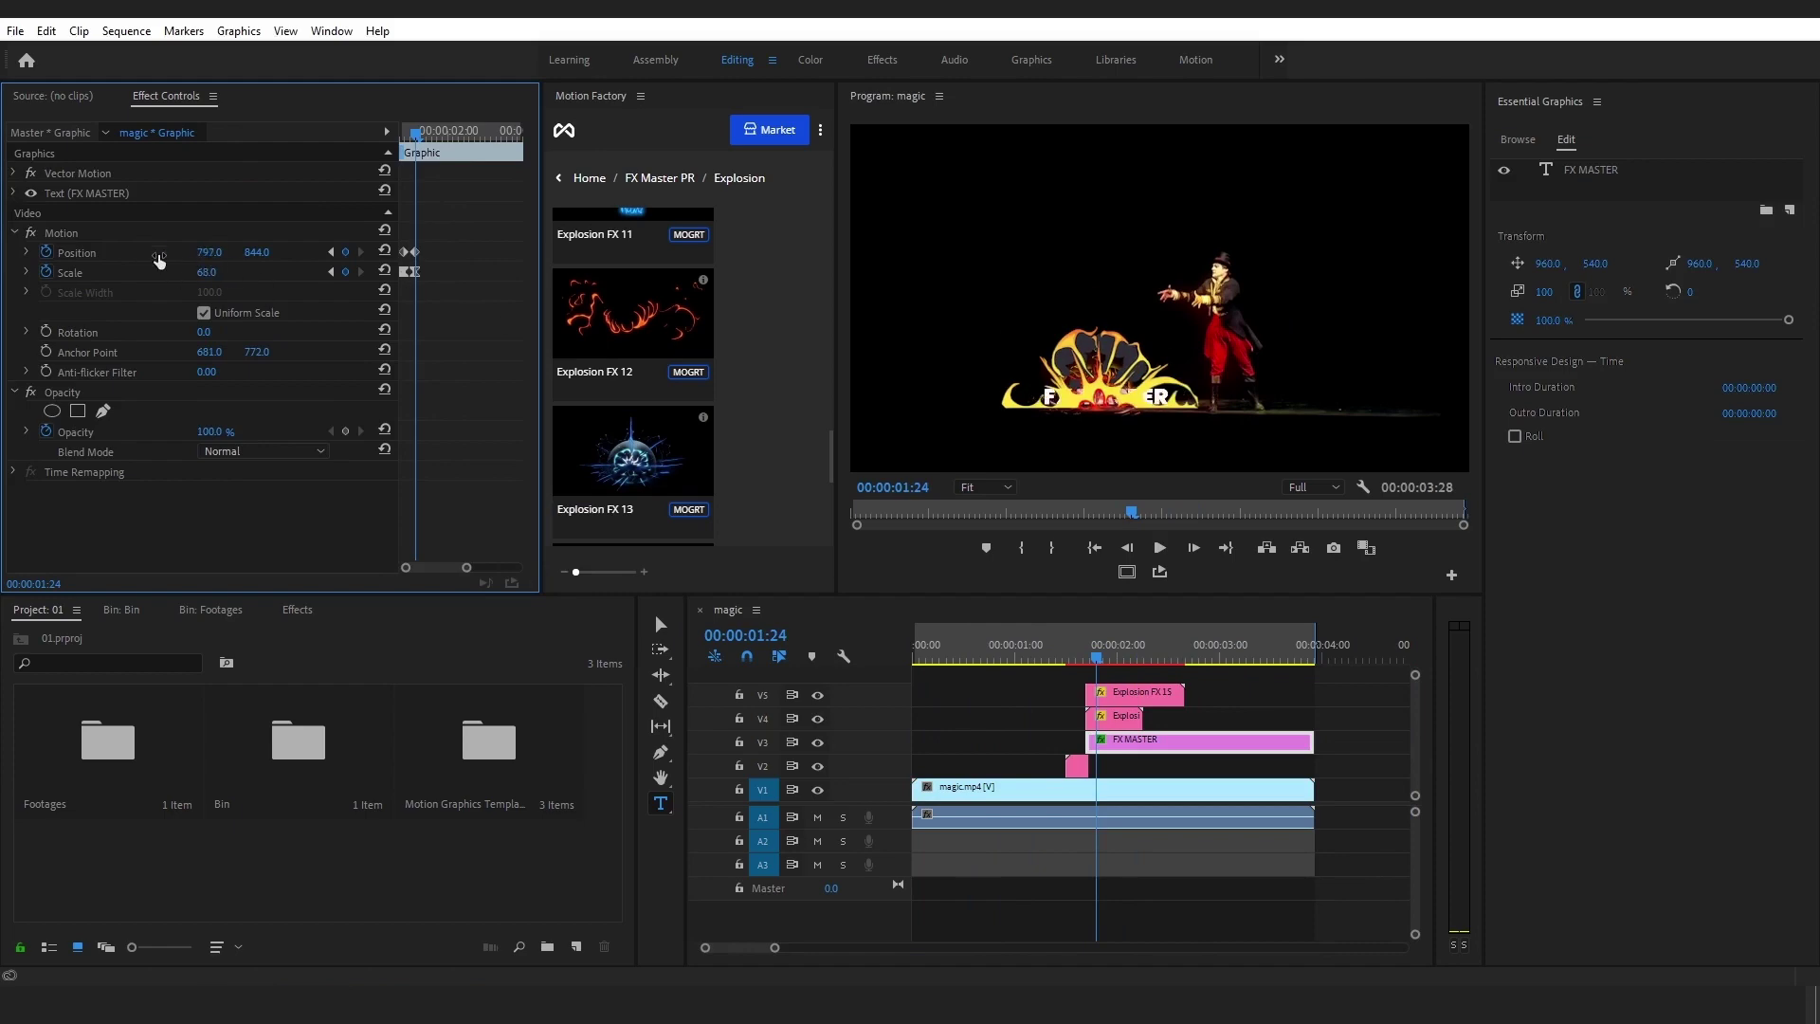
# - Preview the pop-in, then apply Cross Dissolve to the ends of magic.mp4 and the FX MASTER clip
pyautogui.press('space')
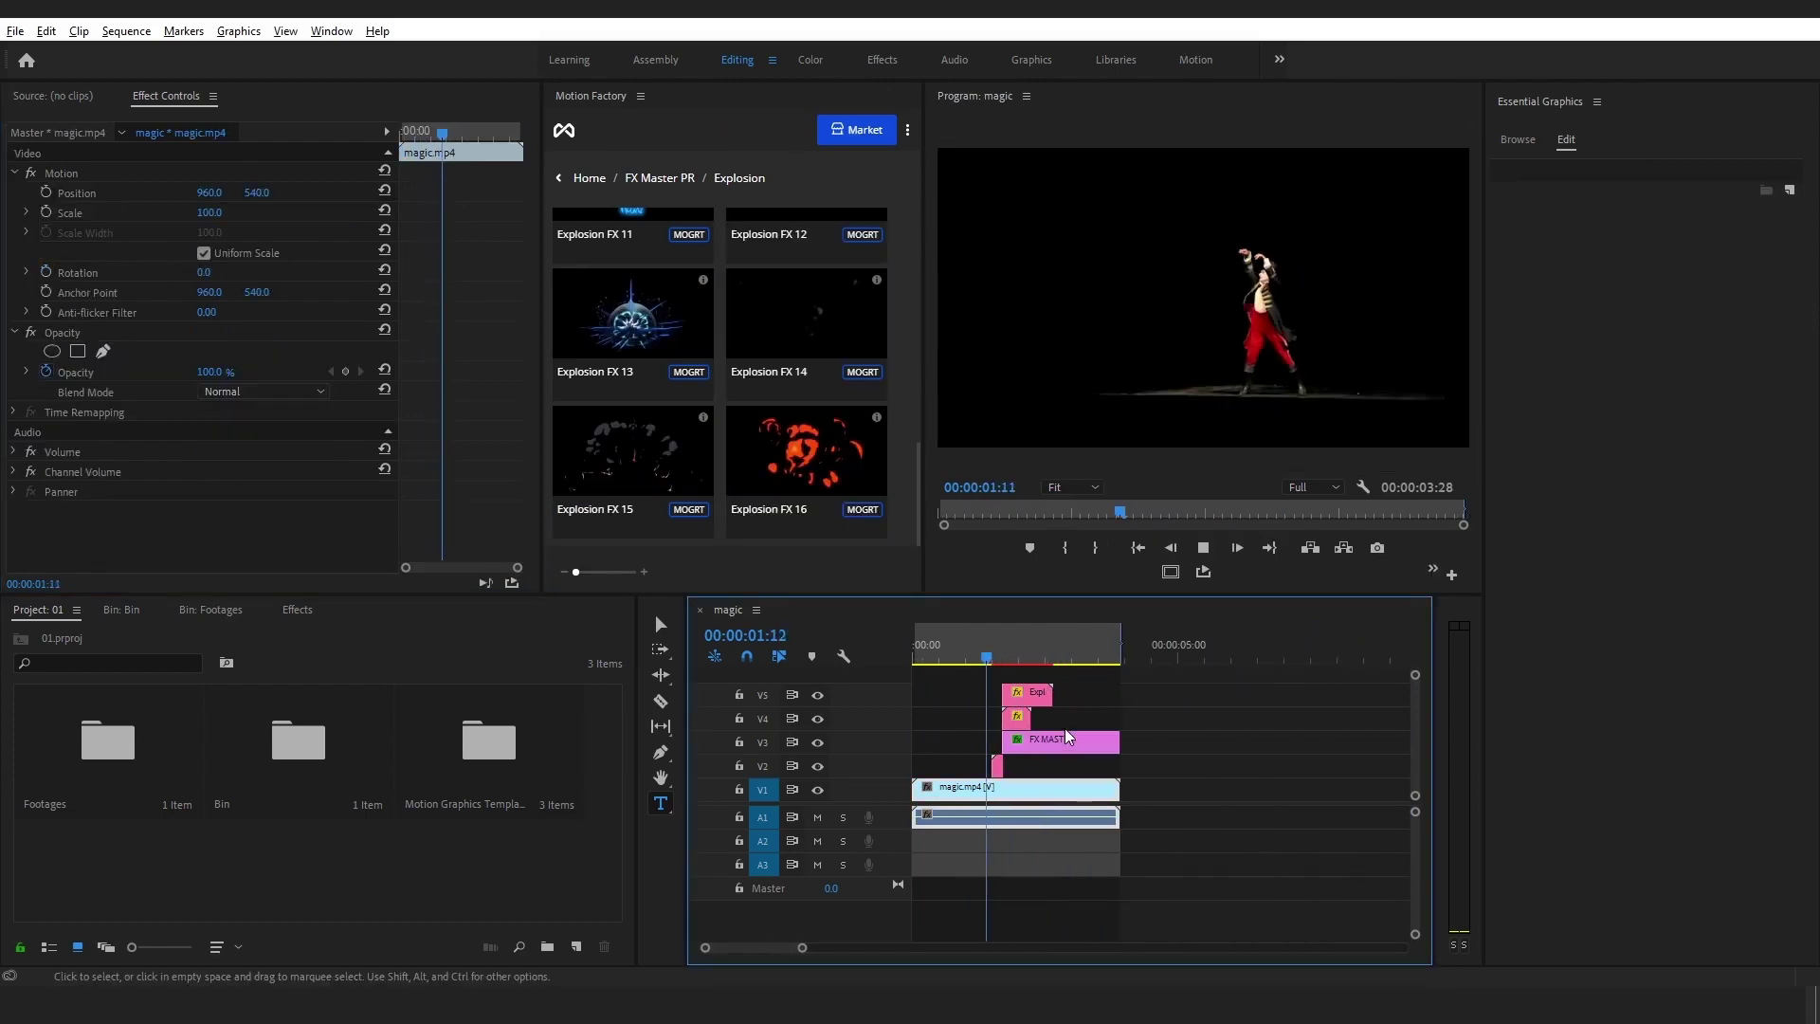
pyautogui.press('space')
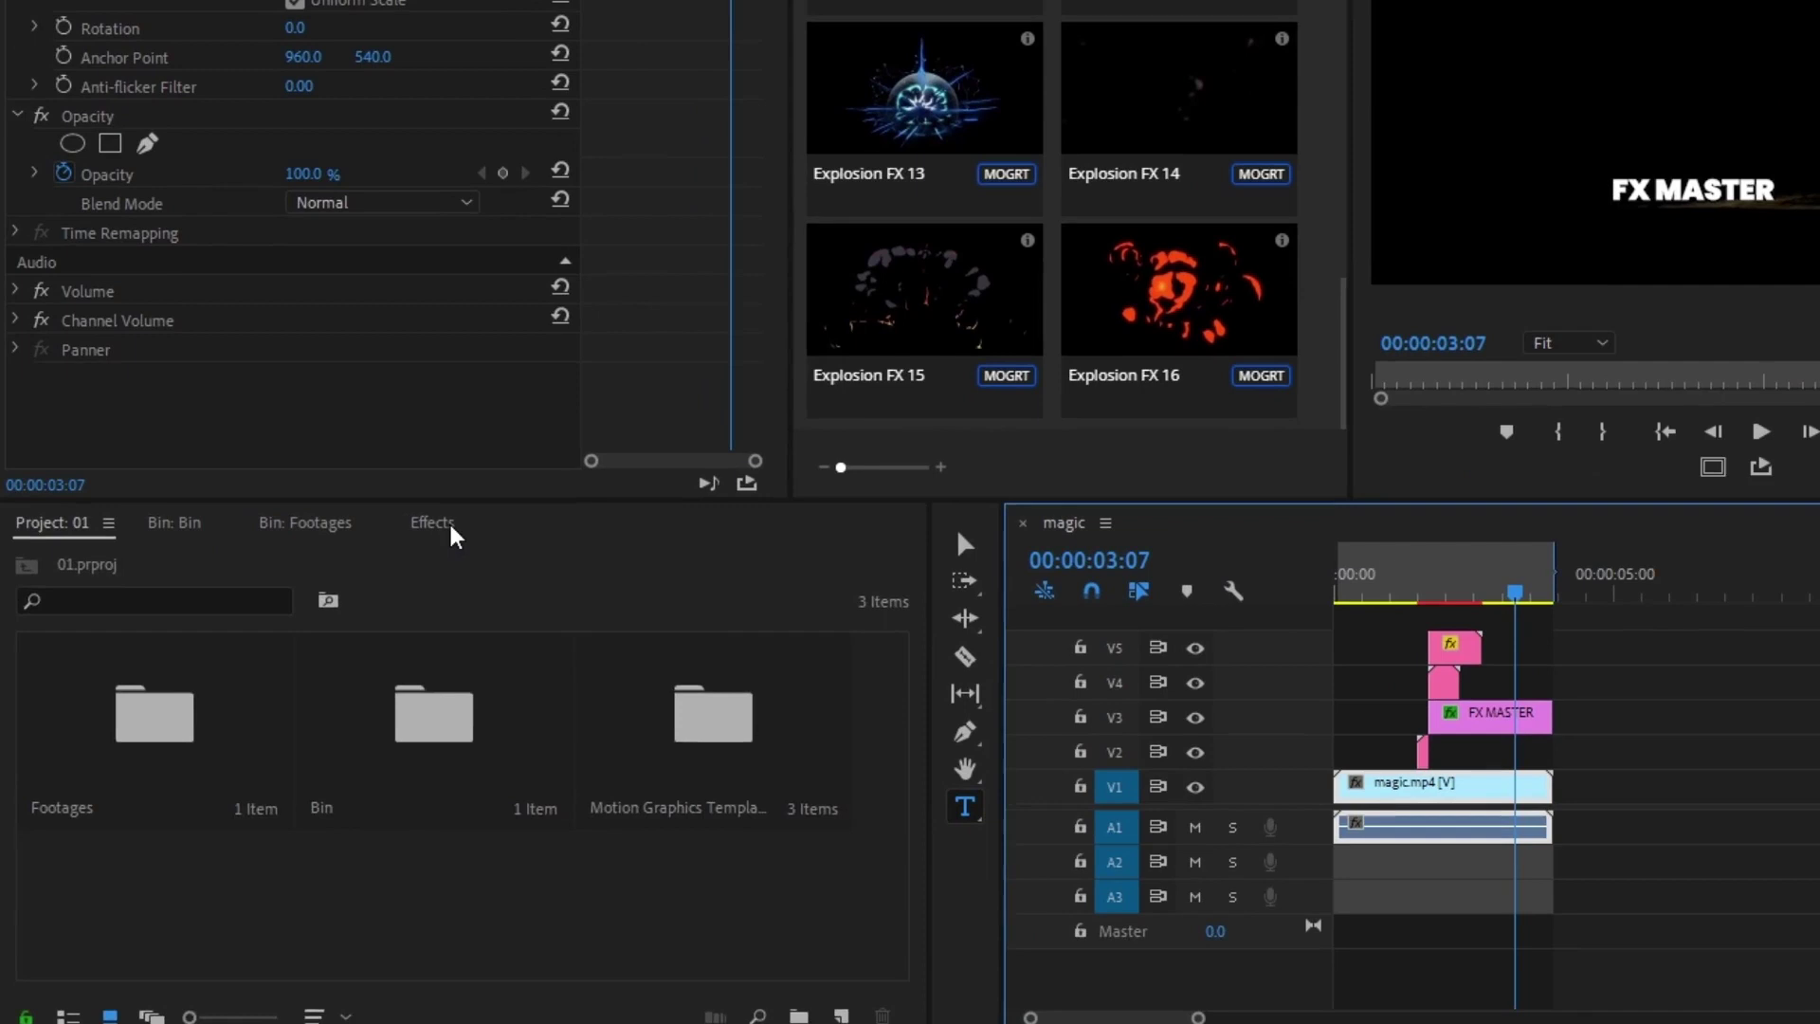
pyautogui.click(301, 611)
pyautogui.write('cross')
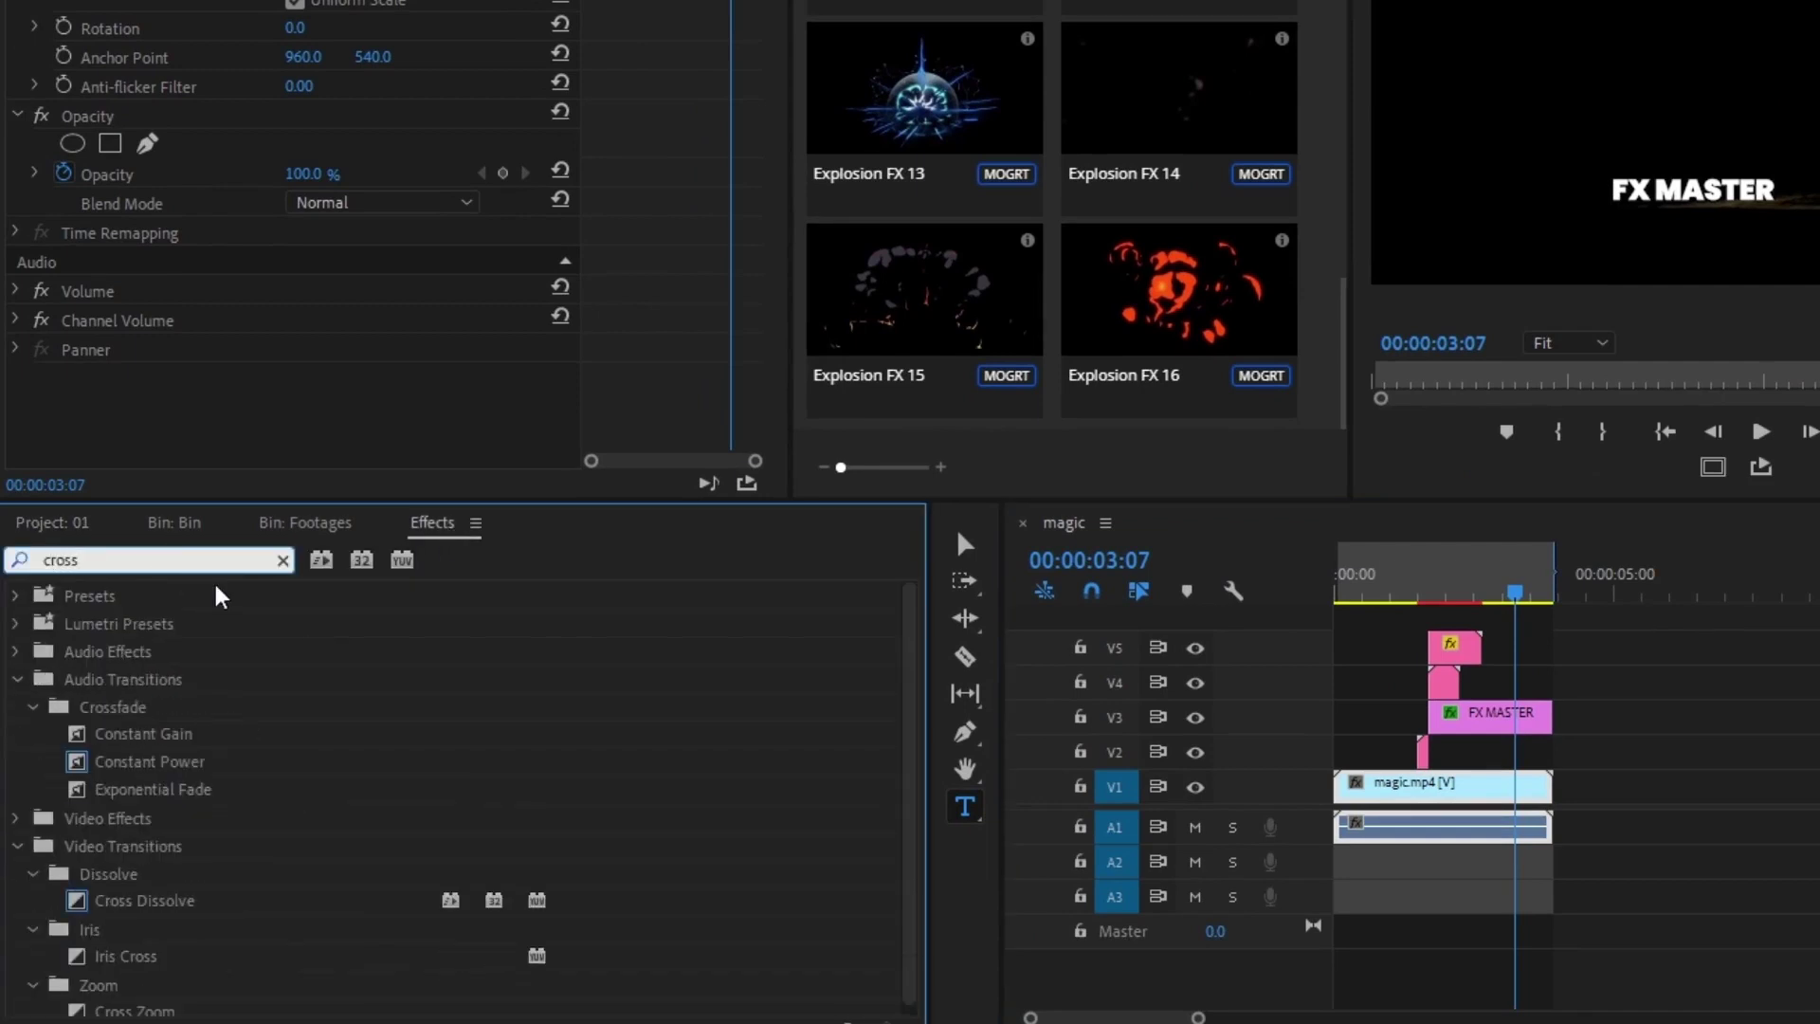
pyautogui.click(85, 910)
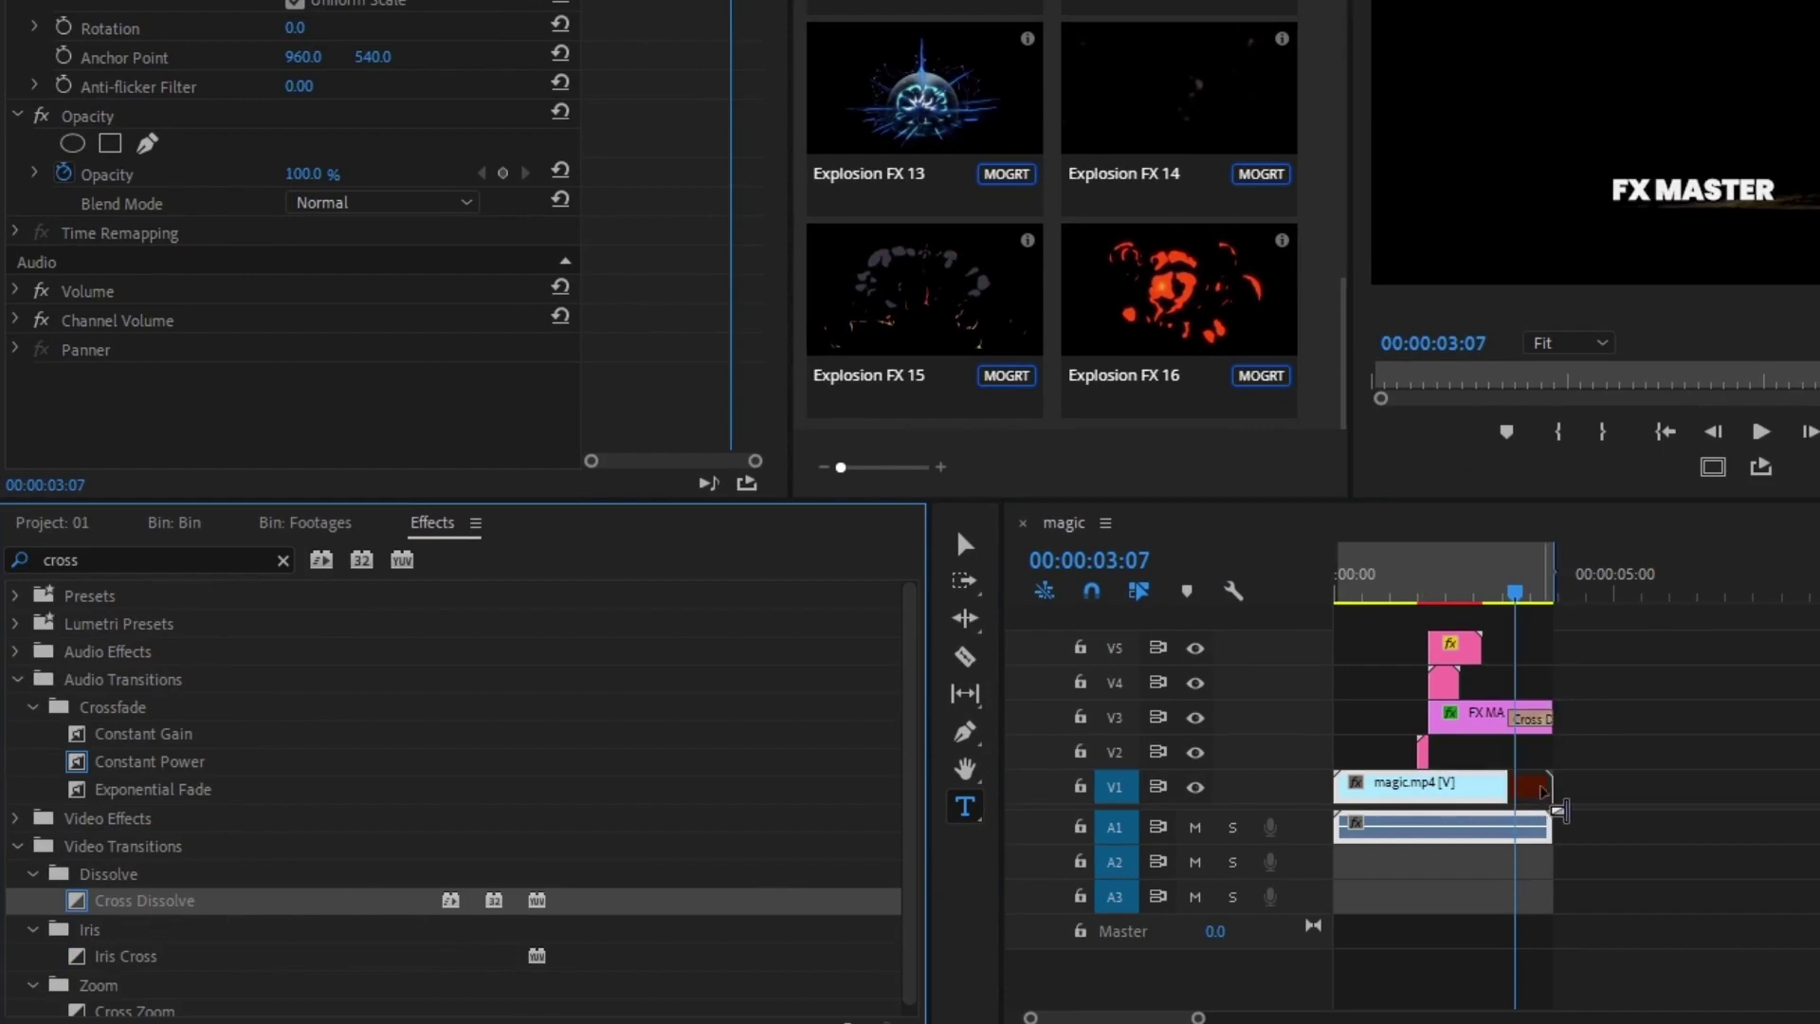
pyautogui.moveTo(1458, 578); pyautogui.dragTo(1249, 582)
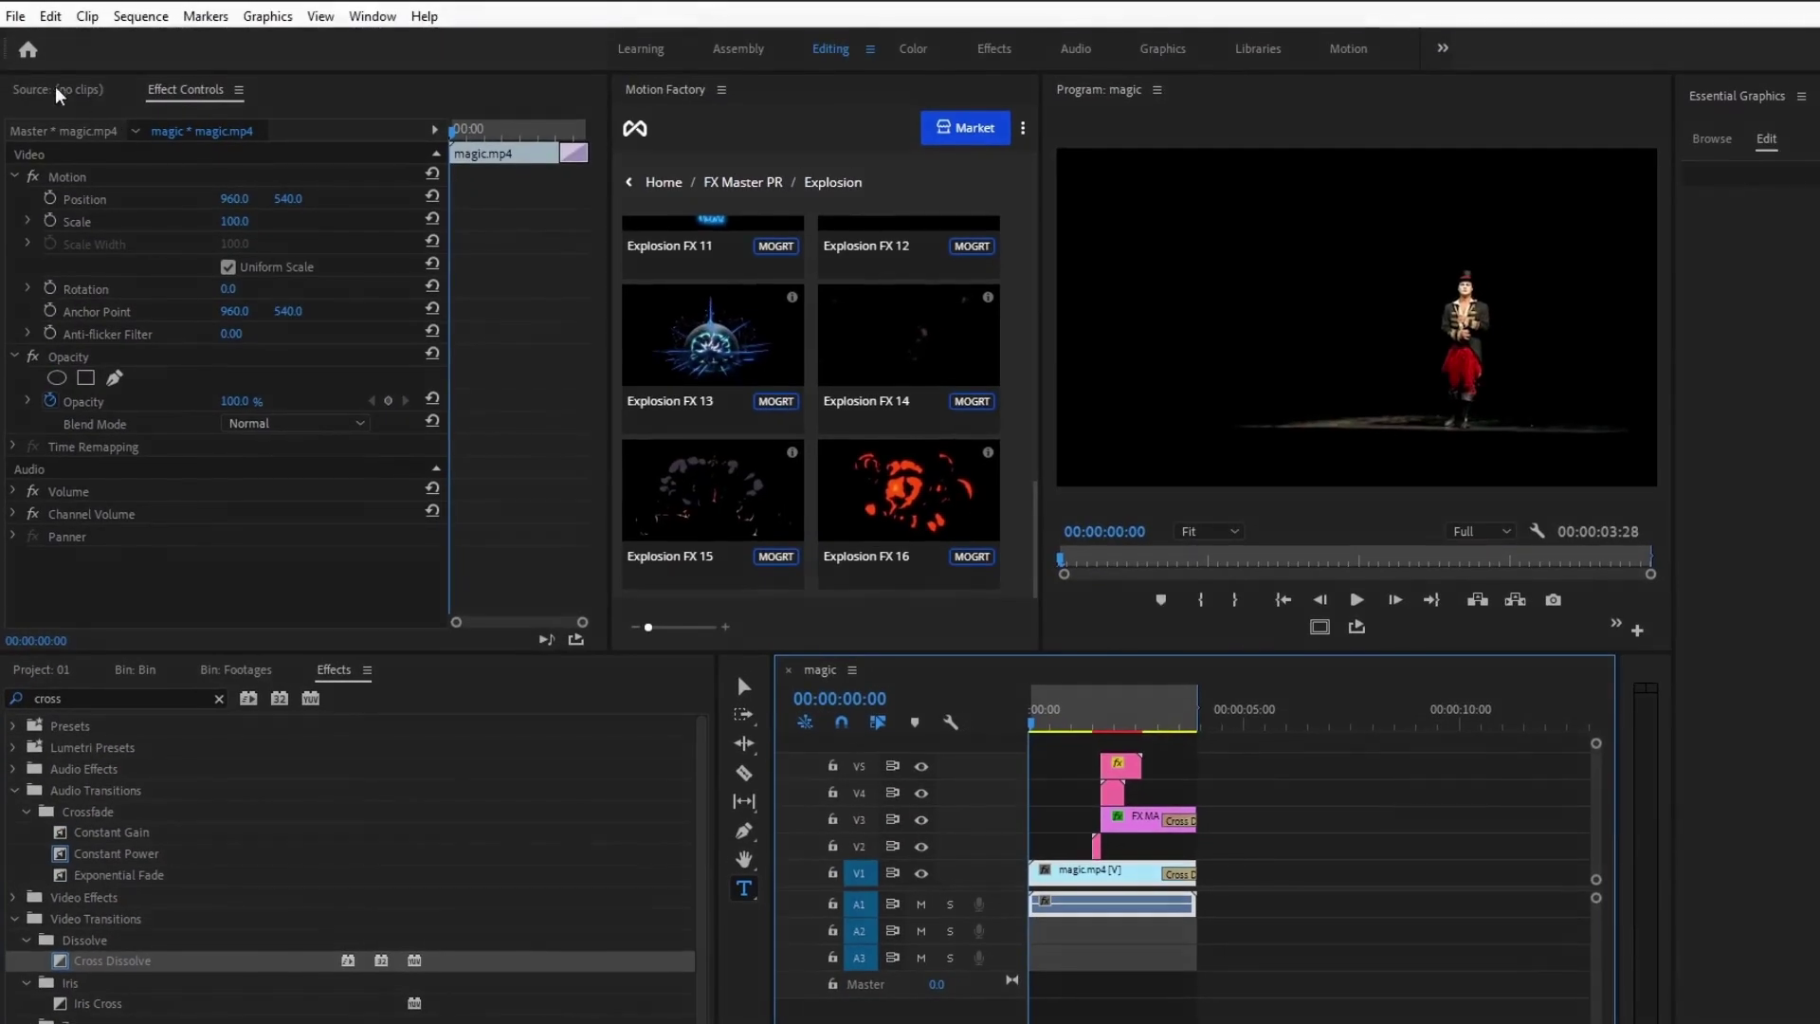
# - Run Sequence > Render In to Out on the magic sequence
pyautogui.click(140, 16)
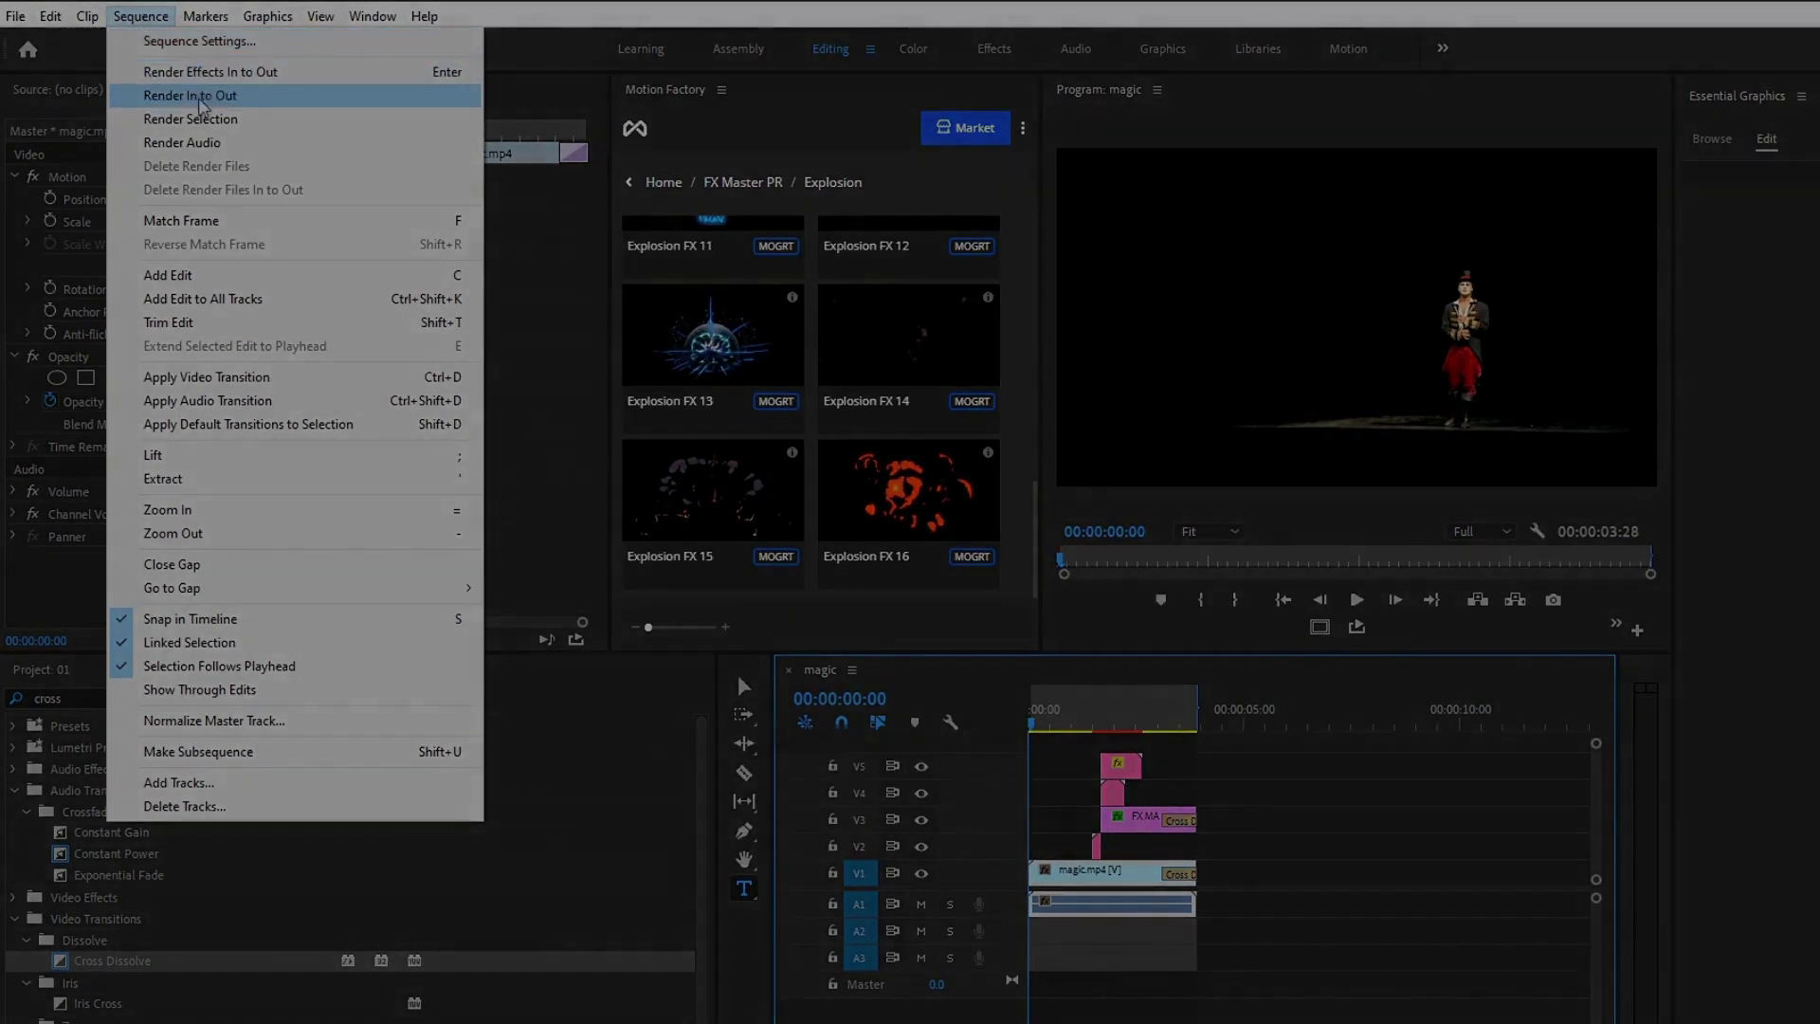
pyautogui.click(196, 97)
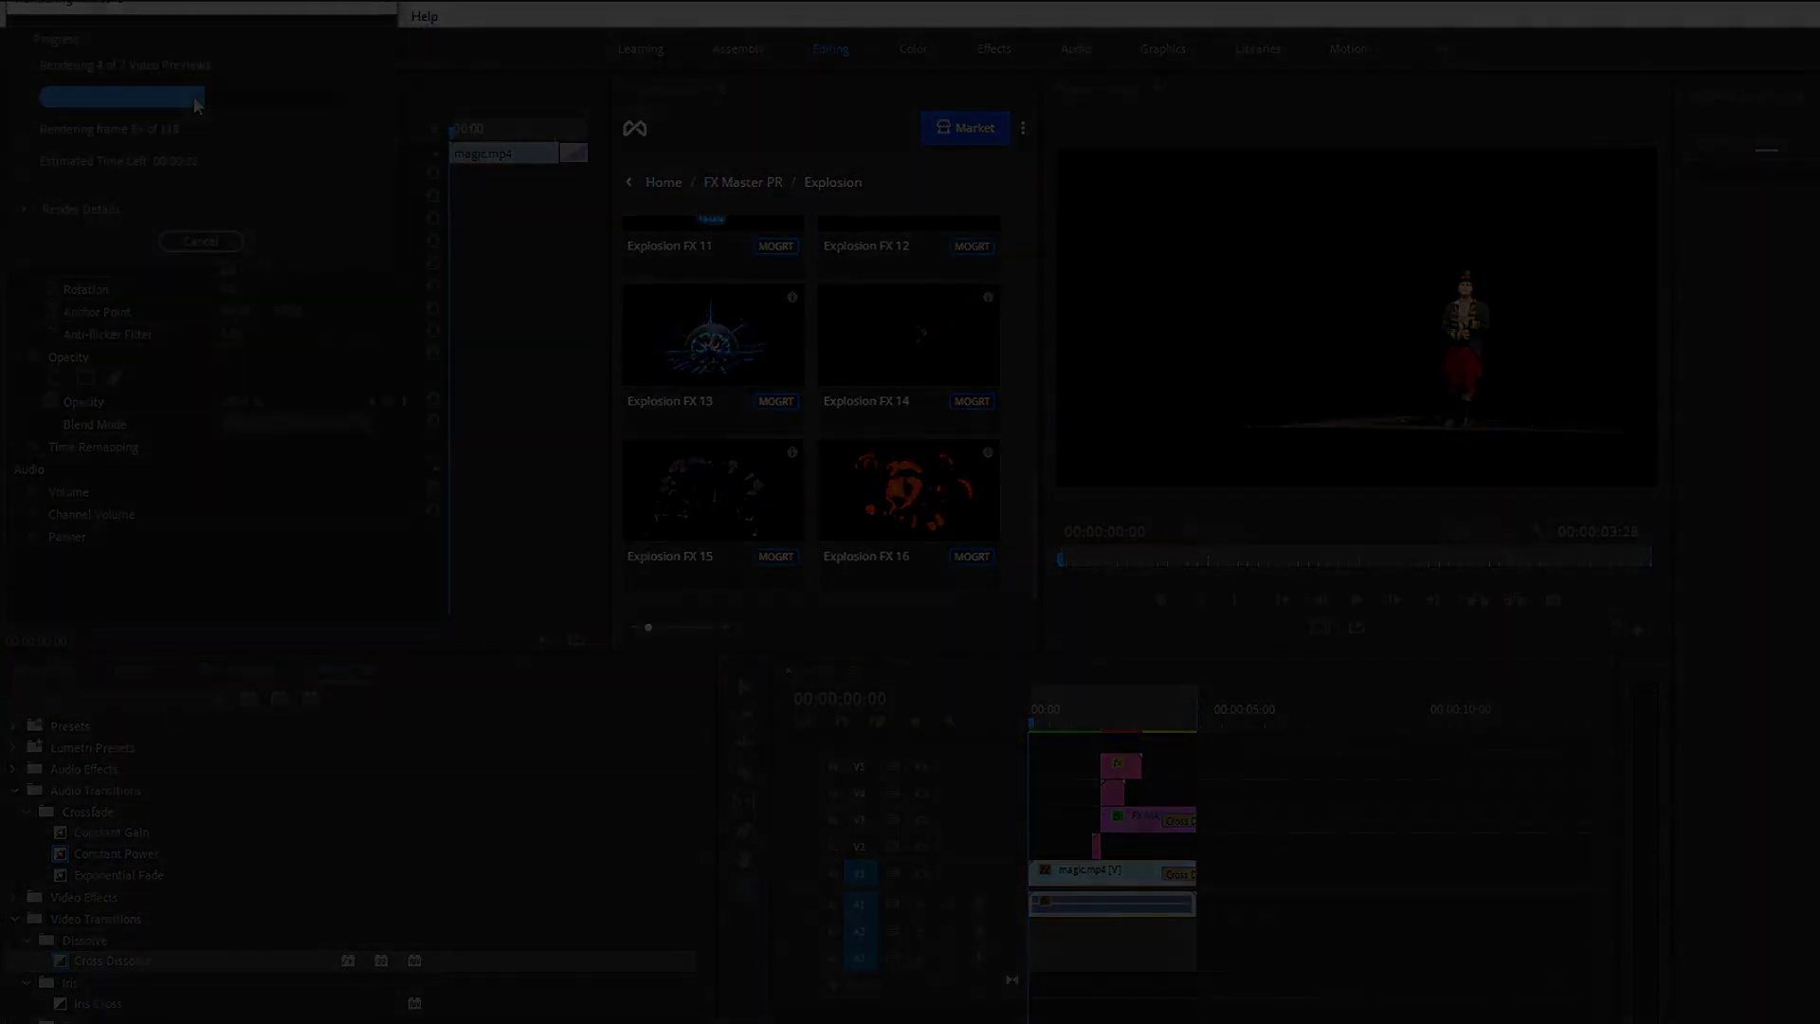